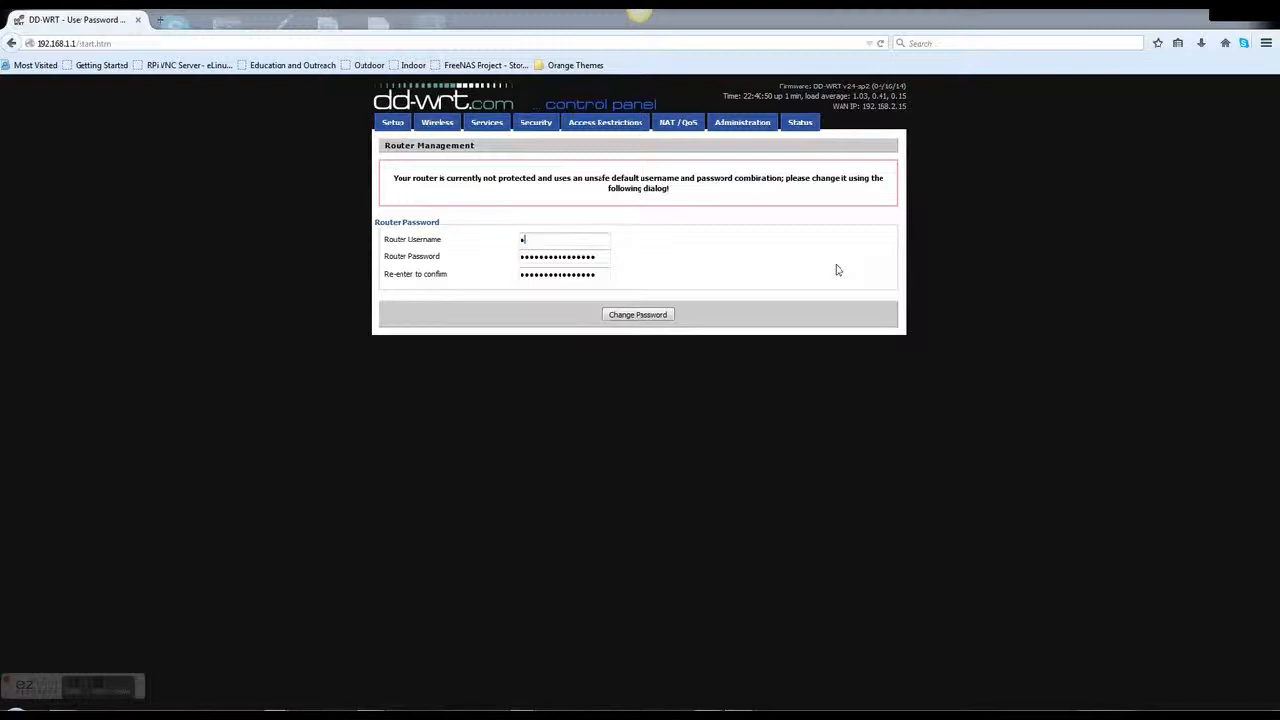
Set the router username to admin with a new, confirmed router password and submit
{"action": "type", "text": "in"}
{"action": "key", "text": "Tab"}
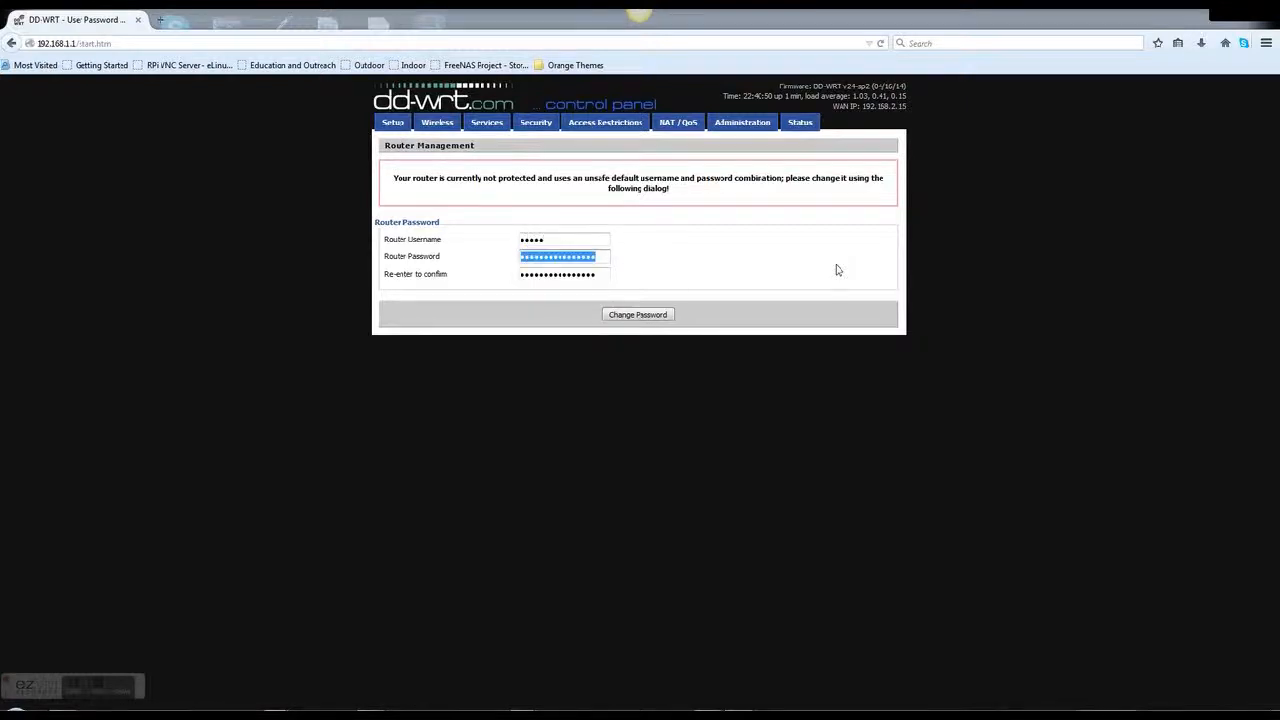
{"action": "type", "text": "••••••••••"}
{"action": "key", "text": "Tab"}
{"action": "type", "text": "•••••"}
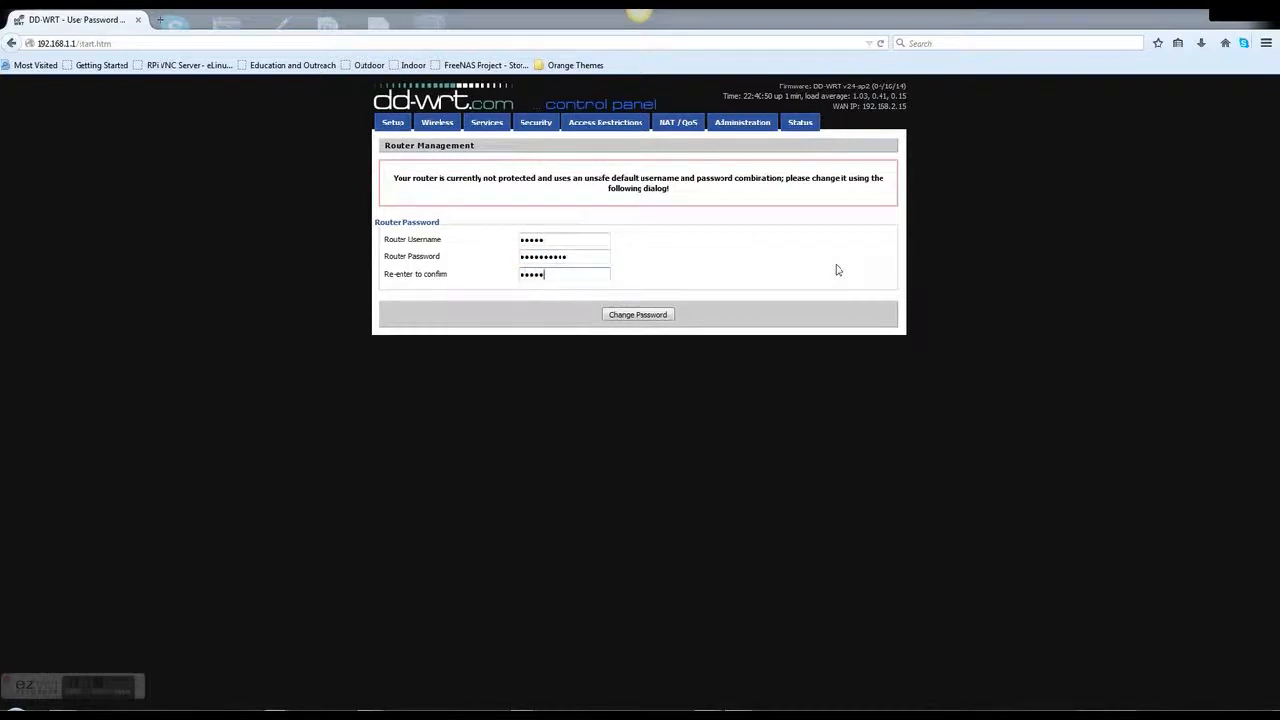
{"action": "left_click_drag", "start_coordinate": [612, 258], "coordinate": [477, 260]}
{"action": "type", "text": "•••••••••"}
{"action": "key", "text": "Tab"}
{"action": "type", "text": "•••••••••••••"}
{"action": "left_click", "coordinate": [620, 316]}
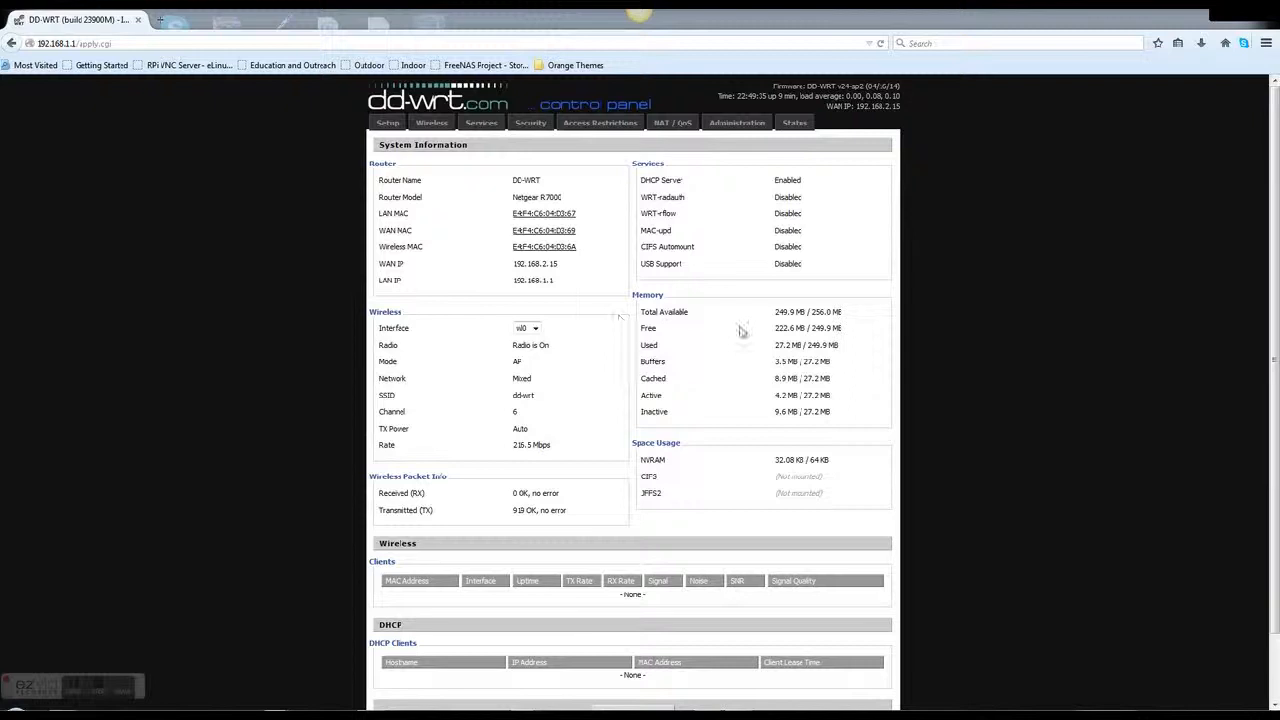
Review the System Information page, then go to the Administration section
{"action": "scroll", "coordinate": [880, 402], "scroll_direction": "down", "scroll_amount": 2}
{"action": "scroll", "coordinate": [857, 393], "scroll_direction": "up", "scroll_amount": 2}
{"action": "left_click", "coordinate": [746, 128]}
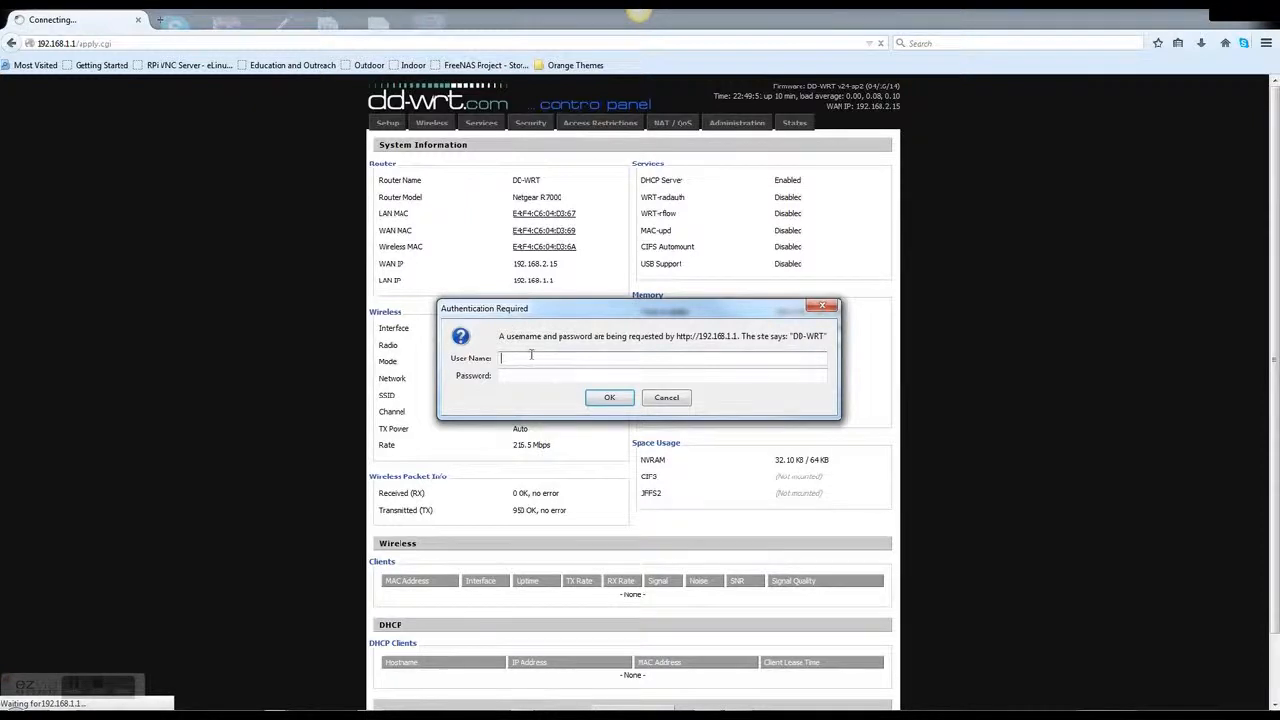
Log in to the administration pages as admin with the router password
{"action": "type", "text": "admin"}
{"action": "key", "text": "Tab"}
{"action": "type", "text": "admi"}
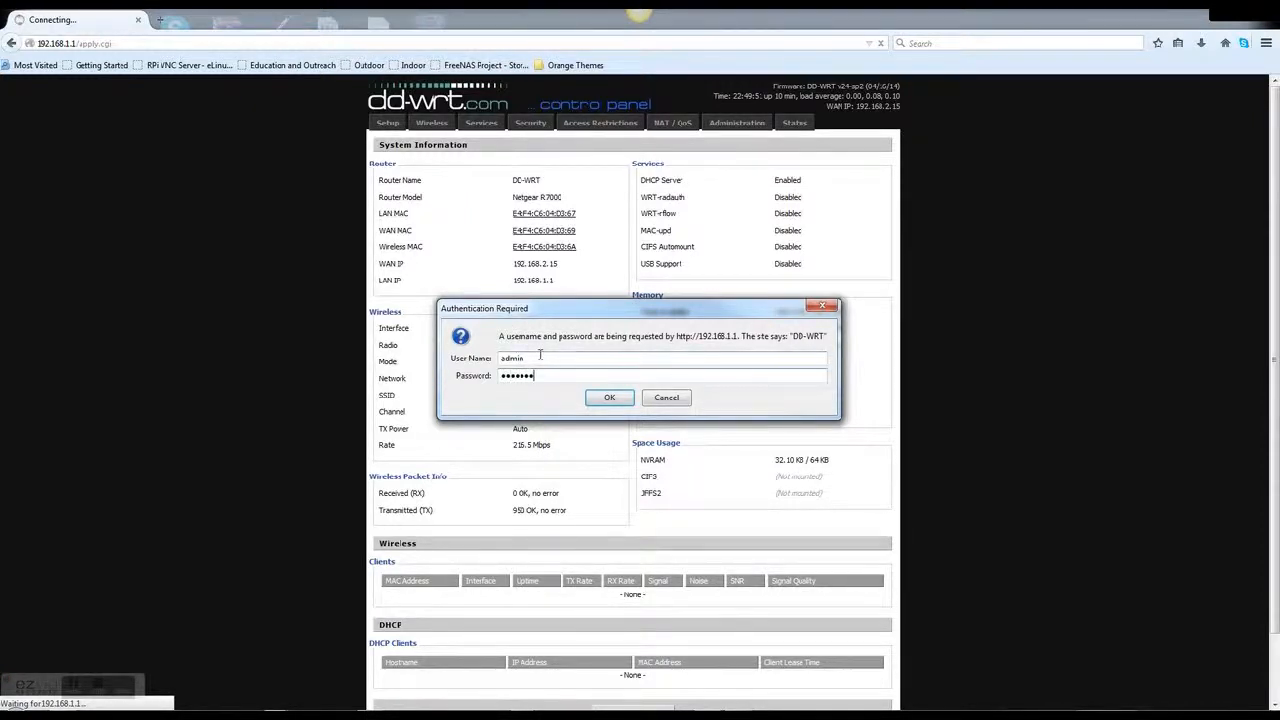
{"action": "key", "text": "Return"}
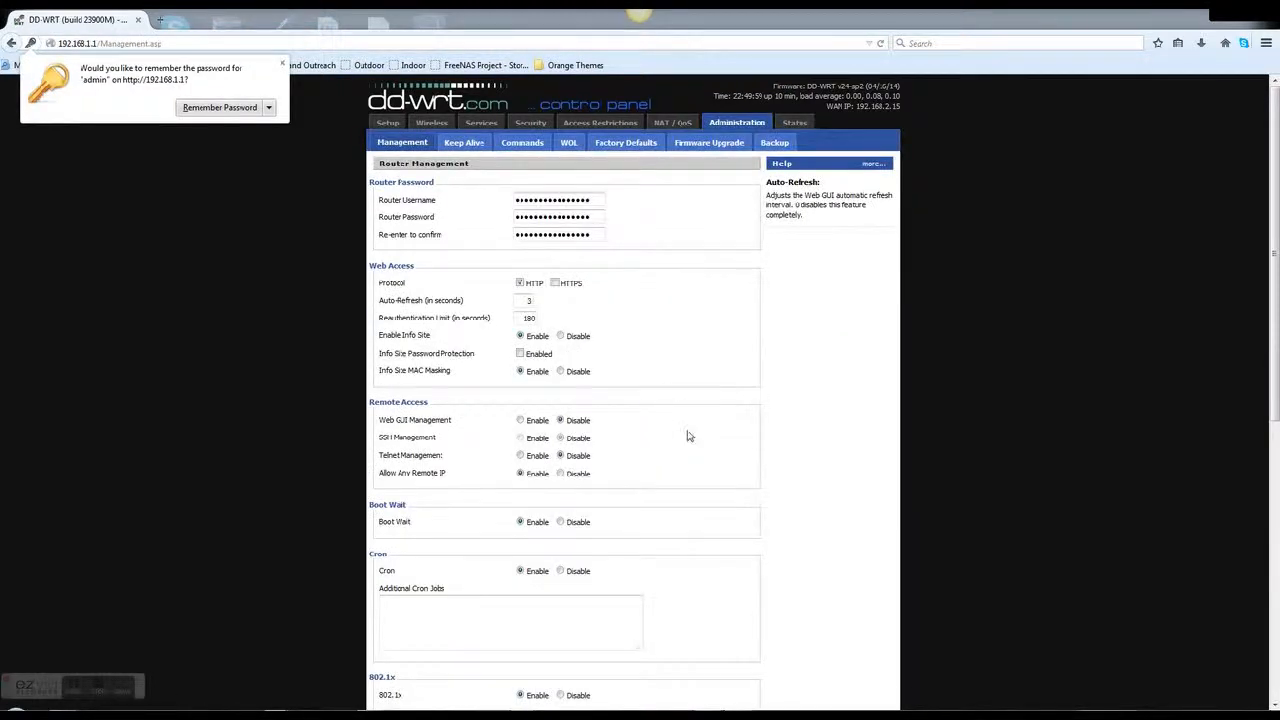
Decline the browser's remember-password offer and open the Factory Defaults page
{"action": "scroll", "coordinate": [690, 438], "scroll_direction": "down", "scroll_amount": 5}
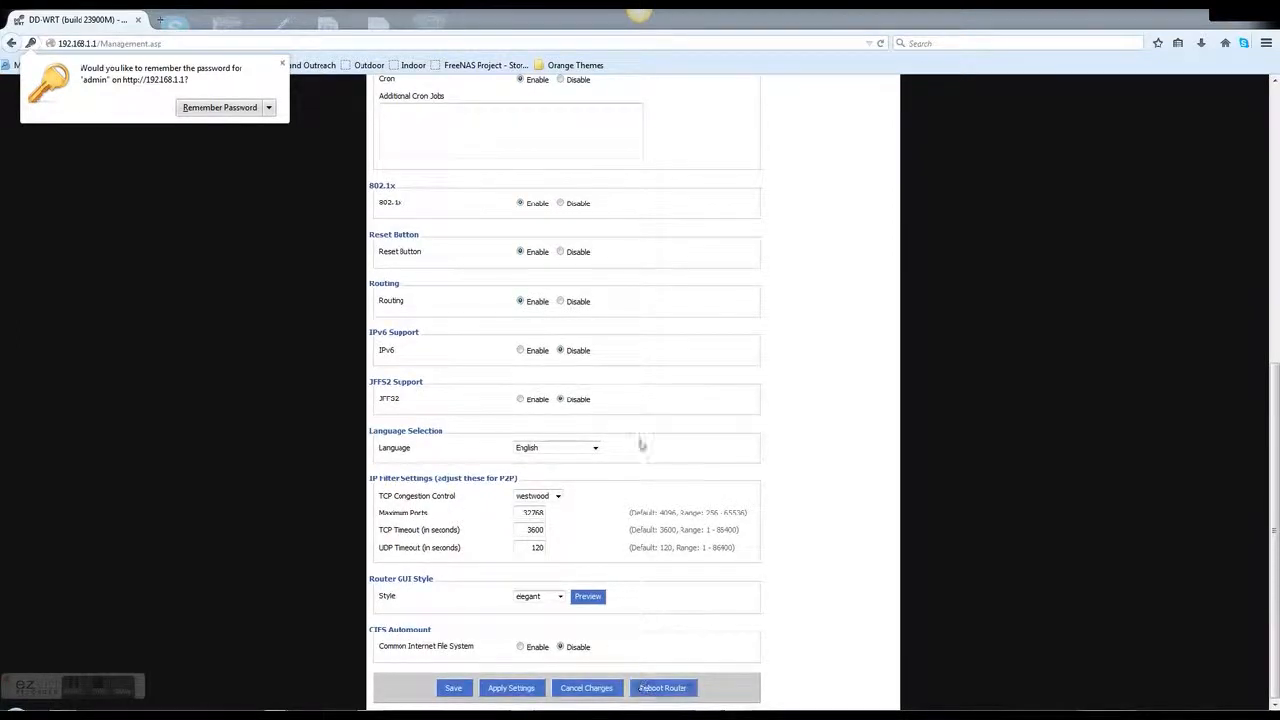
{"action": "scroll", "coordinate": [643, 361], "scroll_direction": "up", "scroll_amount": 4}
{"action": "scroll", "coordinate": [643, 361], "scroll_direction": "up", "scroll_amount": 2}
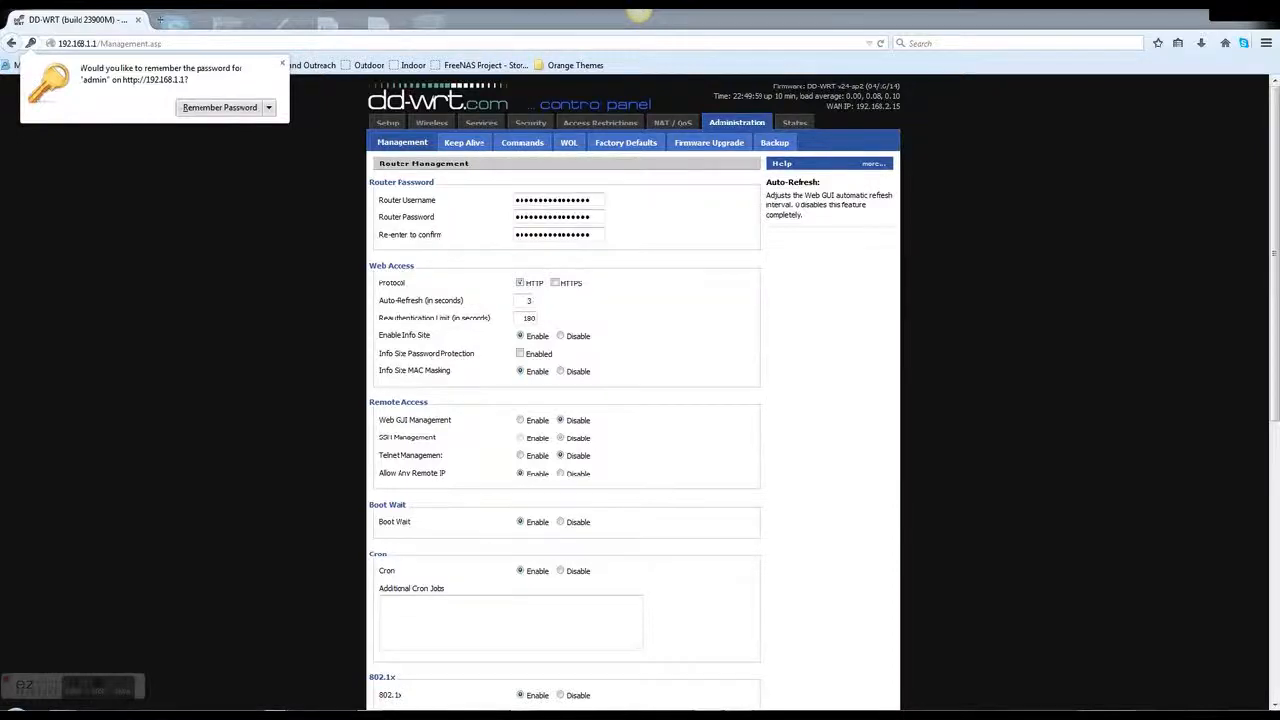
{"action": "left_click", "coordinate": [282, 64]}
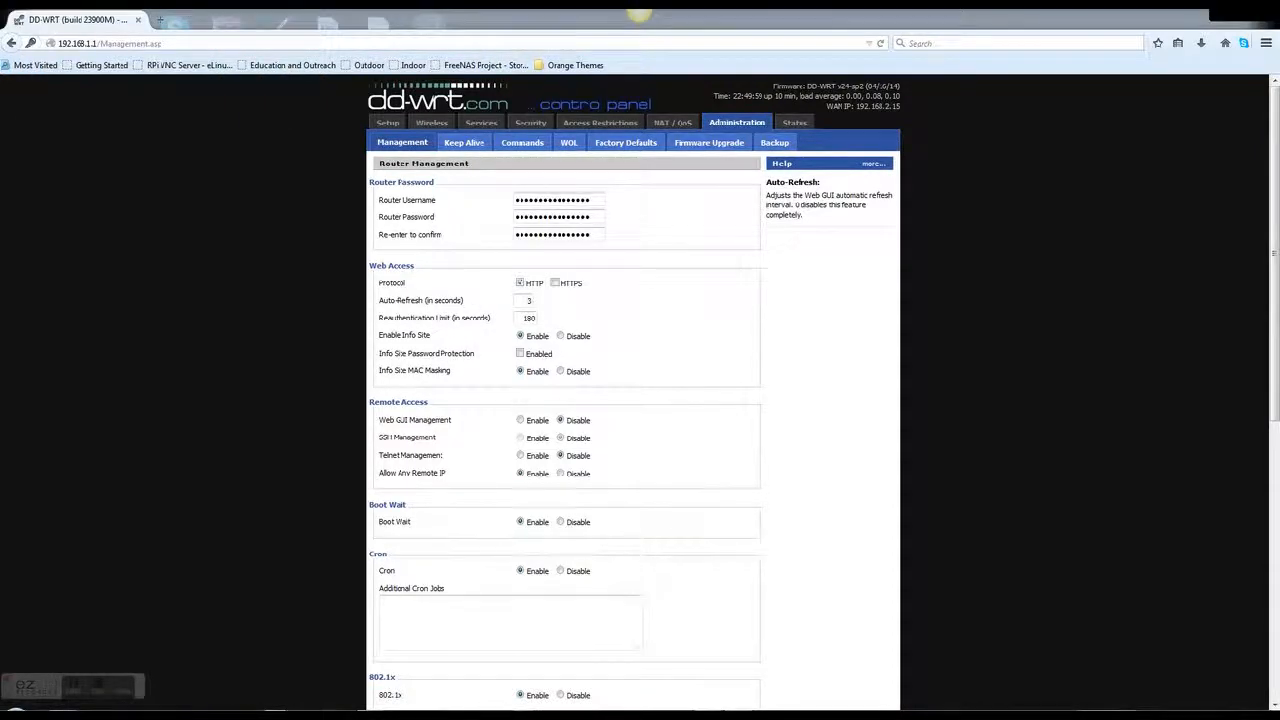
{"action": "left_click", "coordinate": [627, 145]}
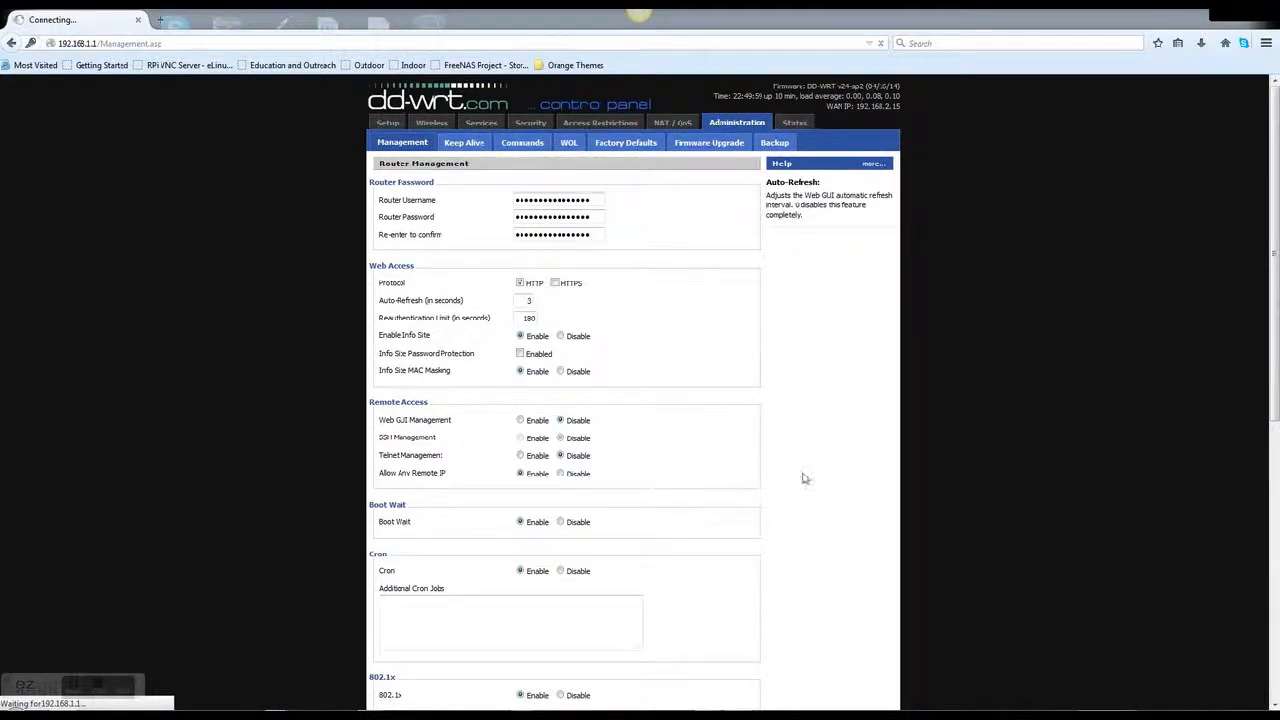
{"action": "scroll", "coordinate": [806, 478], "scroll_direction": "down", "scroll_amount": 3}
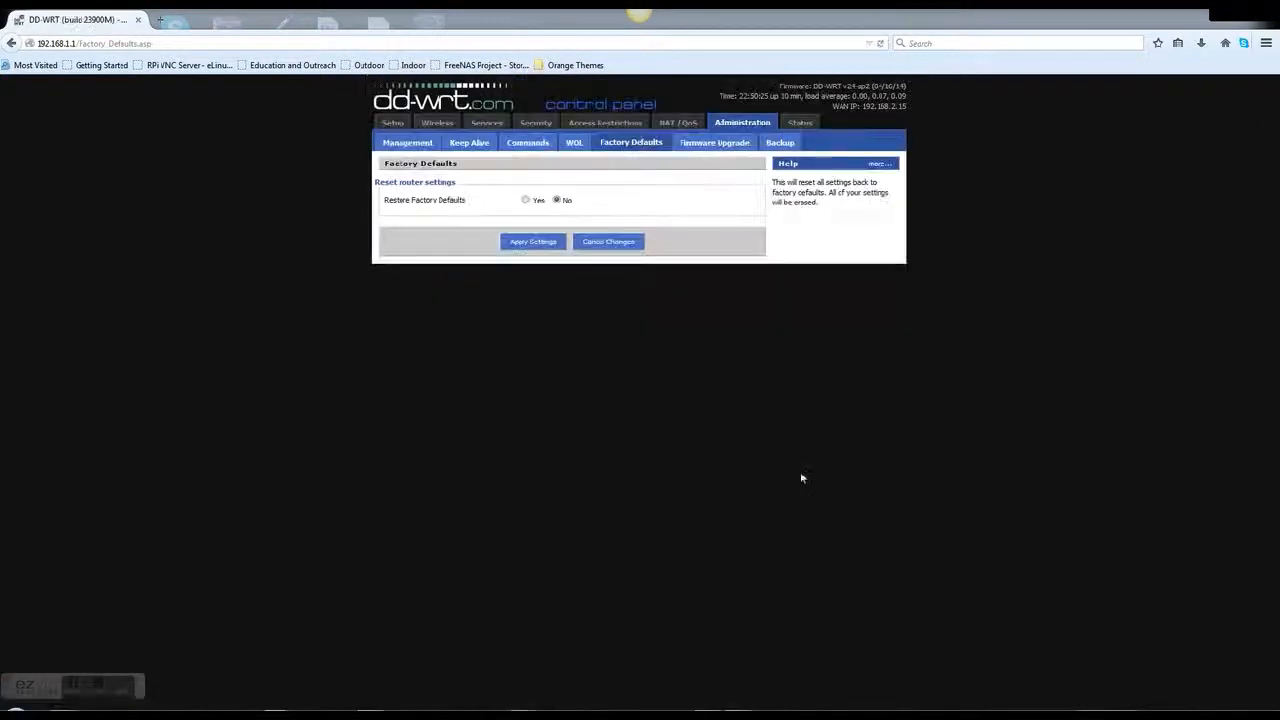
Restore the router to factory defaults by choosing Yes and confirming the erase
{"action": "left_click", "coordinate": [526, 200]}
{"action": "left_click", "coordinate": [533, 242]}
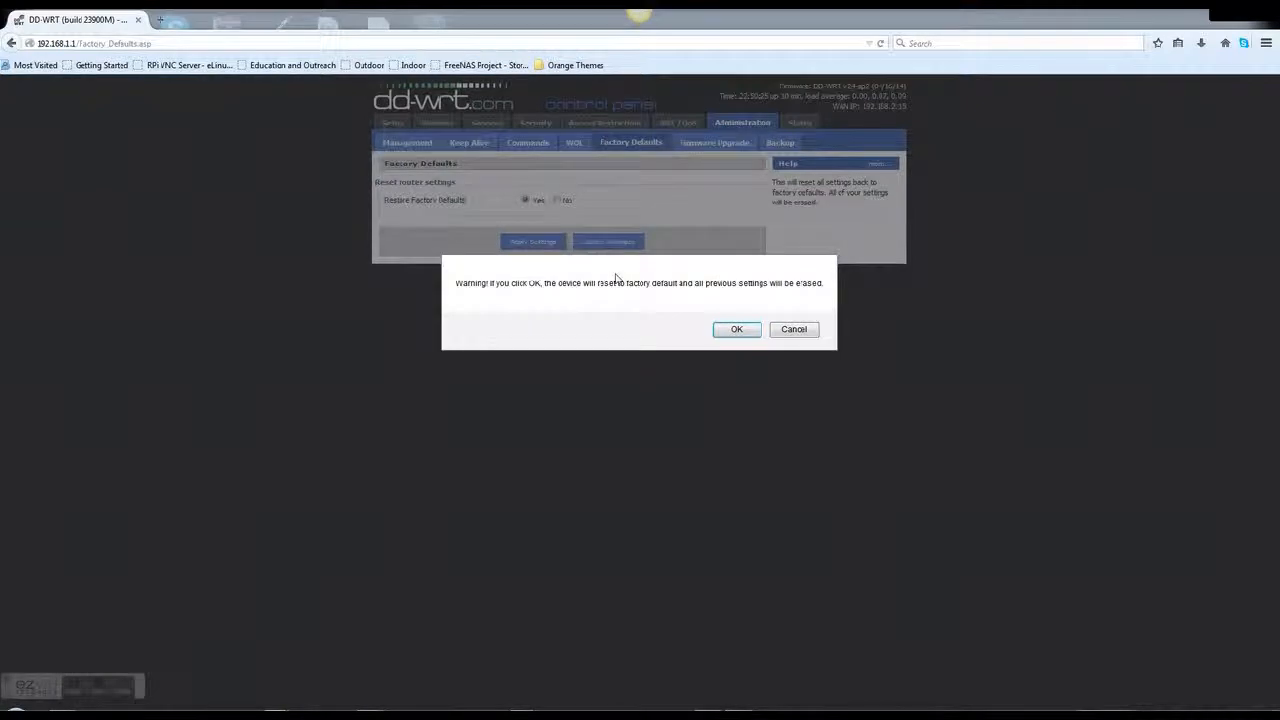
{"action": "left_click", "coordinate": [735, 329]}
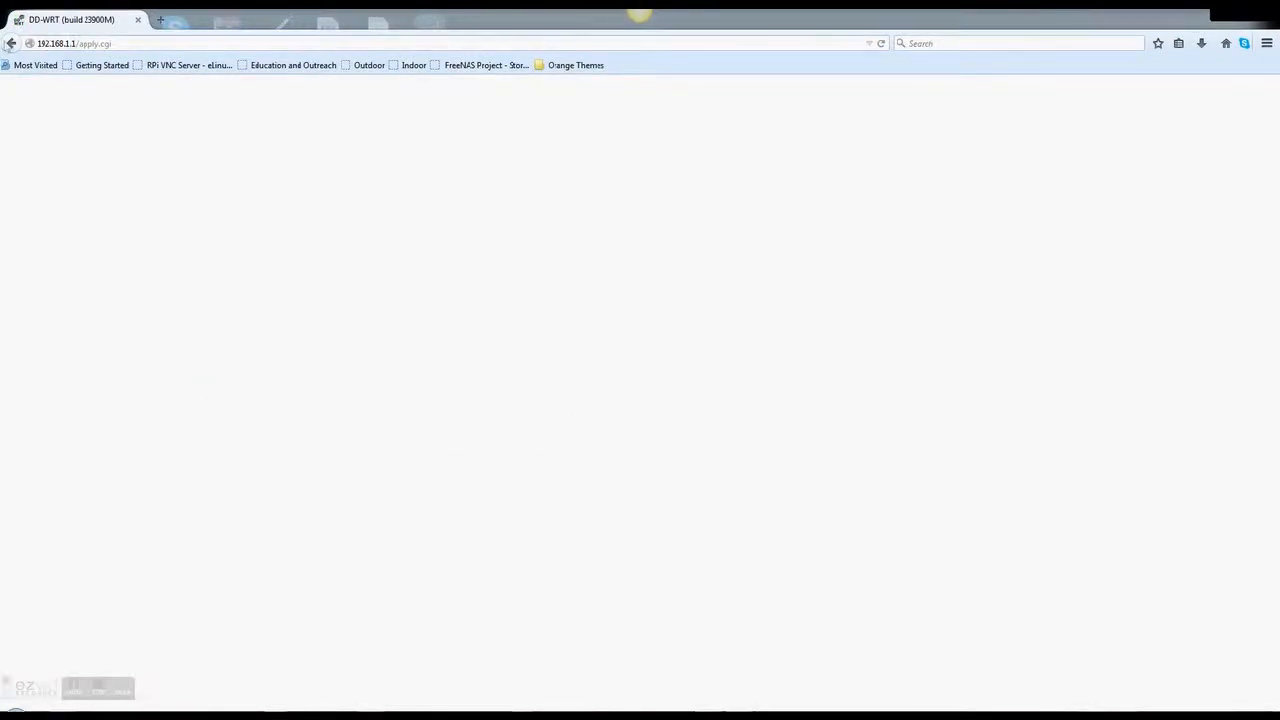
Point the browser back to 192.168.1.1 to load the router's main page
{"action": "left_click", "coordinate": [121, 43]}
{"action": "left_click", "coordinate": [132, 45]}
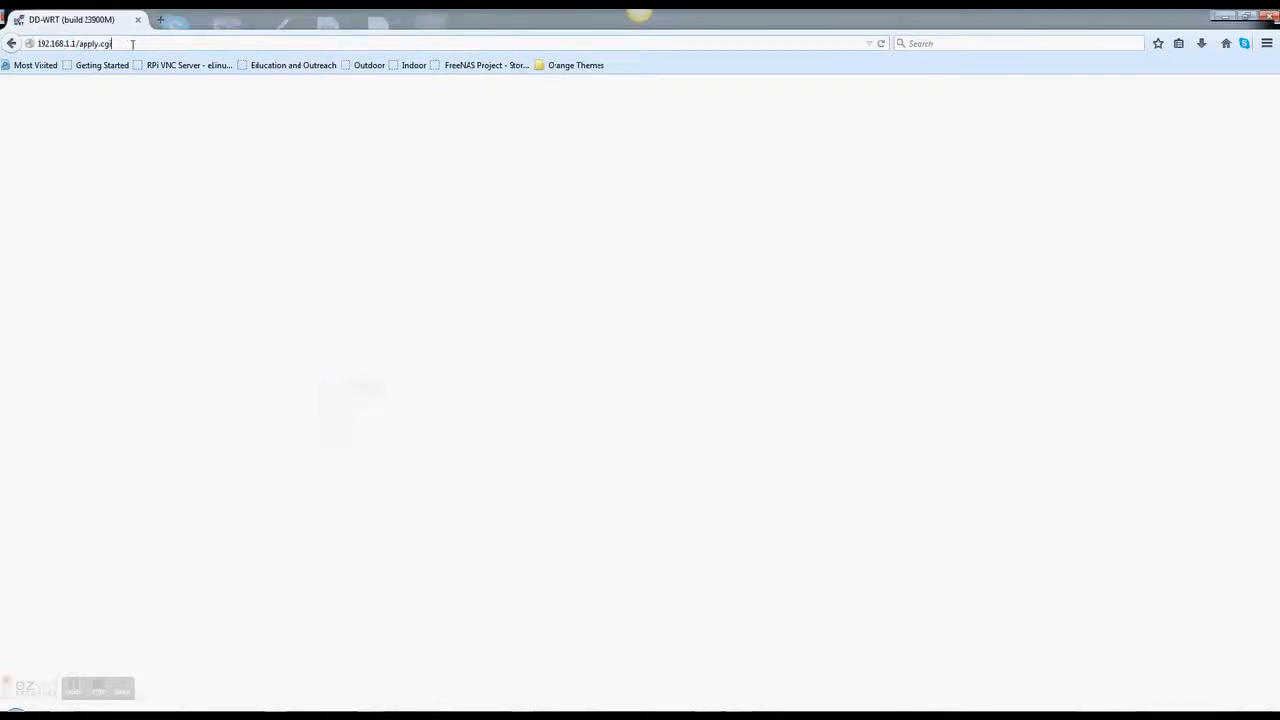
{"action": "key", "text": "BackSpace"}
{"action": "key", "text": "BackSpace"}
{"action": "key", "text": "BackSpace"}
{"action": "key", "text": "BackSpace"}
{"action": "key", "text": "BackSpace"}
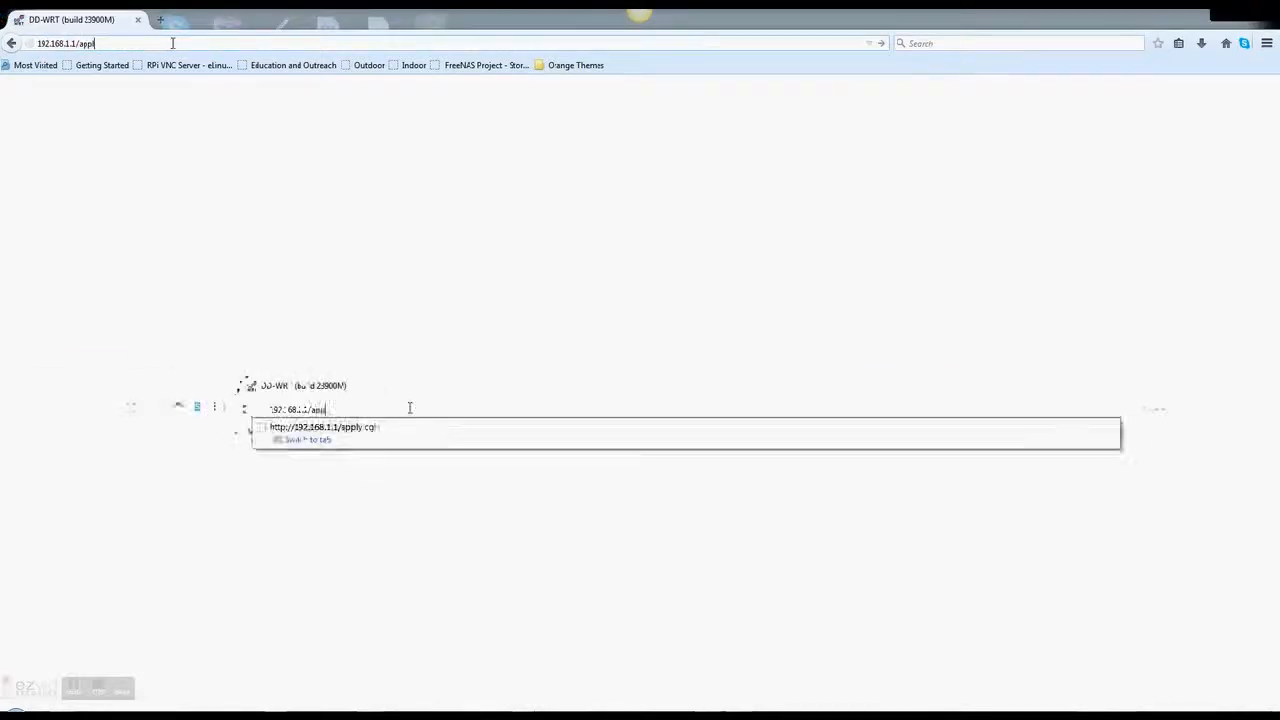
{"action": "key", "text": "BackSpace"}
{"action": "key", "text": "BackSpace"}
{"action": "key", "text": "BackSpace"}
{"action": "key", "text": "BackSpace"}
{"action": "key", "text": "BackSpace"}
{"action": "key", "text": "Return"}
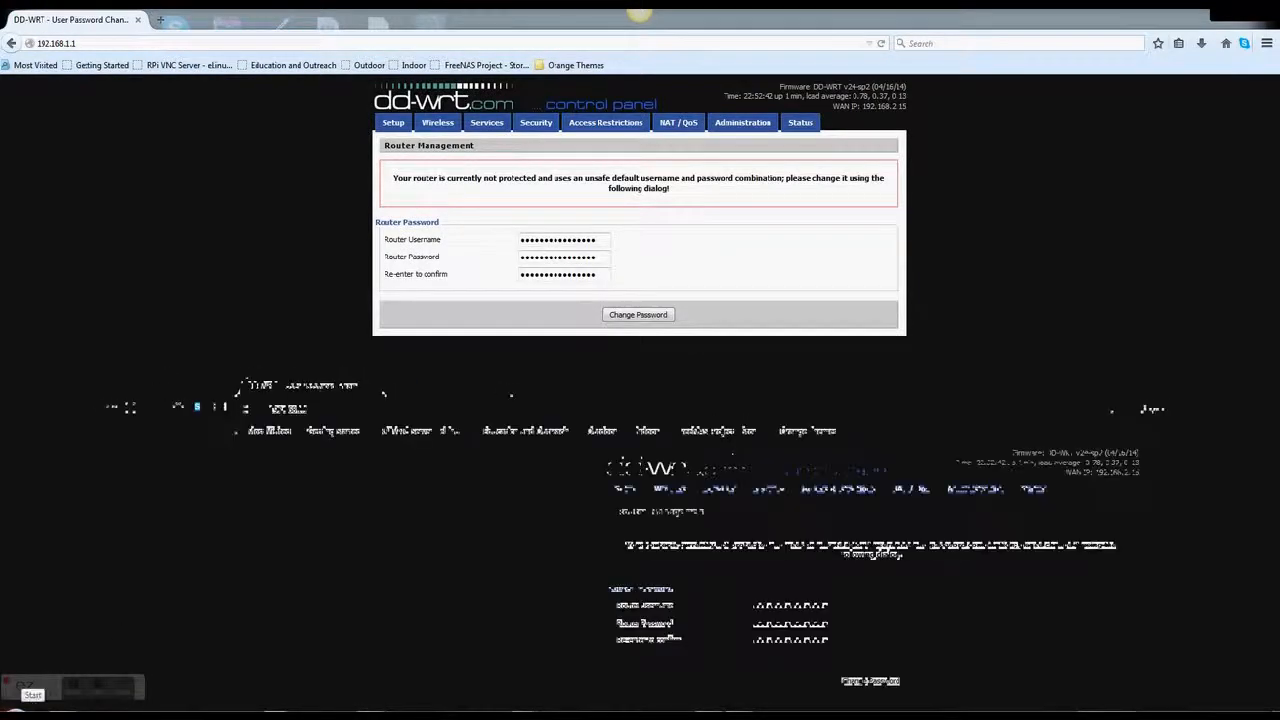
{"action": "left_click", "coordinate": [18, 706]}
{"action": "type", "text": "cmd"}
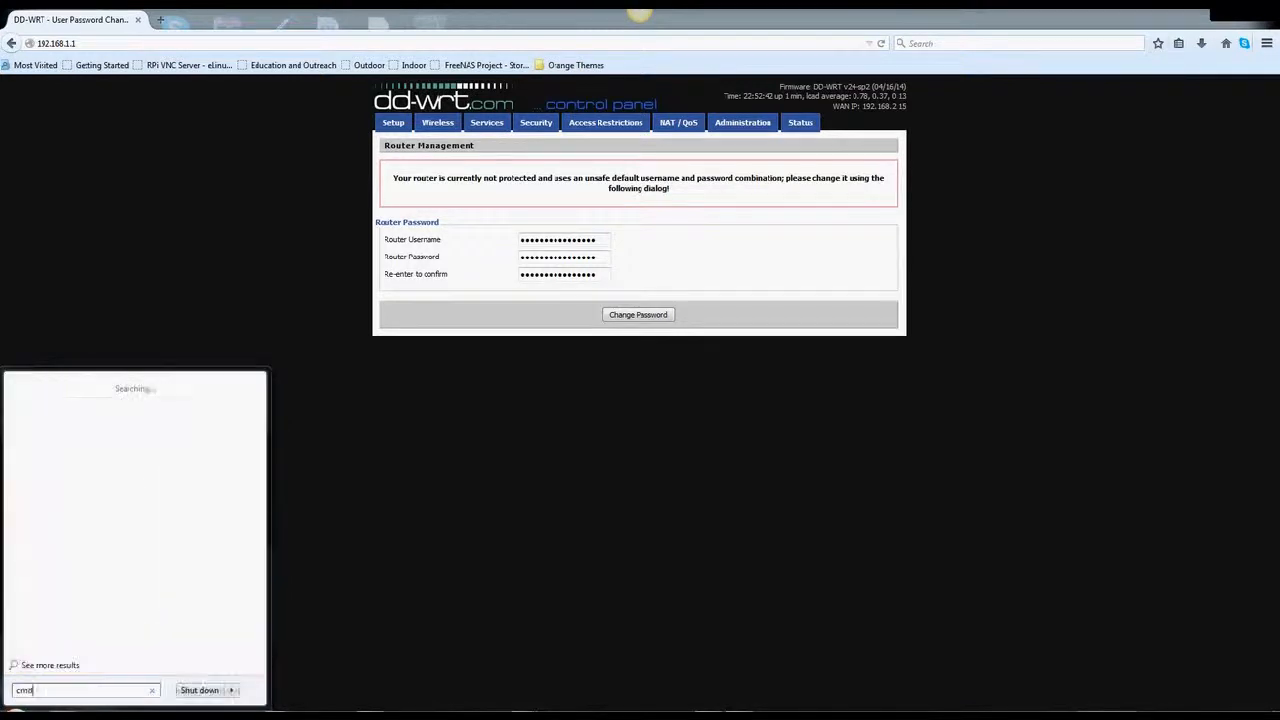
{"action": "key", "text": "Return"}
{"action": "type", "text": "ipco"}
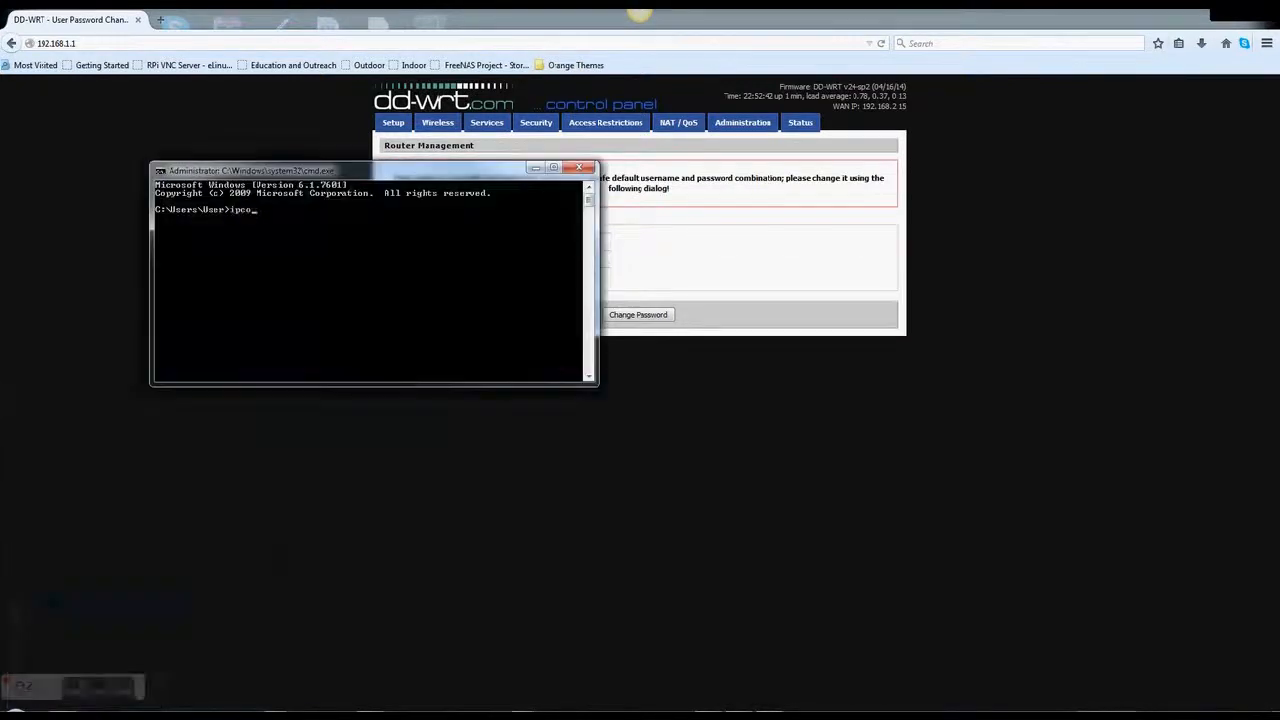
{"action": "type", "text": "nfig"}
{"action": "key", "text": "Return"}
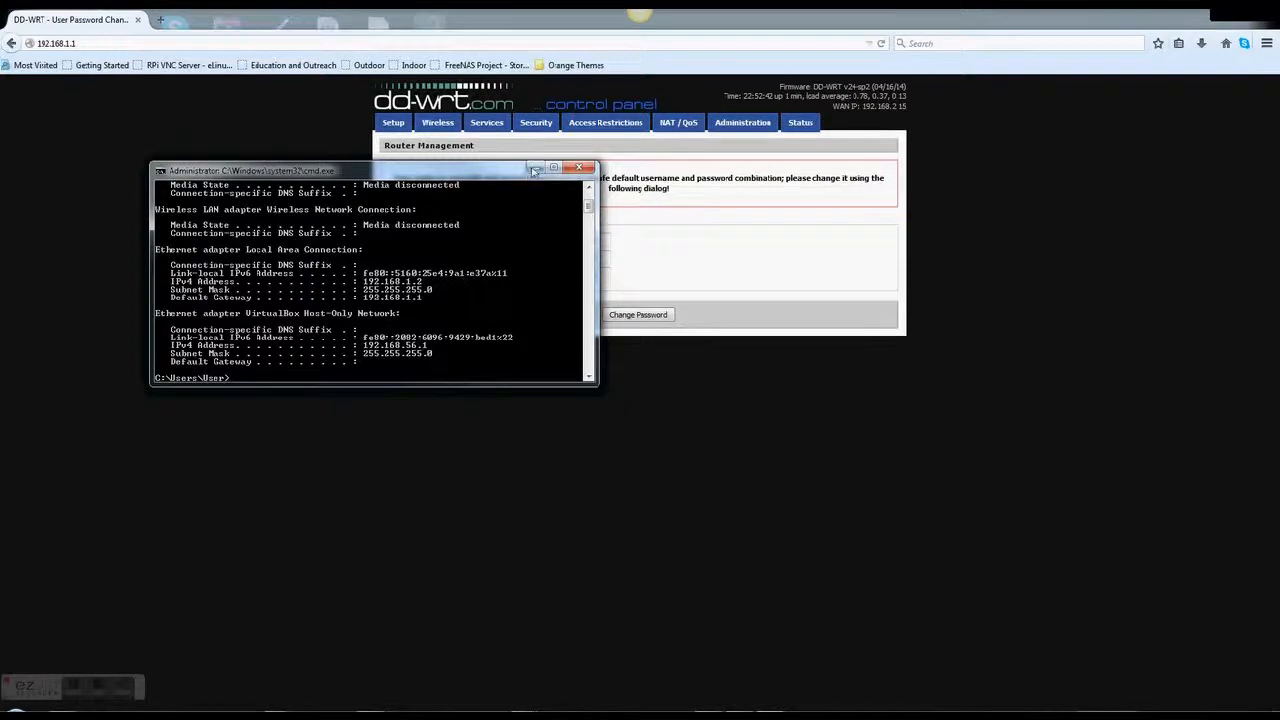
{"action": "left_click", "coordinate": [535, 168]}
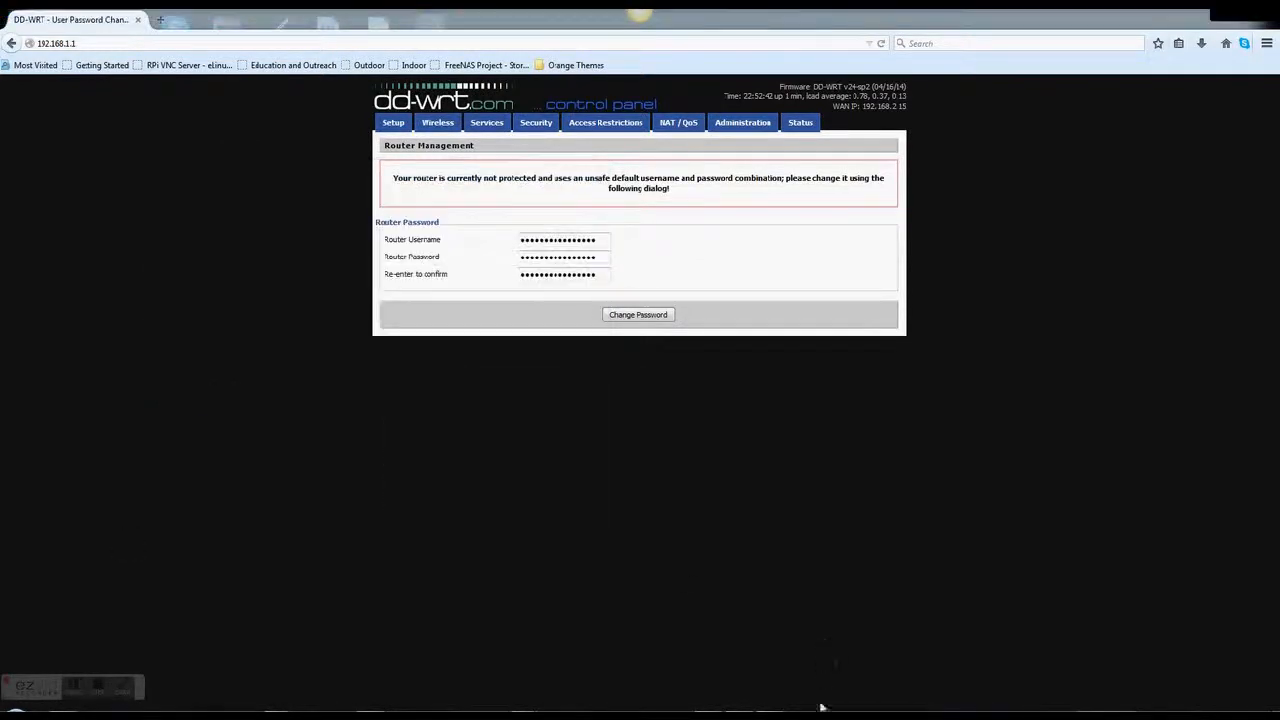
{"action": "left_click", "coordinate": [232, 714]}
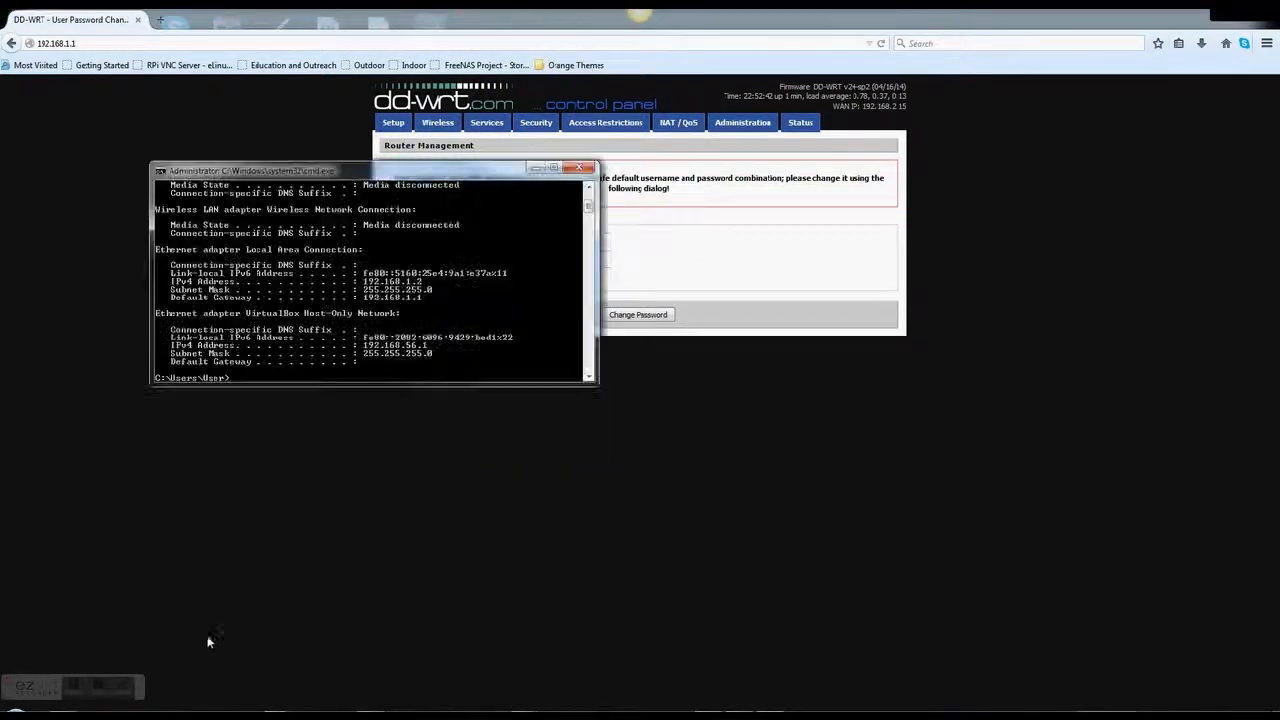
{"action": "left_click", "coordinate": [123, 690]}
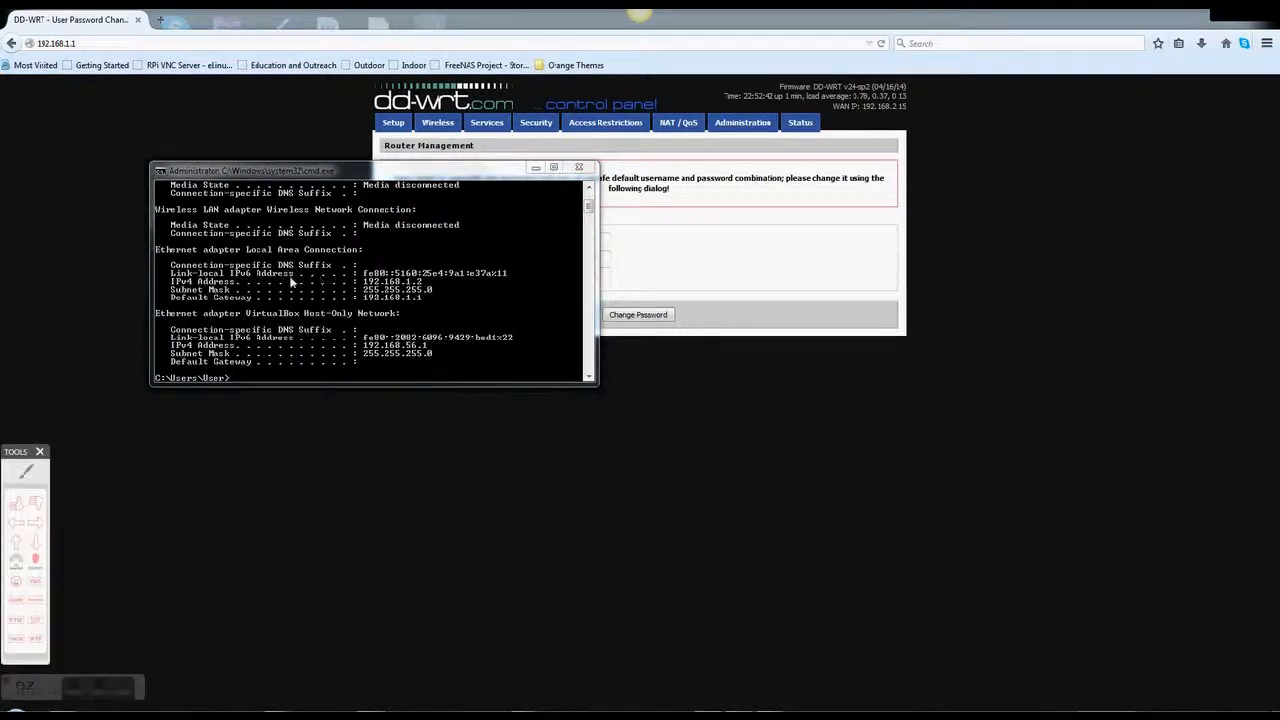
{"action": "left_click", "coordinate": [372, 303]}
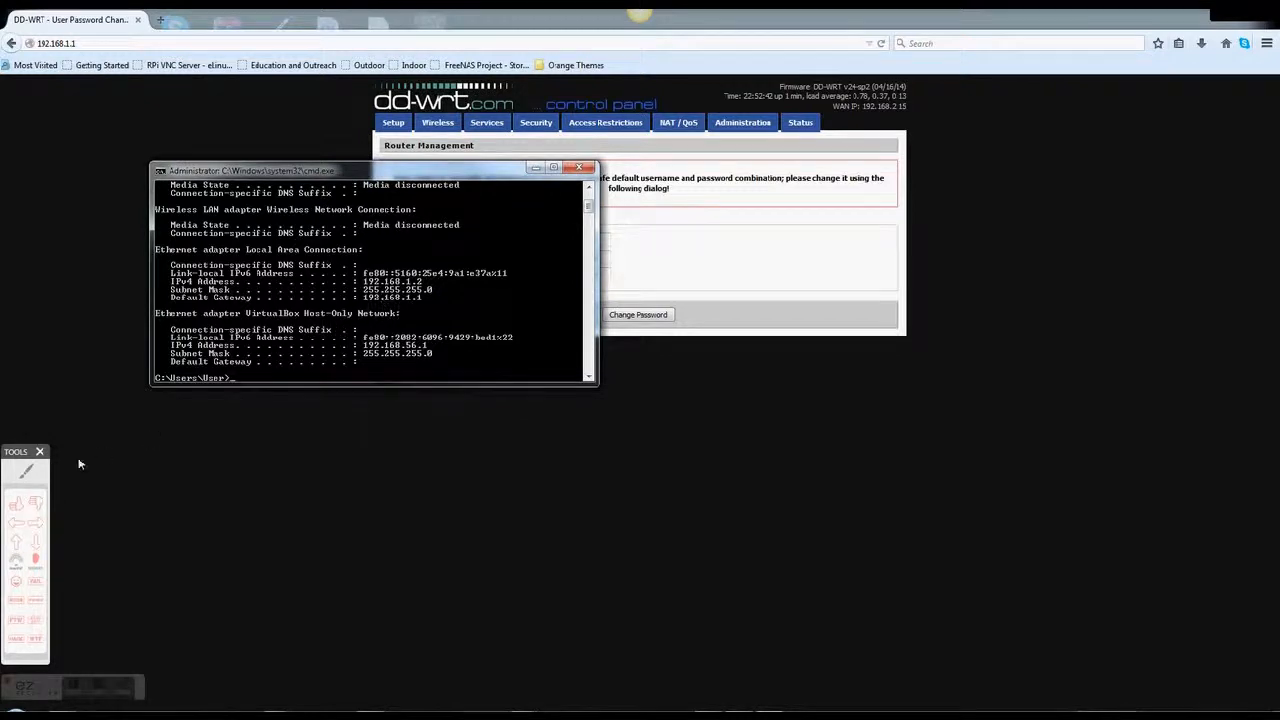
{"action": "left_click", "coordinate": [28, 472]}
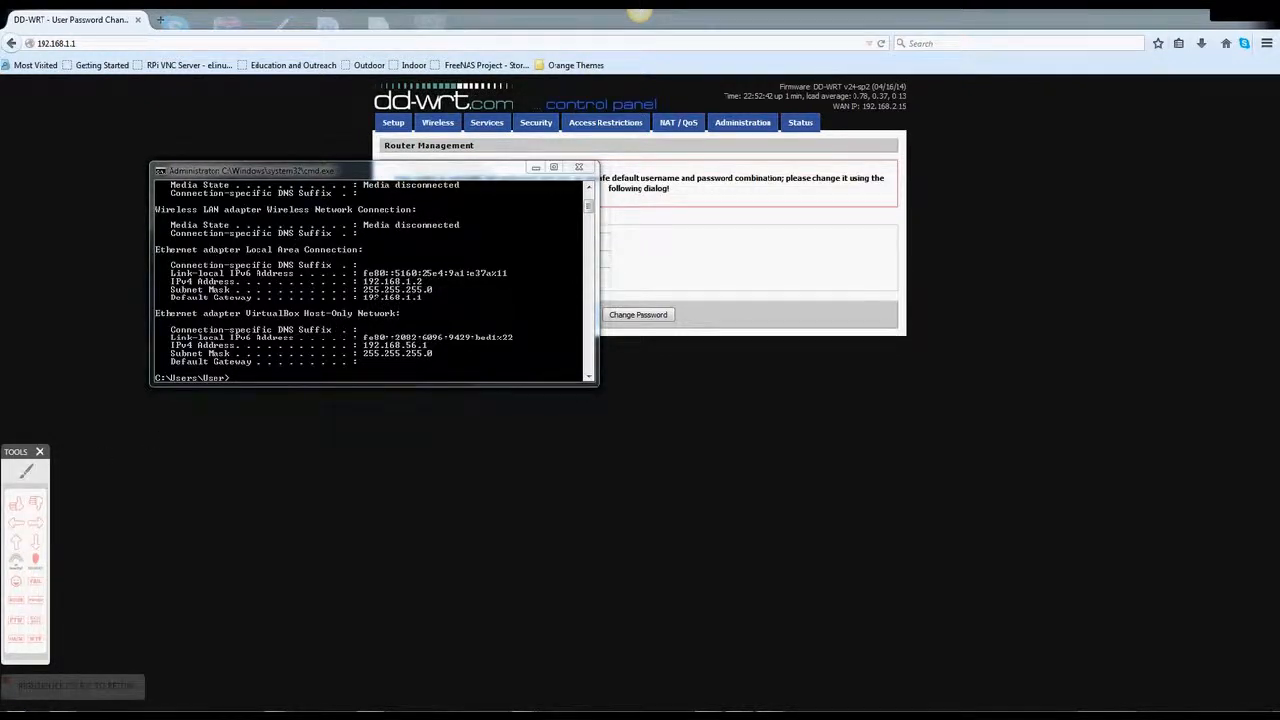
{"action": "mouse_move", "coordinate": [395, 312]}
{"action": "left_mouse_down"}
{"action": "mouse_move", "coordinate": [444, 297]}
{"action": "mouse_move", "coordinate": [414, 276]}
{"action": "mouse_move", "coordinate": [386, 281]}
{"action": "mouse_move", "coordinate": [352, 306]}
{"action": "mouse_move", "coordinate": [366, 311]}
{"action": "left_mouse_up"}
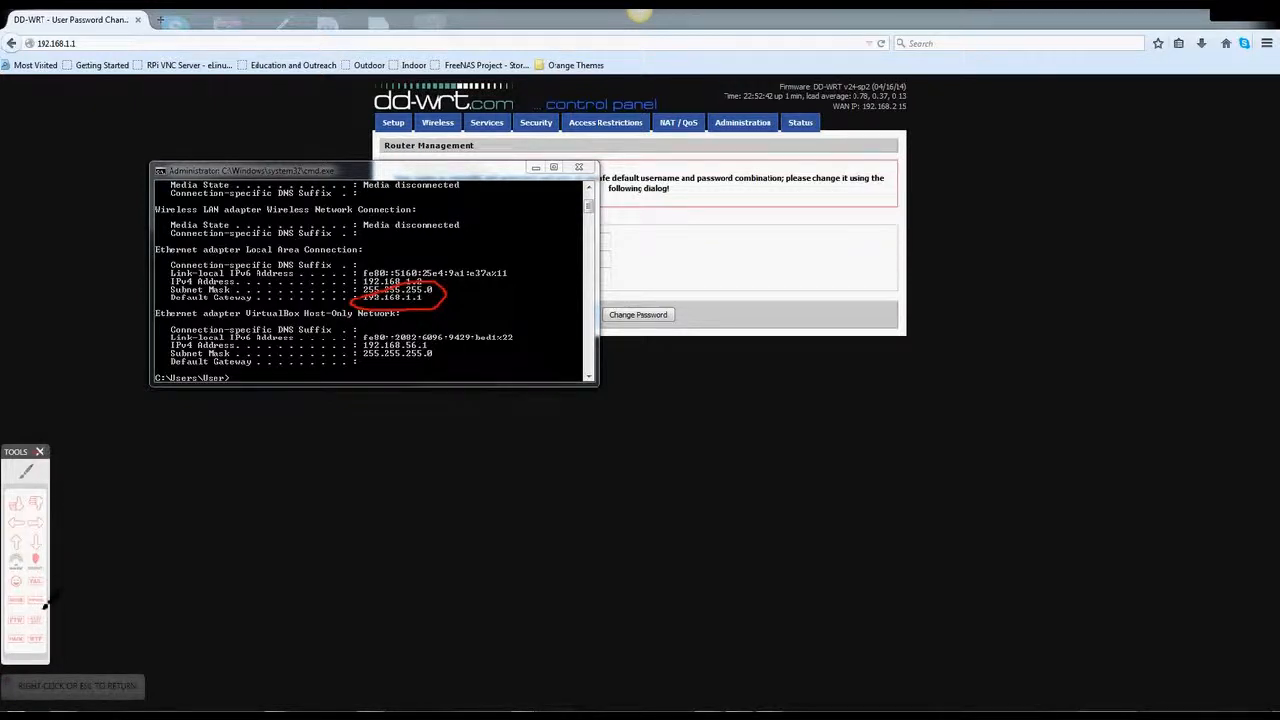
{"action": "left_click", "coordinate": [40, 451]}
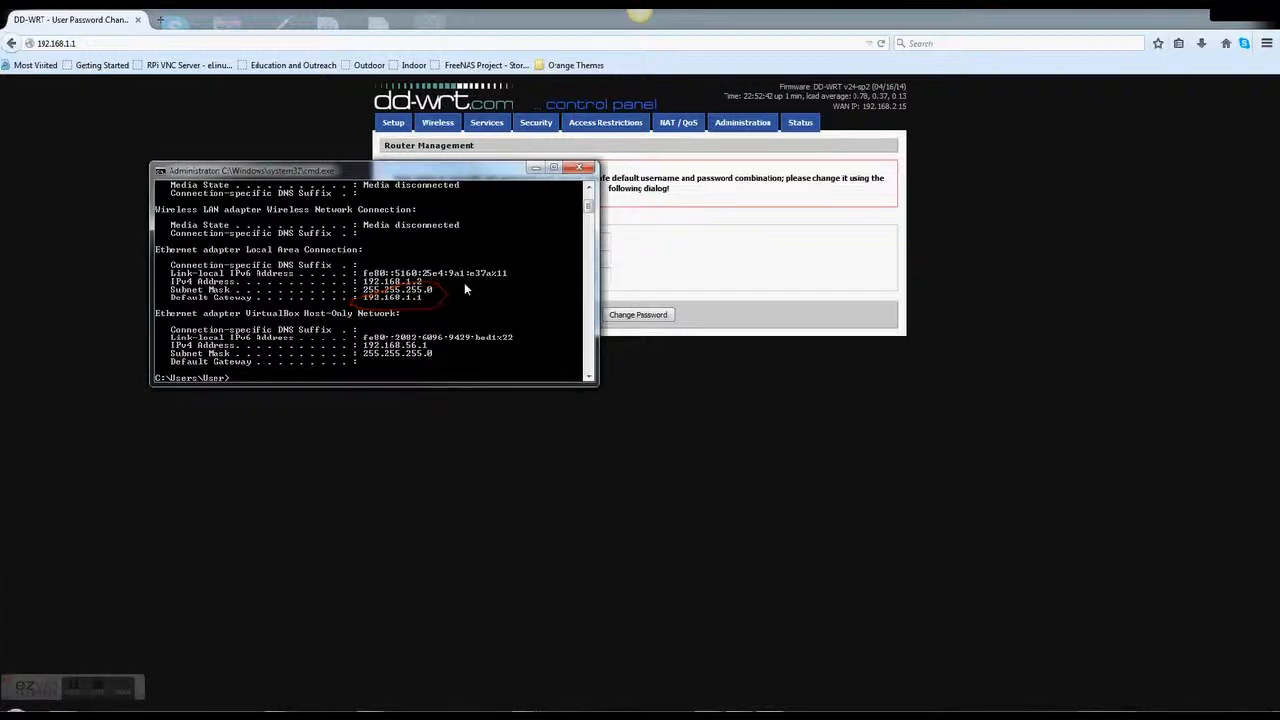
{"action": "left_click", "coordinate": [578, 167]}
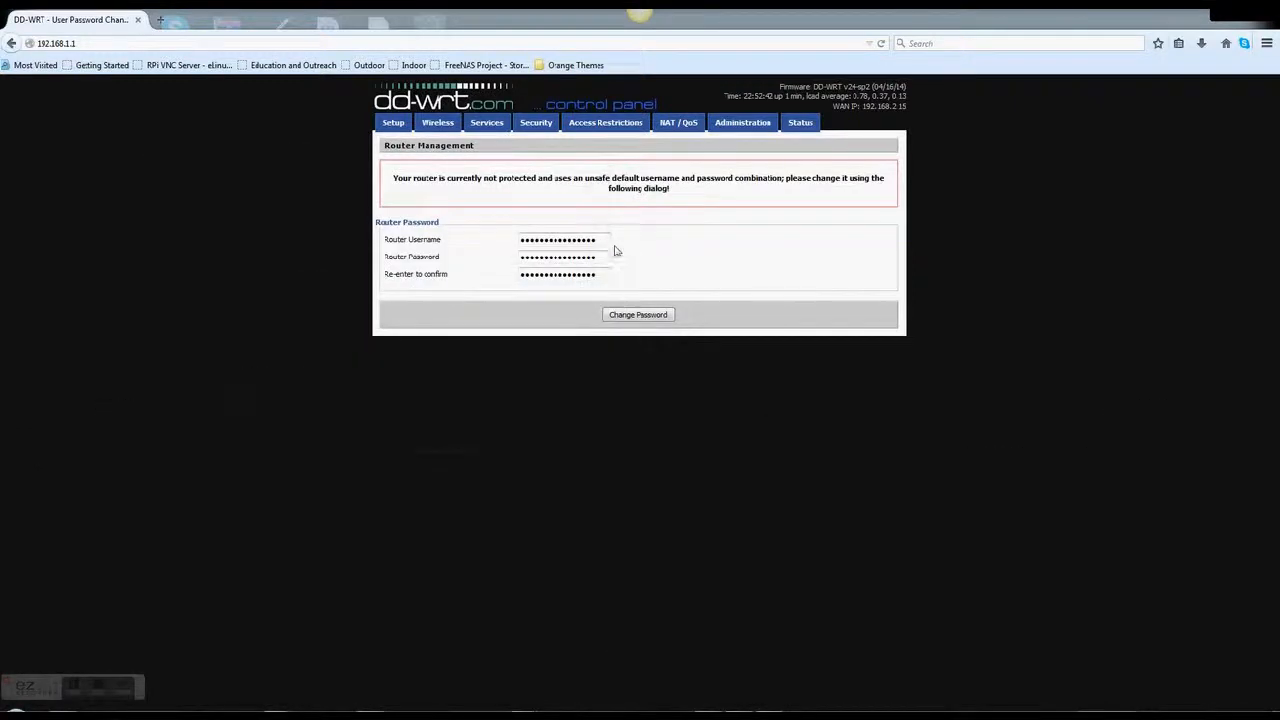
Replace the default login with username admin and a confirmed new password, then go to Wireless
{"action": "left_click_drag", "start_coordinate": [603, 241], "coordinate": [494, 252]}
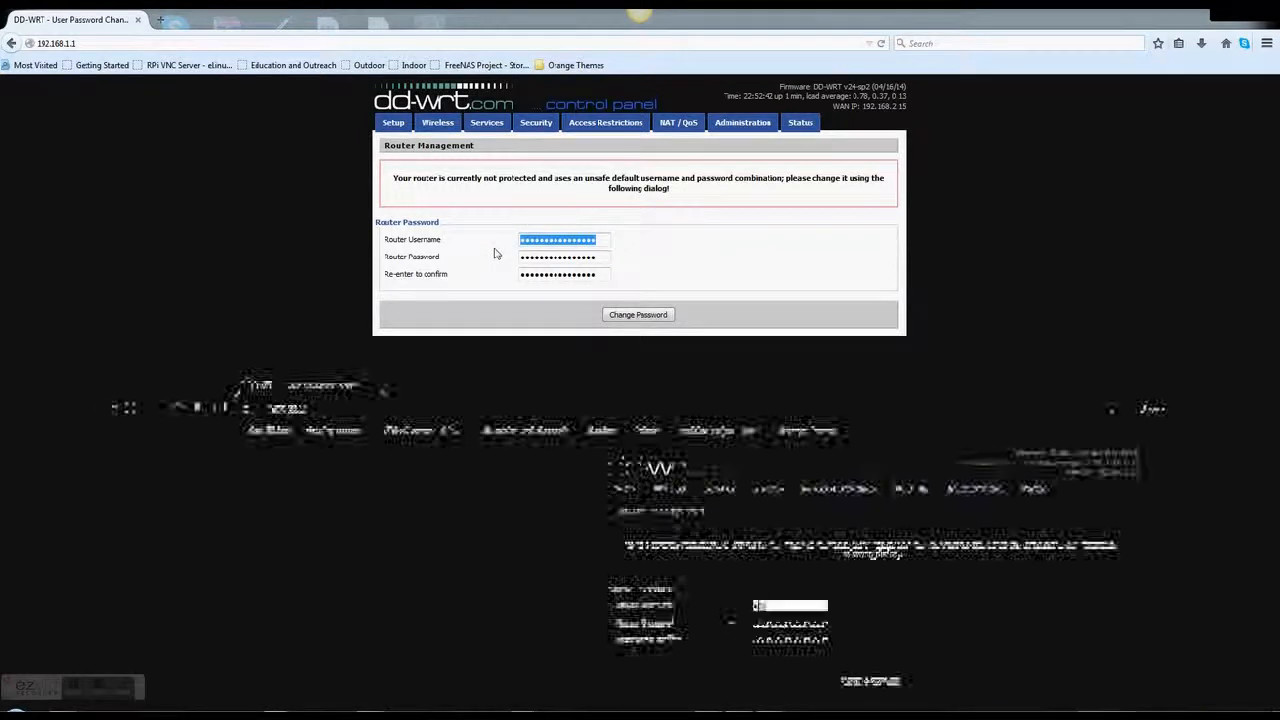
{"action": "type", "text": "admin"}
{"action": "key", "text": "Tab"}
{"action": "type", "text": "p"}
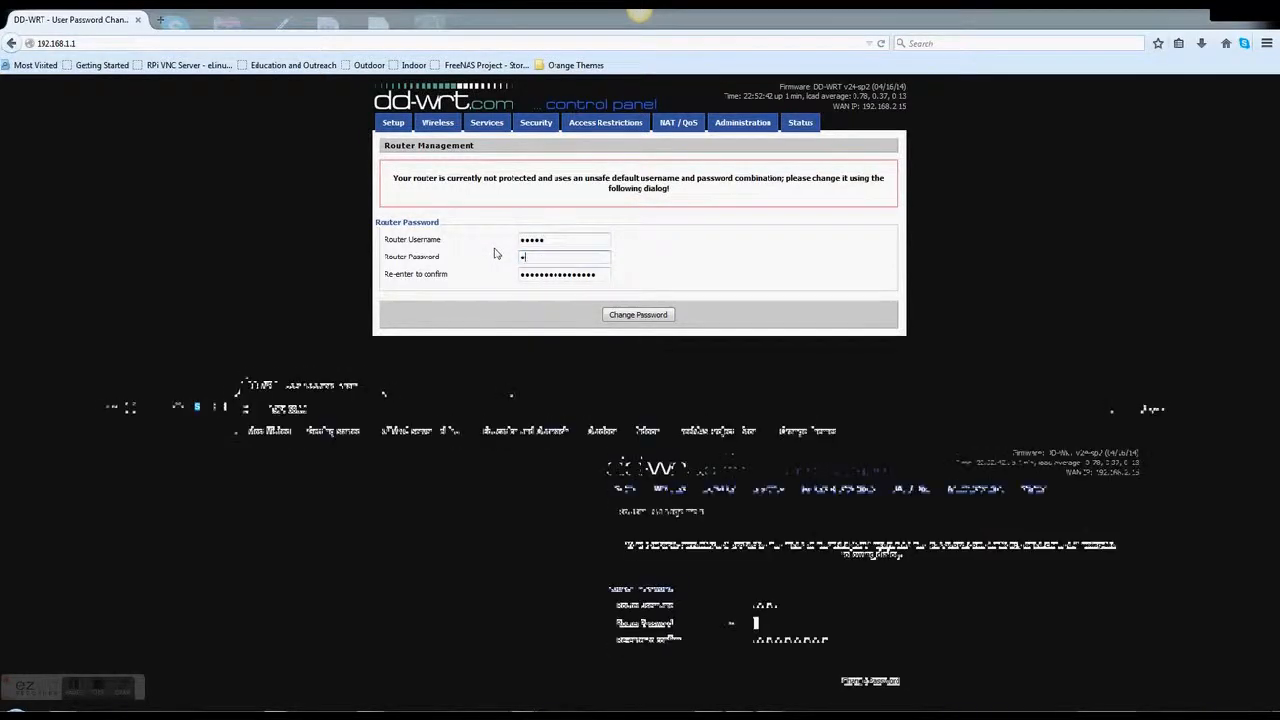
{"action": "type", "text": "asswo"}
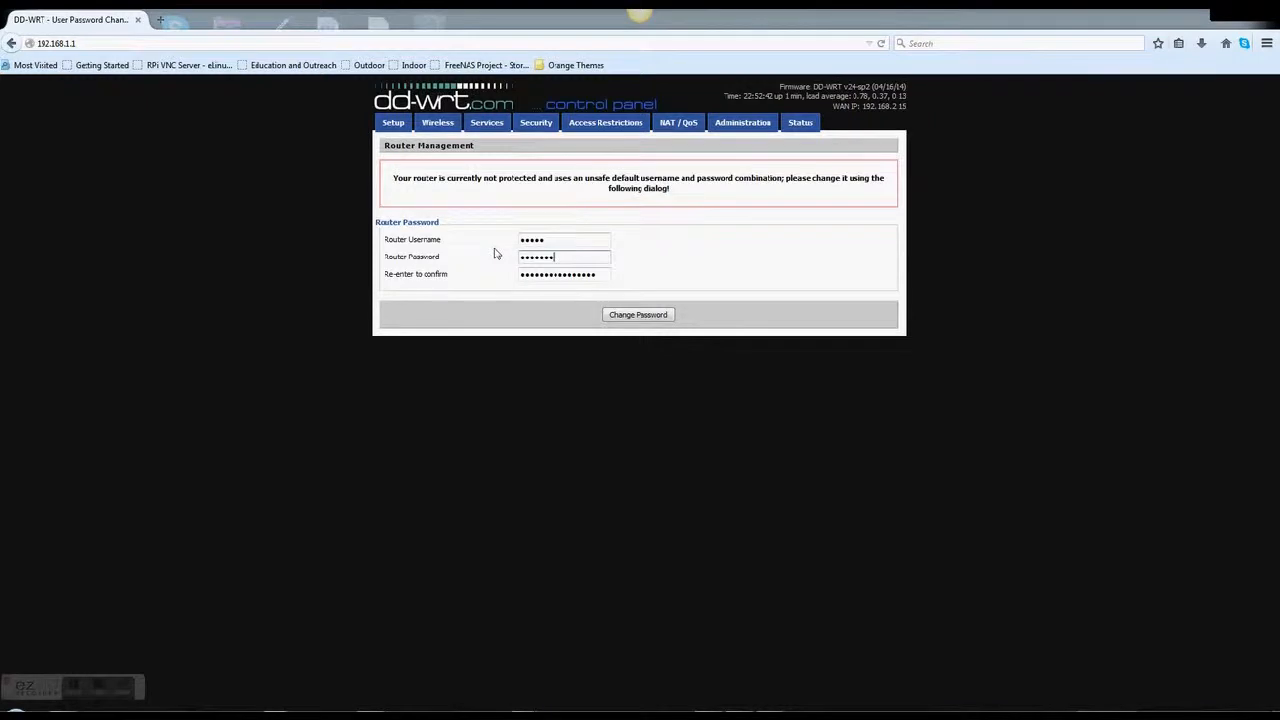
{"action": "type", "text": "rd12345"}
{"action": "key", "text": "Tab"}
{"action": "type", "text": "password12345"}
{"action": "left_click", "coordinate": [625, 315]}
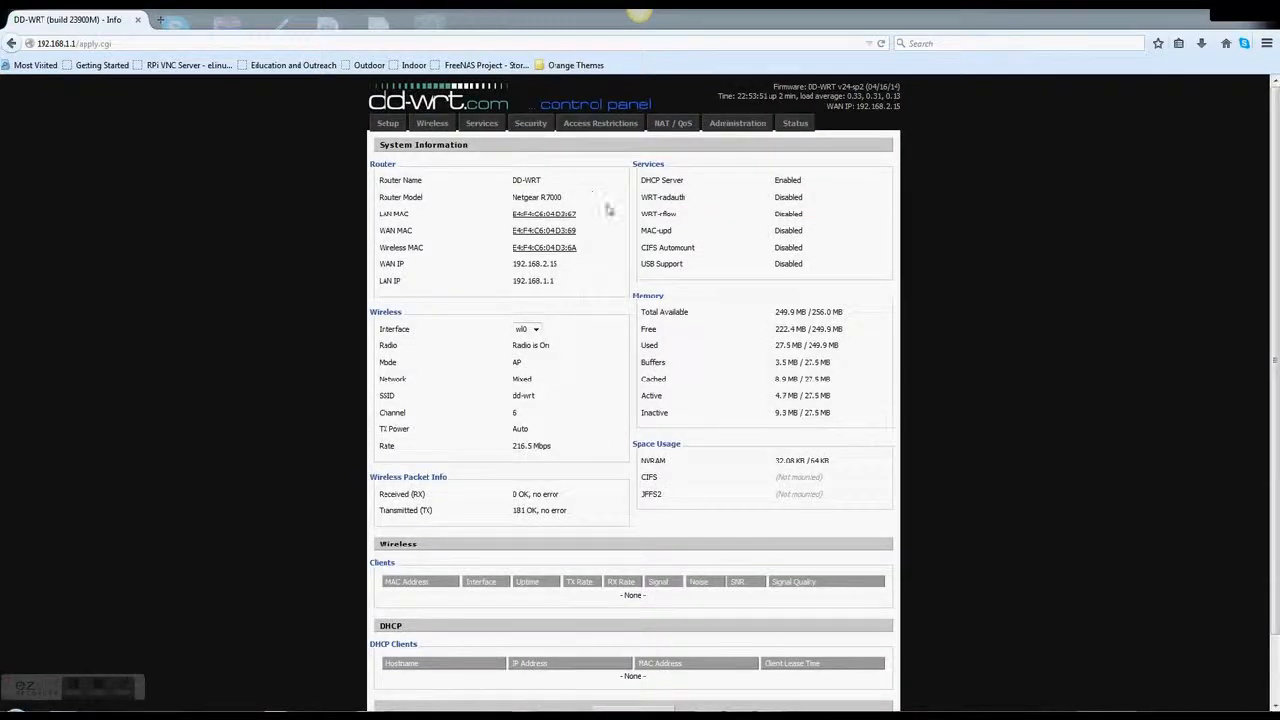
{"action": "left_click", "coordinate": [433, 124]}
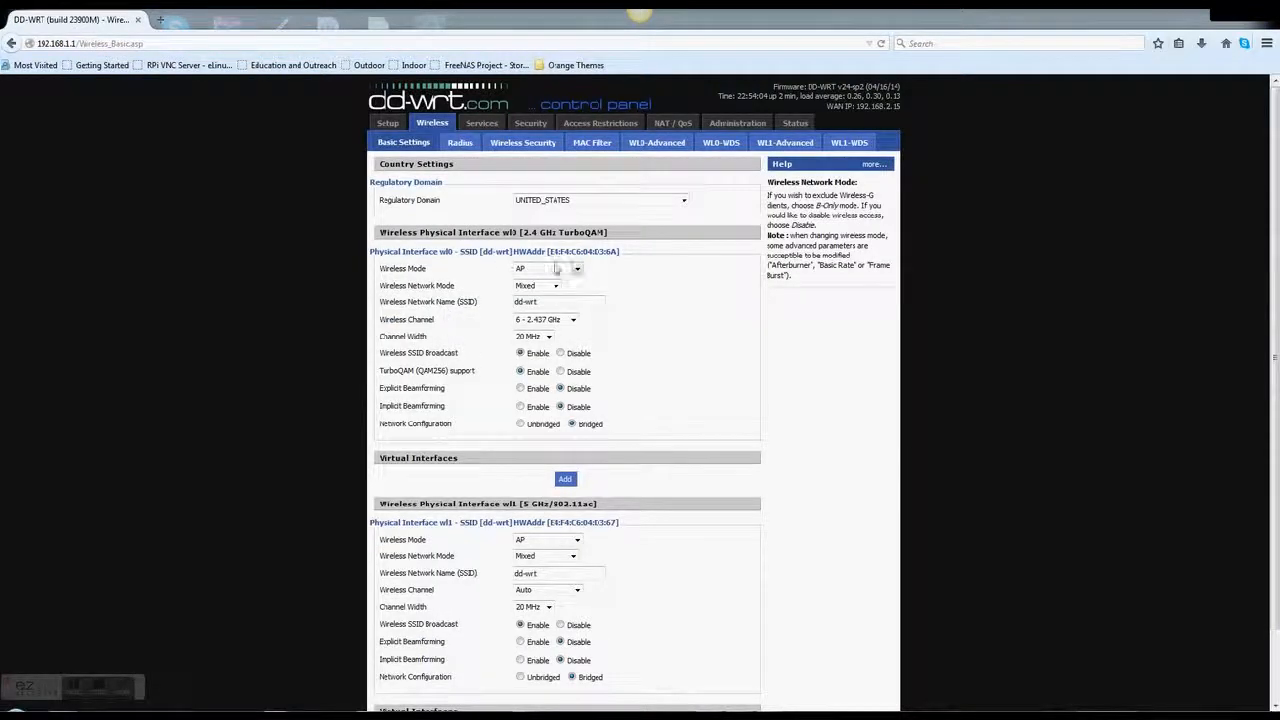
Set the regulatory domain to EUROPE, keeping wireless mode AP and network mode Mixed
{"action": "left_click", "coordinate": [559, 270]}
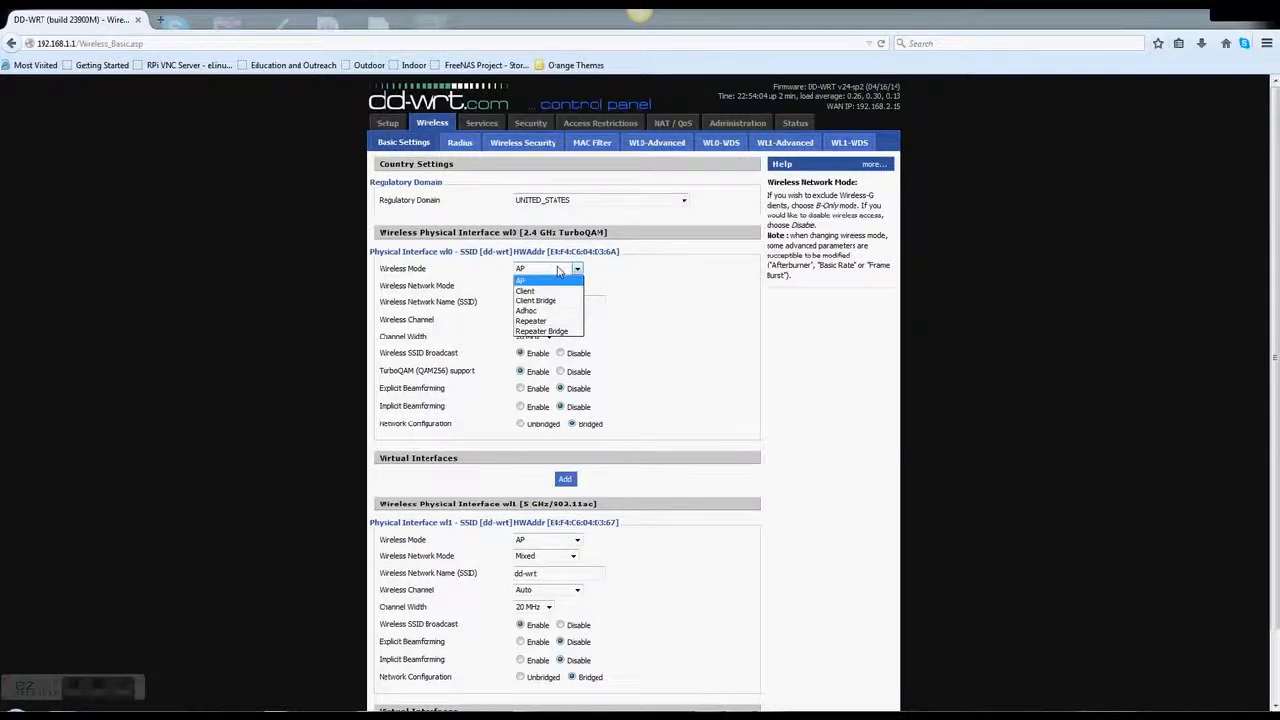
{"action": "left_click", "coordinate": [560, 270]}
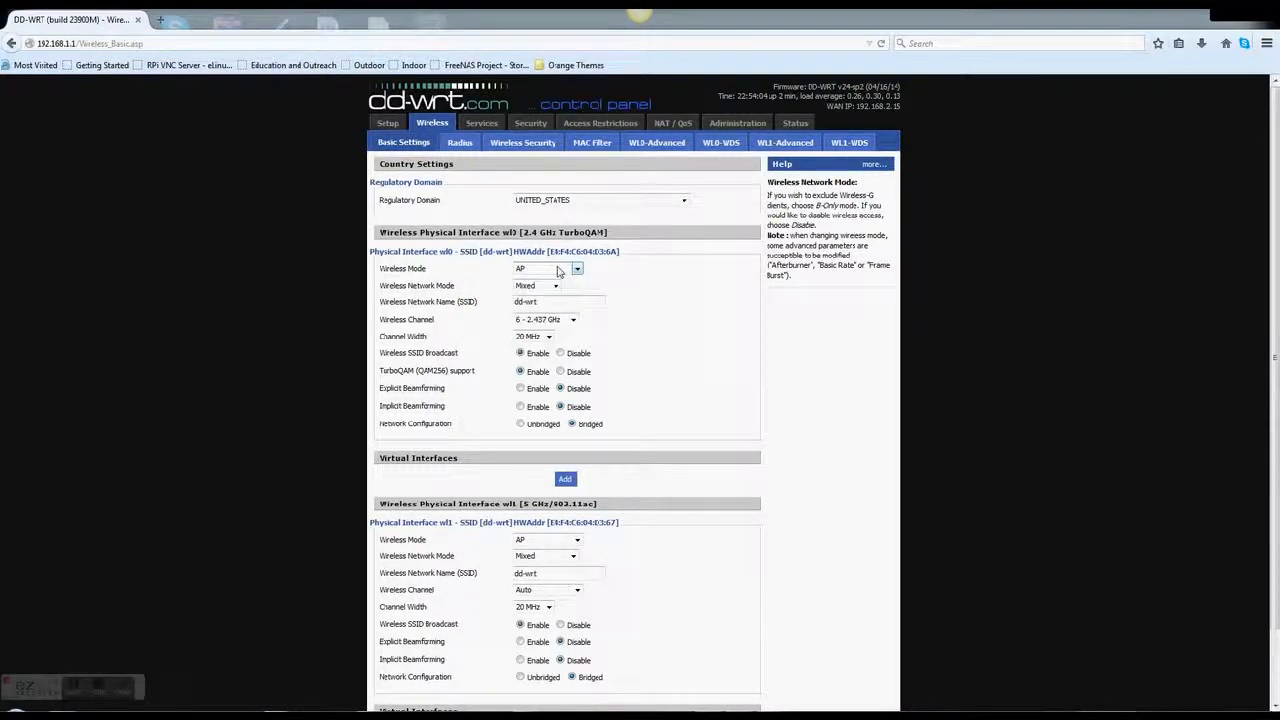
{"action": "left_click", "coordinate": [607, 201]}
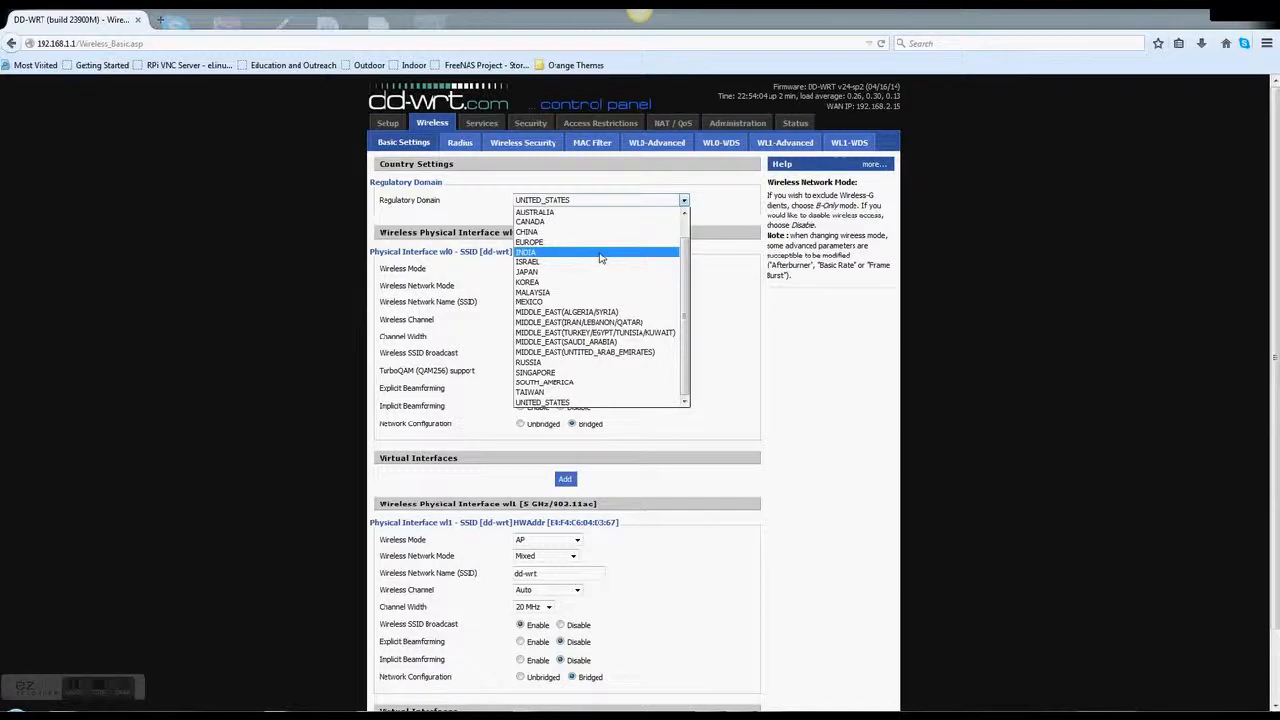
{"action": "left_click", "coordinate": [600, 242]}
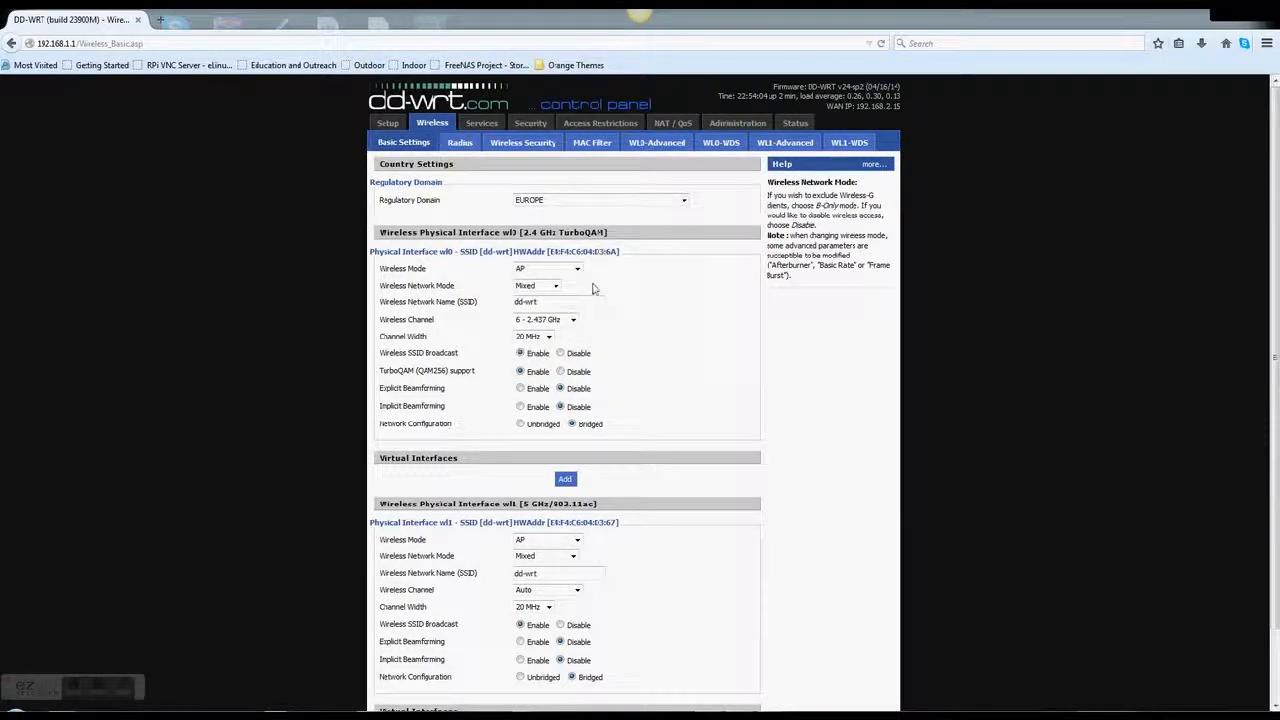
{"action": "left_click", "coordinate": [531, 287]}
{"action": "left_click", "coordinate": [533, 287]}
Rename the 2.4 GHz network to DD-Wrt, keeping channel 6 and SSID broadcast on
{"action": "left_click_drag", "start_coordinate": [559, 301], "coordinate": [482, 309]}
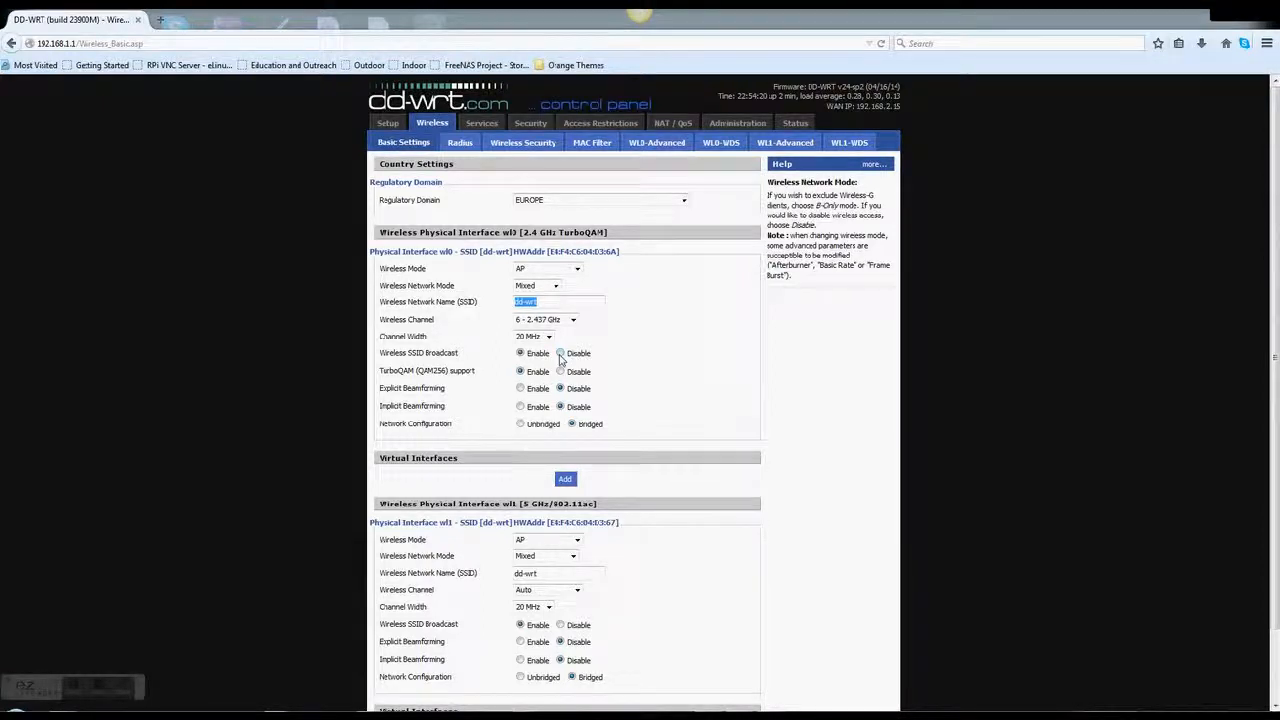
{"action": "key", "text": "Caps_Lock"}
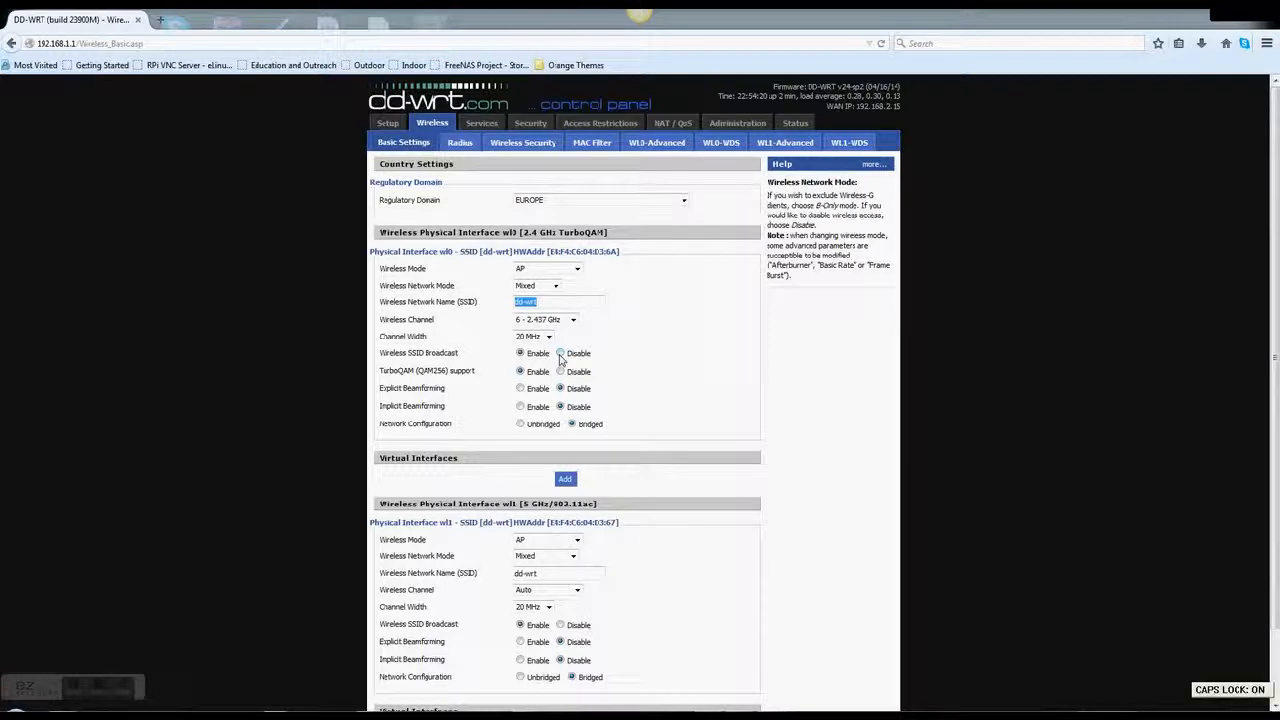
{"action": "type", "text": "DD"}
{"action": "key", "text": "Caps_Lock"}
{"action": "type", "text": "-"}
{"action": "left_click", "coordinate": [560, 354]}
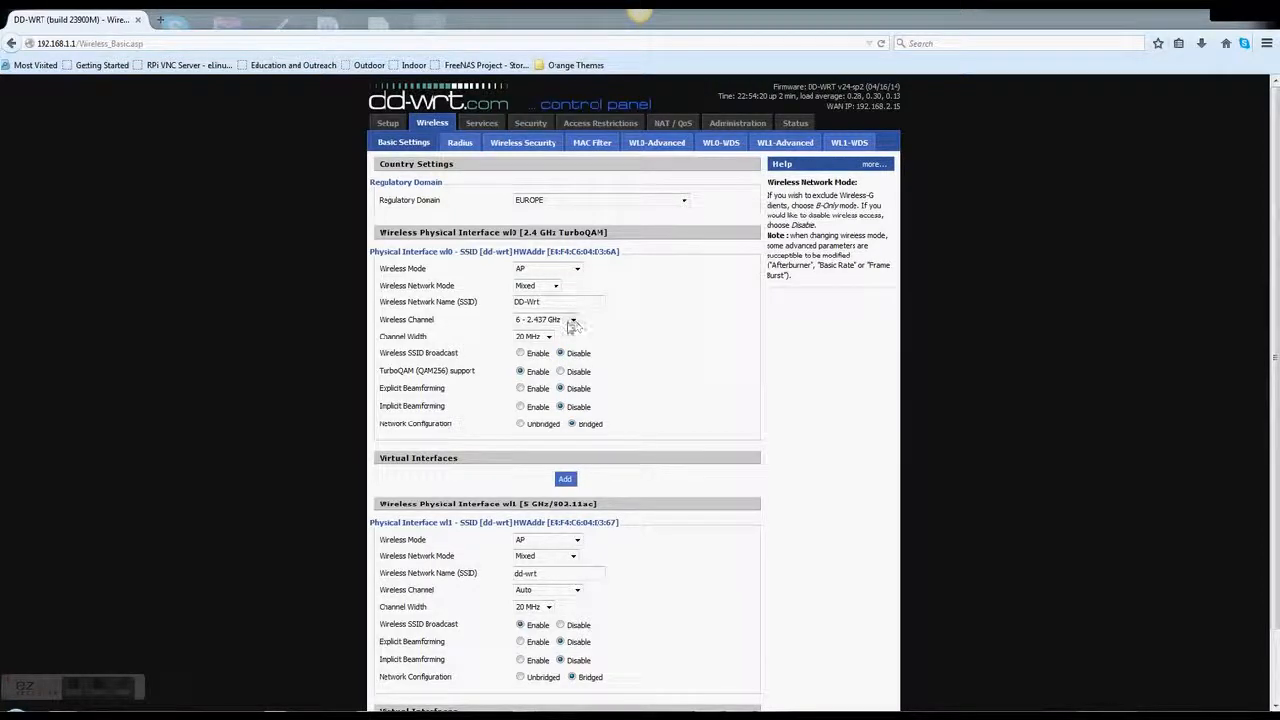
{"action": "left_click", "coordinate": [572, 321]}
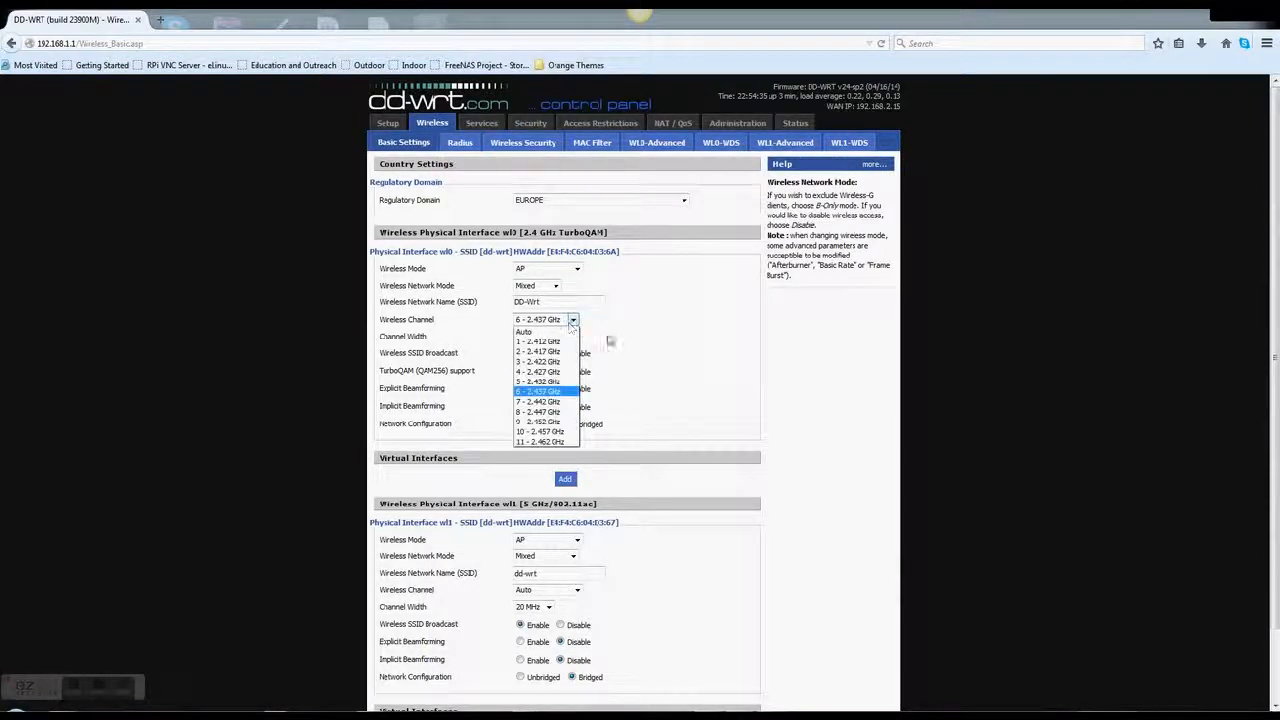
{"action": "left_click", "coordinate": [636, 343]}
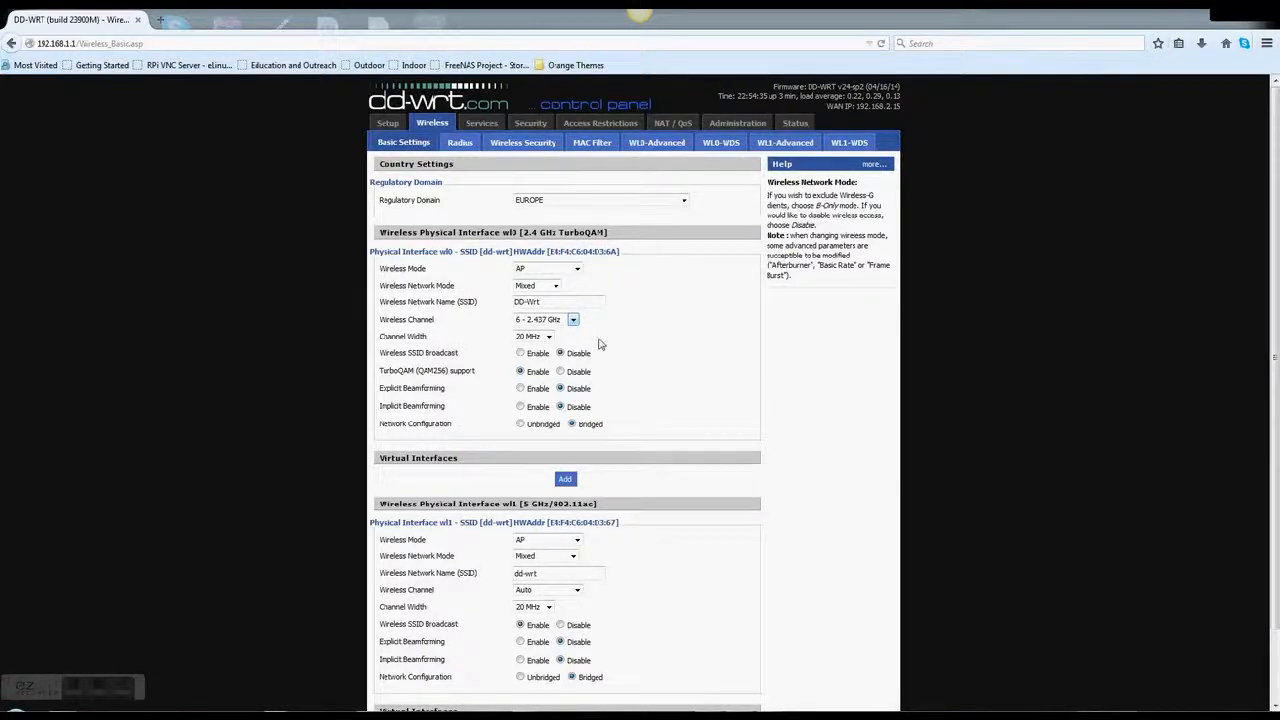
{"action": "left_click", "coordinate": [521, 354]}
Rename the 5 GHz network to DD-Wrt5 with Auto channel width, then save and apply
{"action": "scroll", "coordinate": [595, 478], "scroll_direction": "down", "scroll_amount": 2}
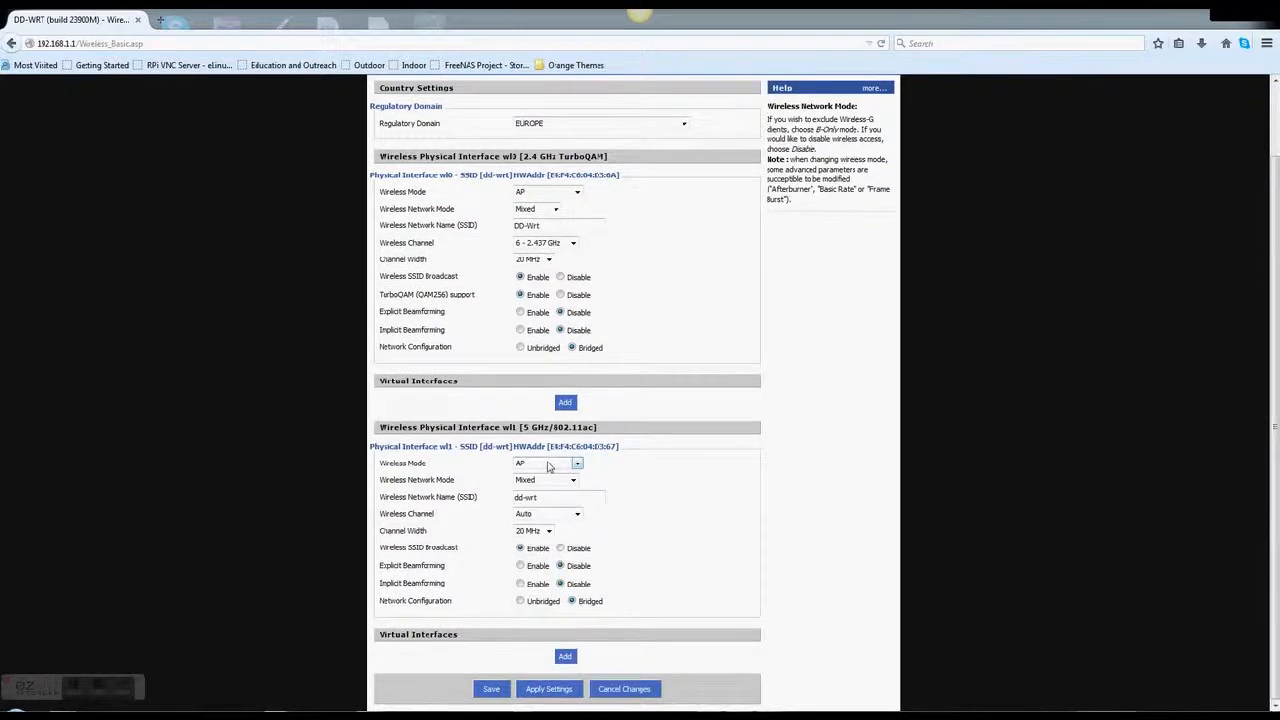
{"action": "left_click_drag", "start_coordinate": [550, 497], "coordinate": [508, 490]}
{"action": "type", "text": "DD-W"}
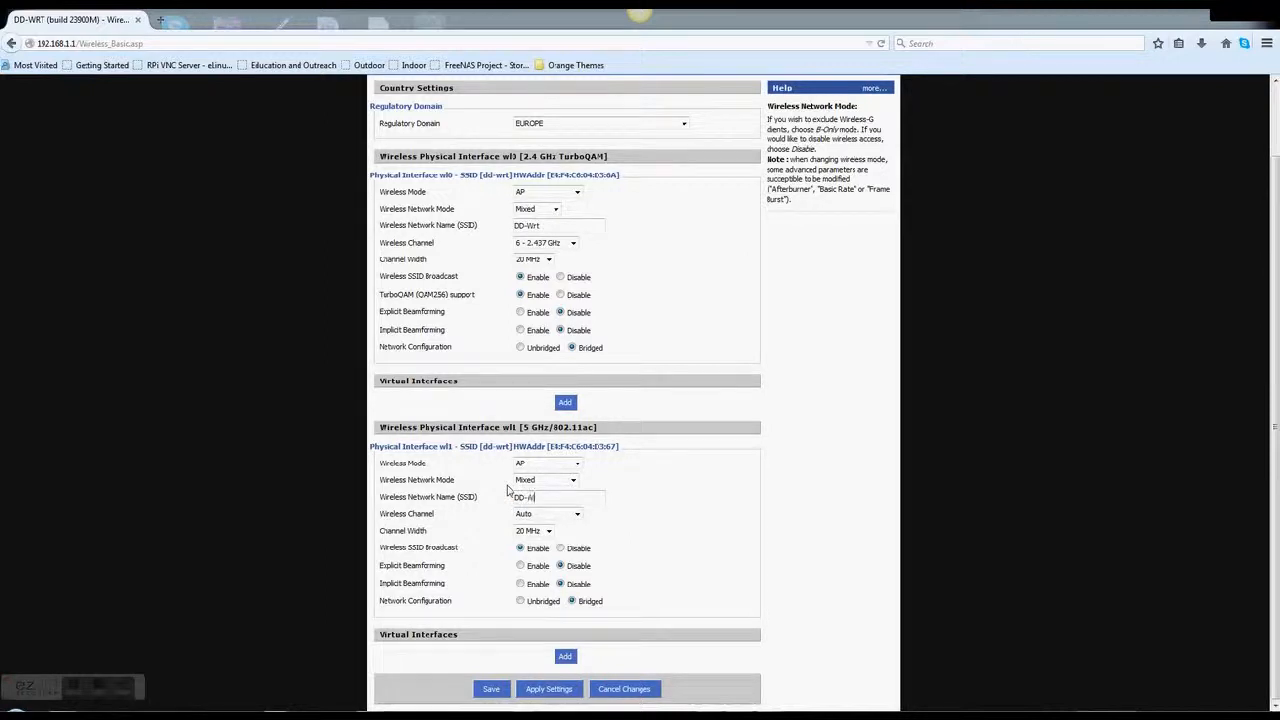
{"action": "type", "text": "rt"}
{"action": "key", "text": "BackSpace"}
{"action": "type", "text": "5"}
{"action": "left_click", "coordinate": [547, 531]}
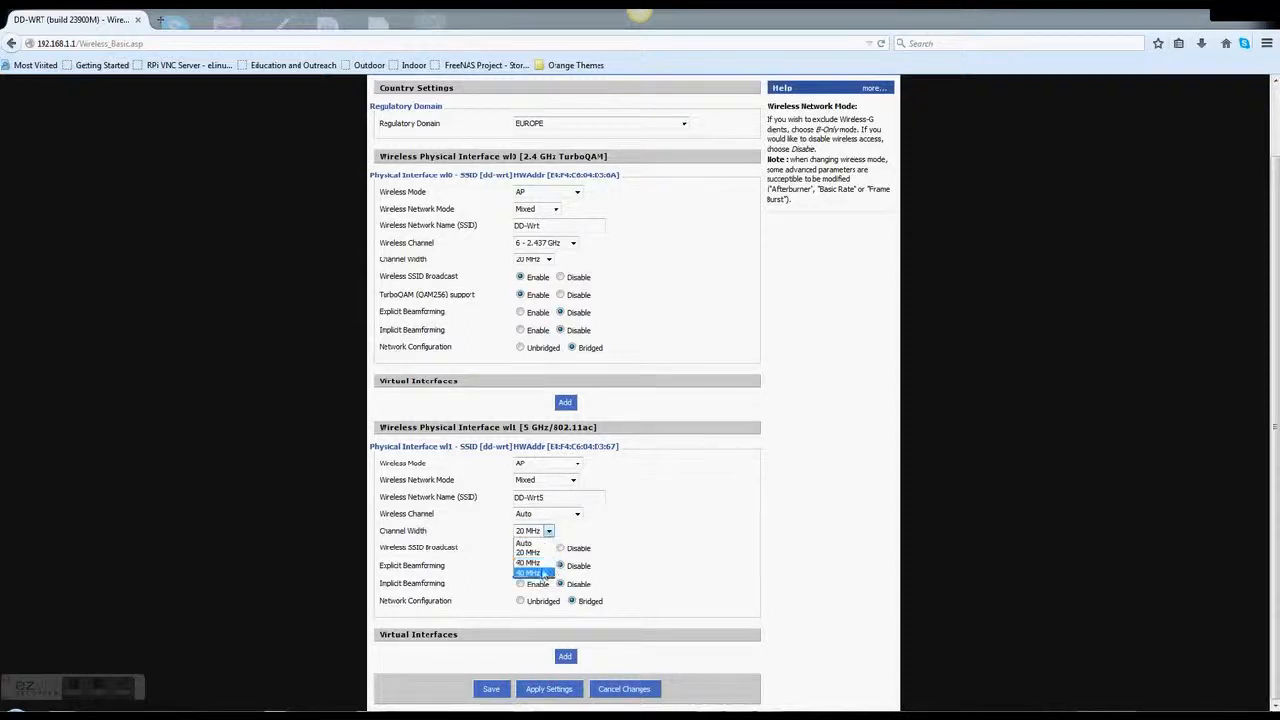
{"action": "left_click", "coordinate": [535, 543]}
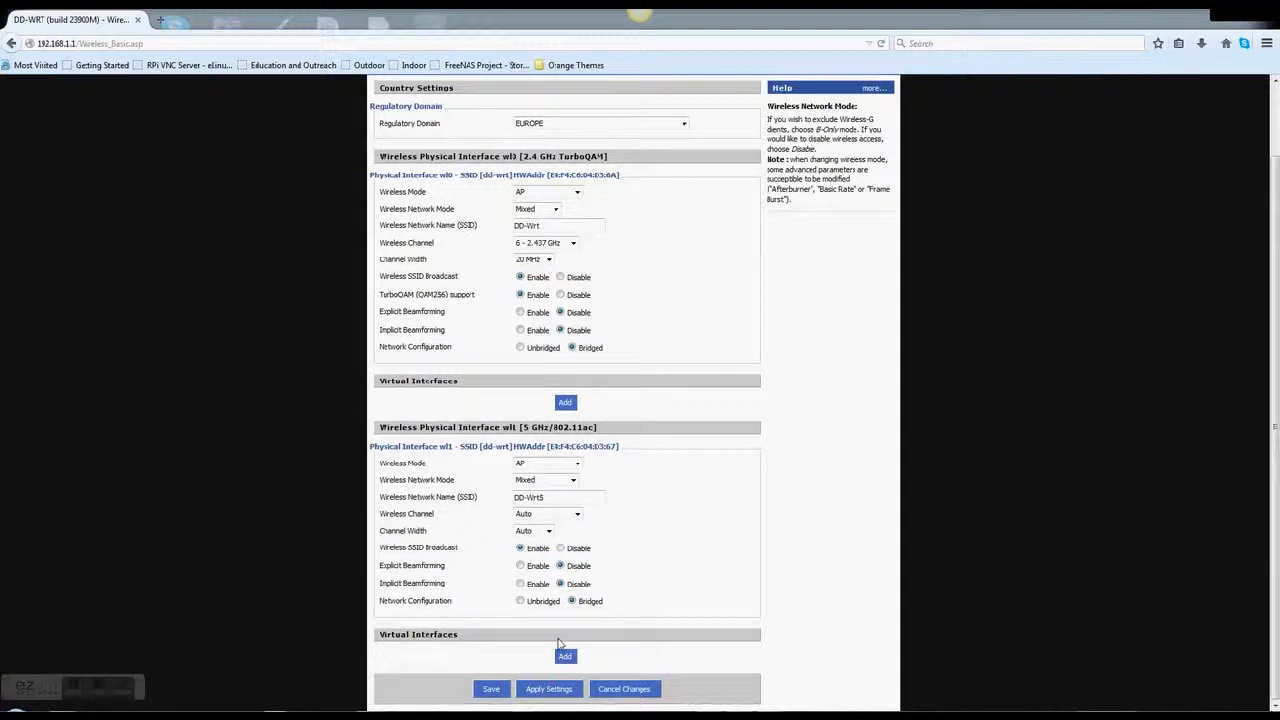
{"action": "left_click", "coordinate": [503, 689]}
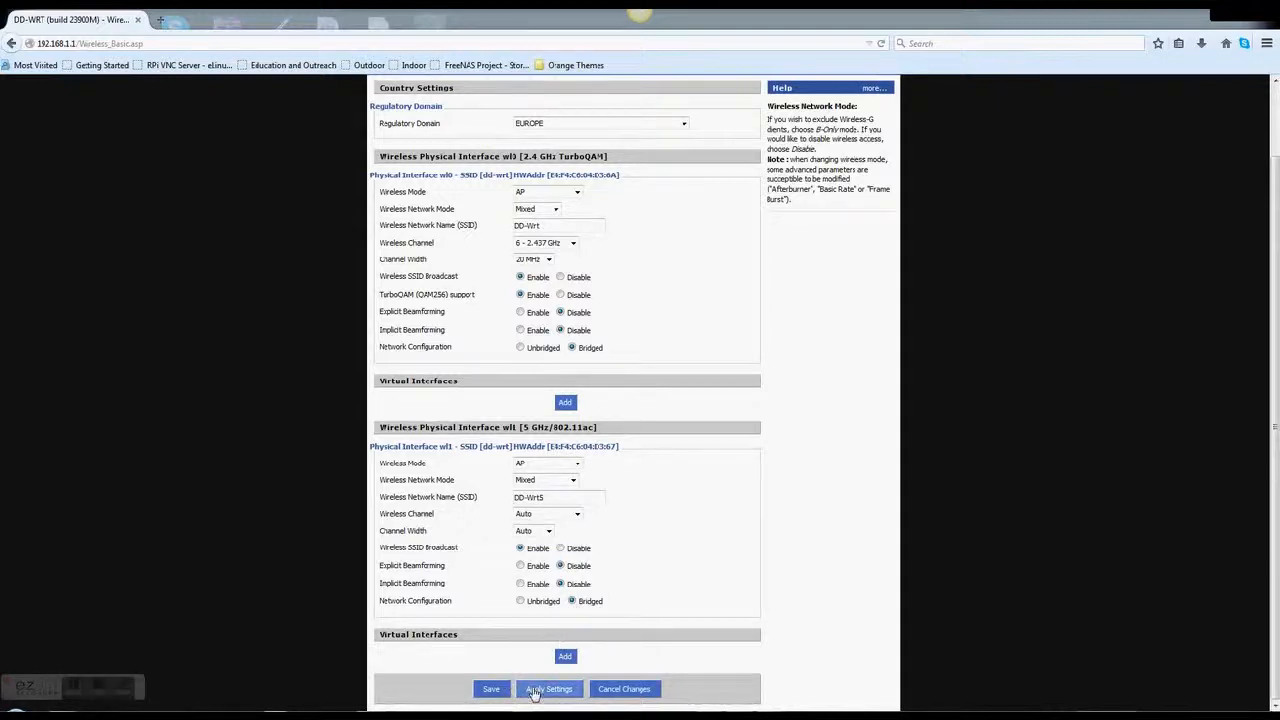
{"action": "left_click", "coordinate": [548, 688]}
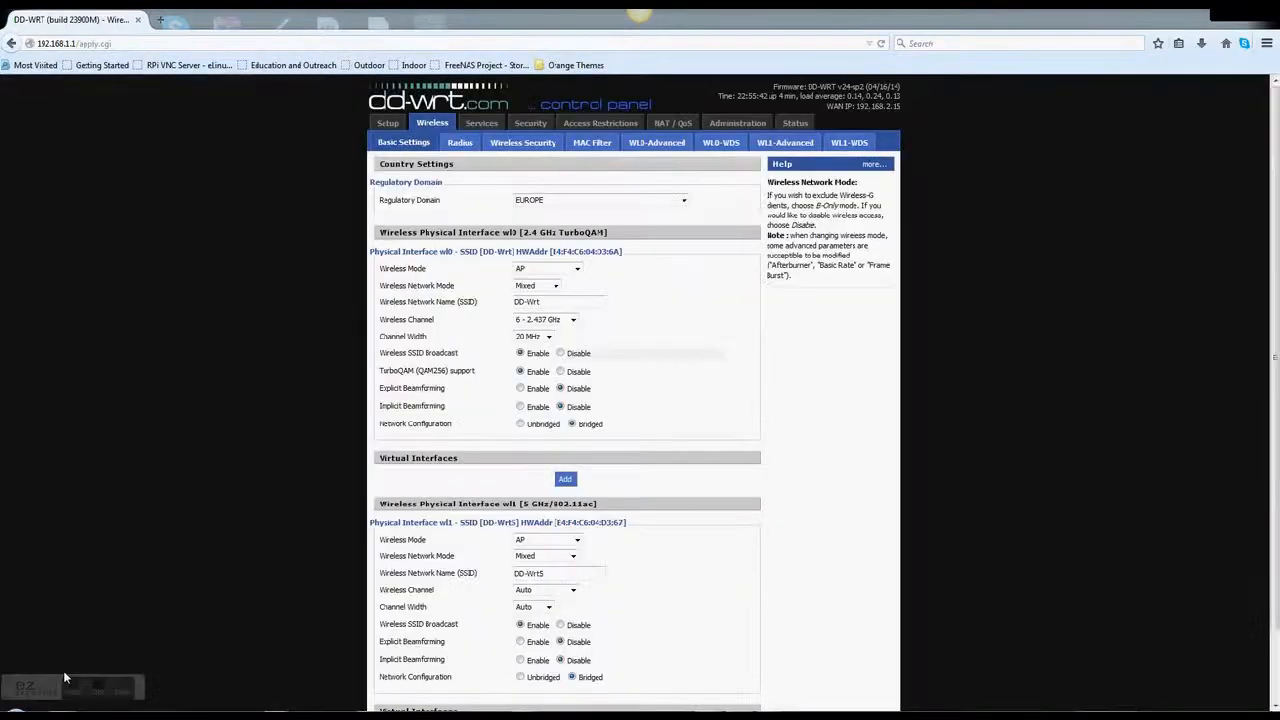
Once the settings reload, open the Wireless Security page
{"action": "left_click", "coordinate": [507, 148]}
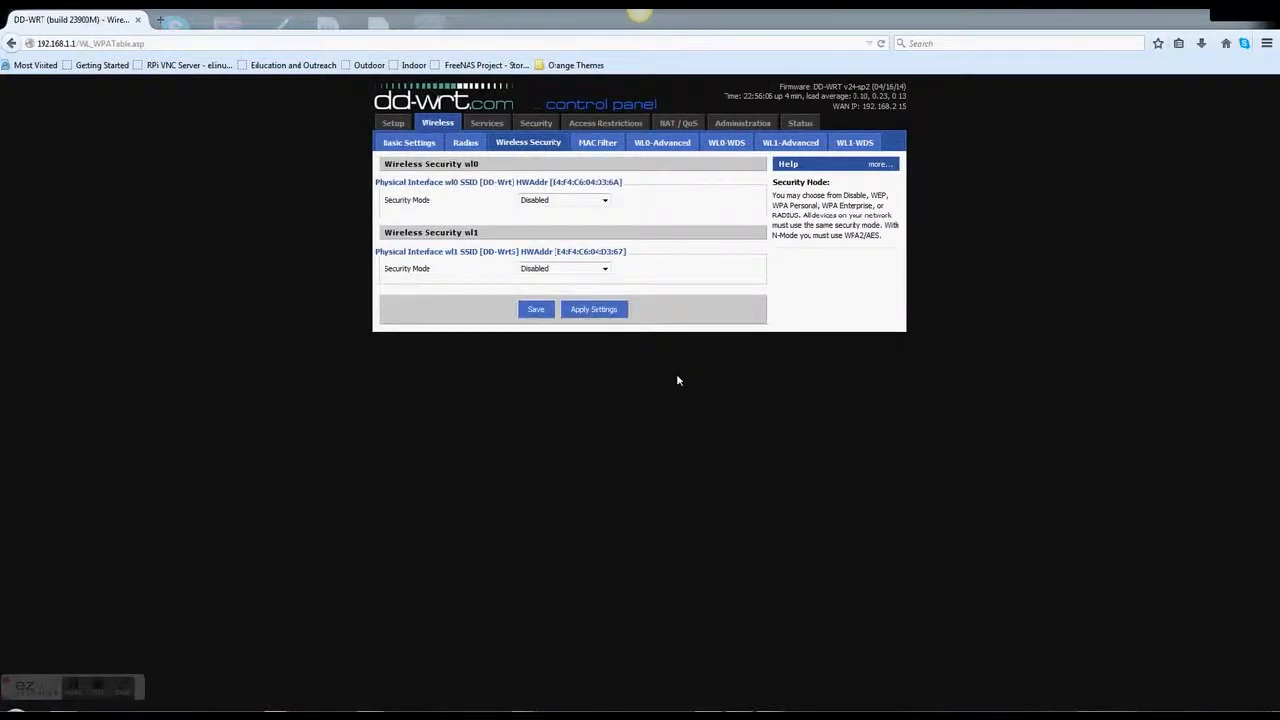
Set both wl0 and wl1 security modes to WPA2 Personal Mixed, then save and apply
{"action": "left_click", "coordinate": [549, 202]}
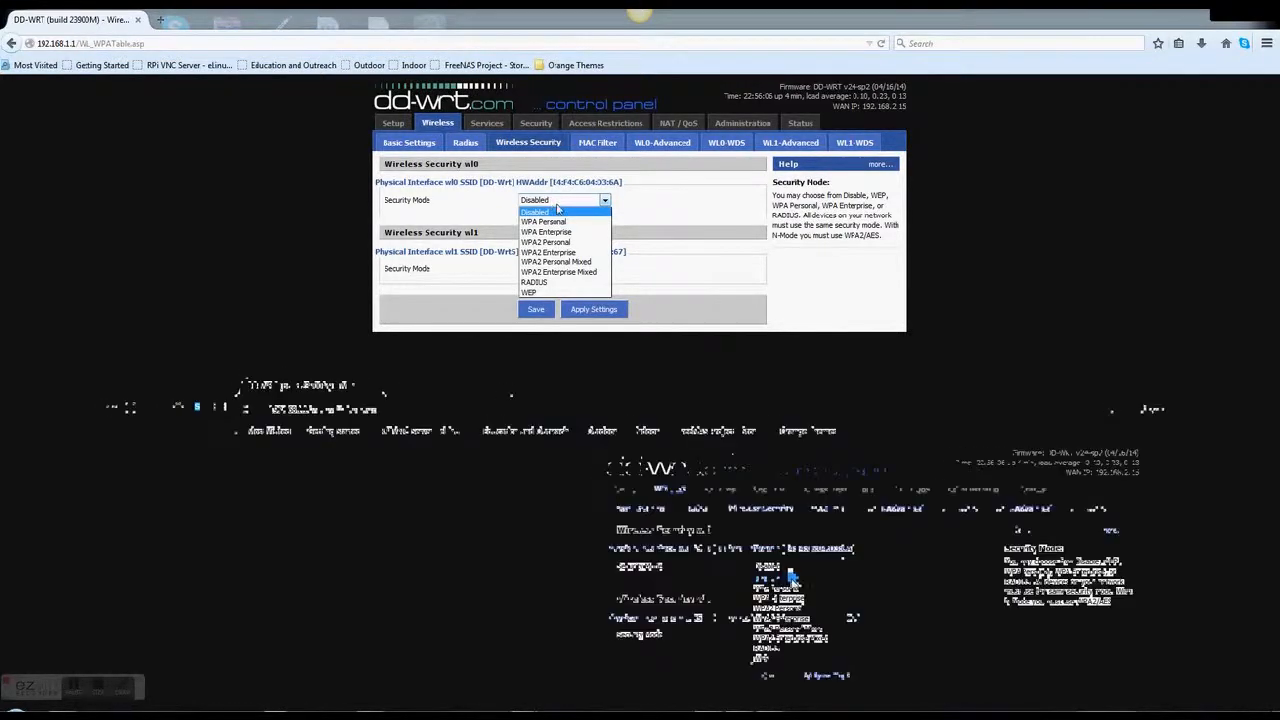
{"action": "left_click", "coordinate": [578, 263]}
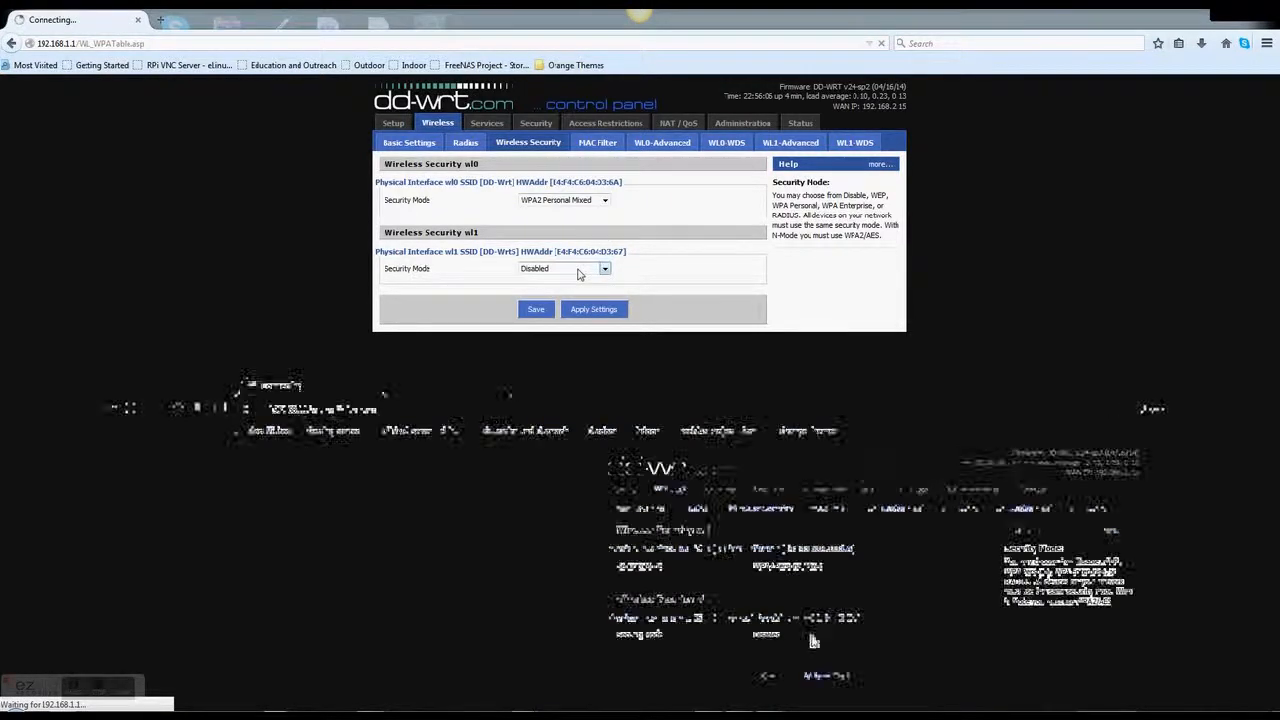
{"action": "left_click", "coordinate": [578, 268]}
{"action": "left_click", "coordinate": [580, 331]}
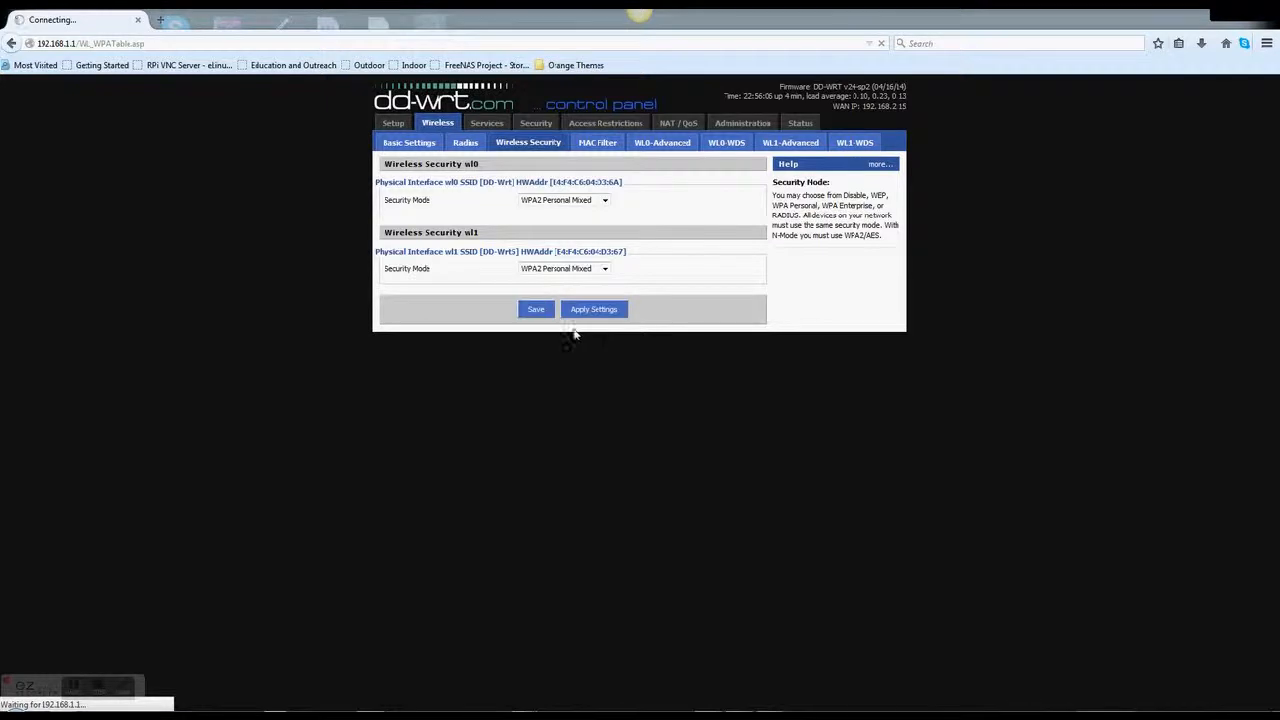
{"action": "left_click", "coordinate": [539, 311]}
{"action": "left_click", "coordinate": [580, 315]}
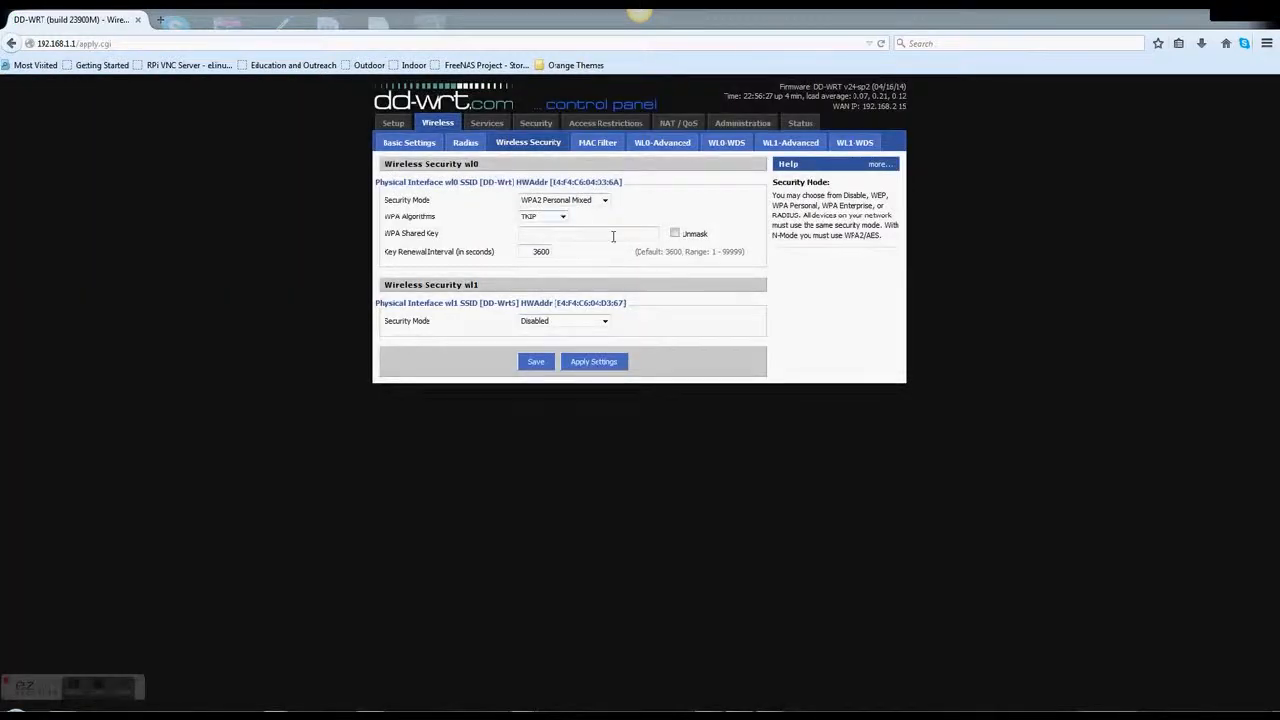
{"action": "left_click", "coordinate": [594, 322]}
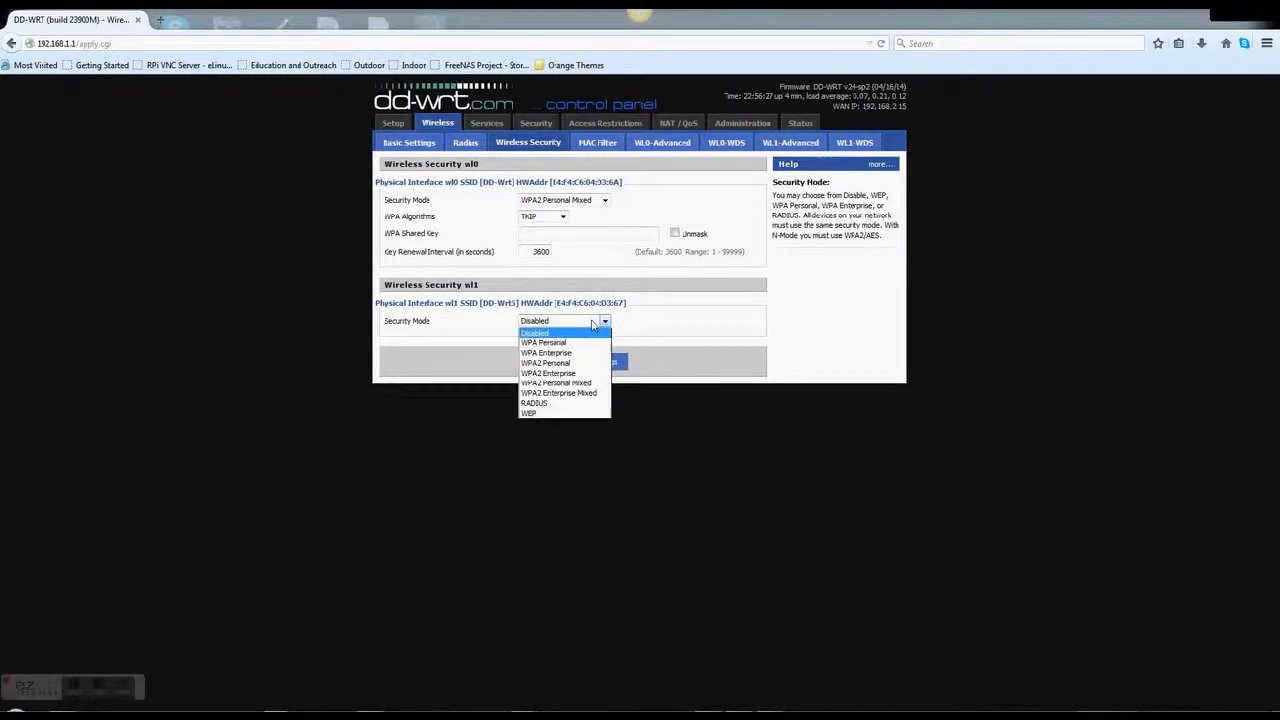
{"action": "left_click", "coordinate": [573, 384]}
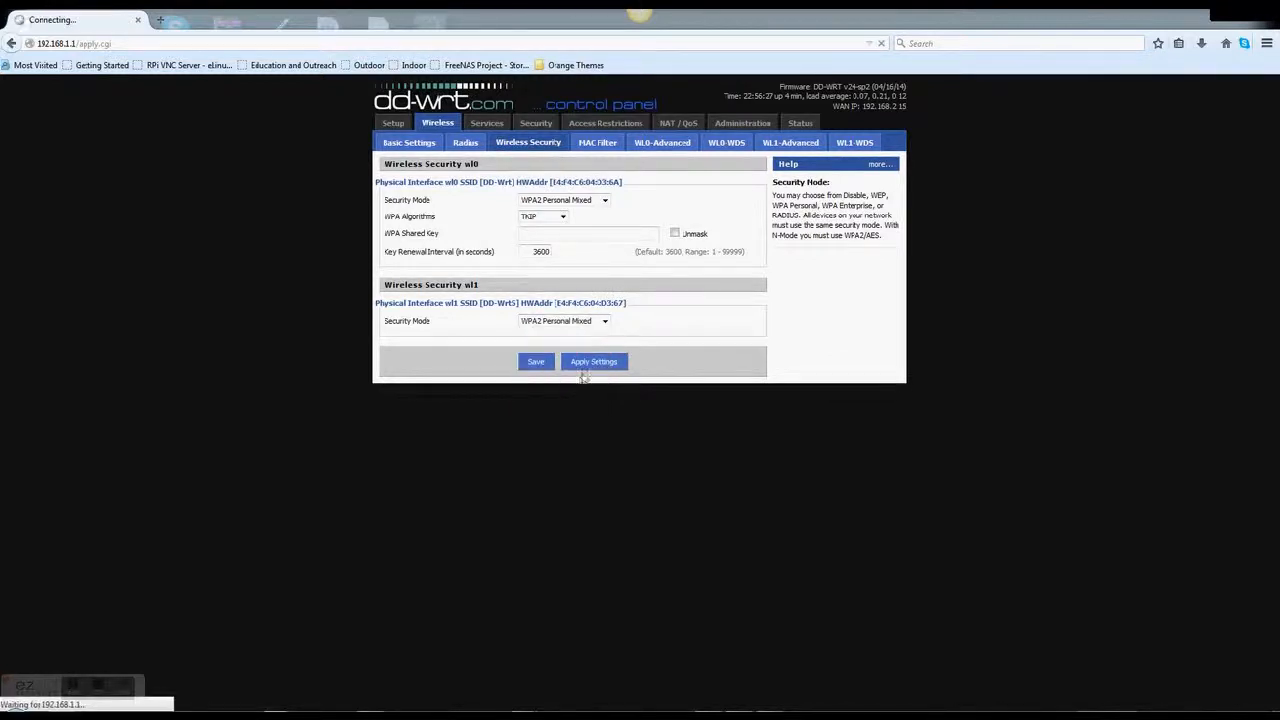
{"action": "left_click", "coordinate": [588, 362]}
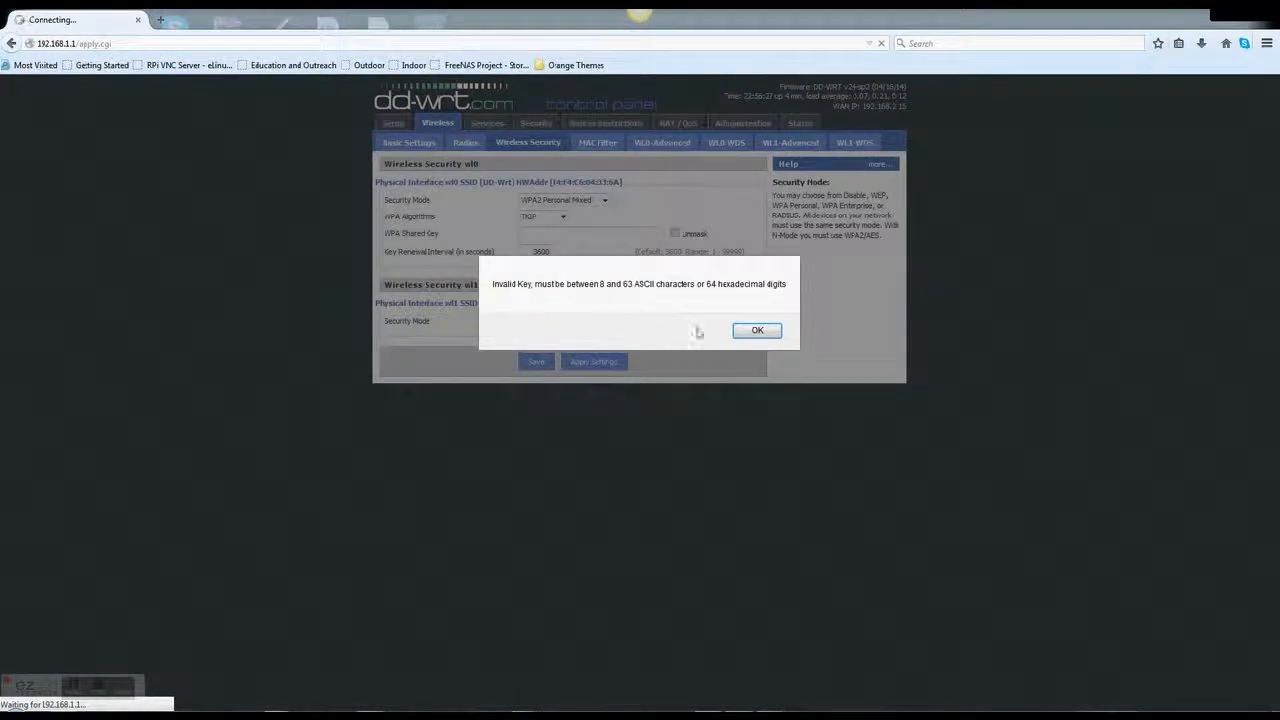
Enter WPA shared keys for wl0 and wl1 and apply them
{"action": "left_click", "coordinate": [752, 331]}
{"action": "left_click", "coordinate": [618, 235]}
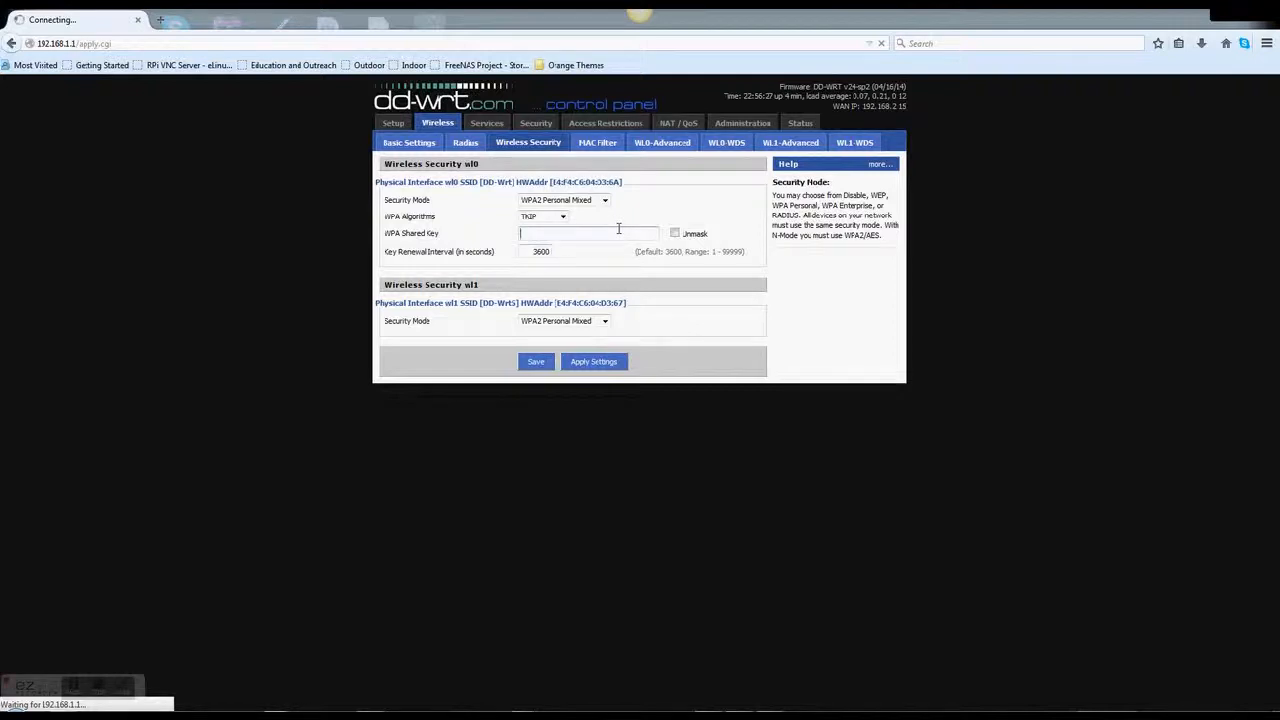
{"action": "type", "text": "••••••••••"}
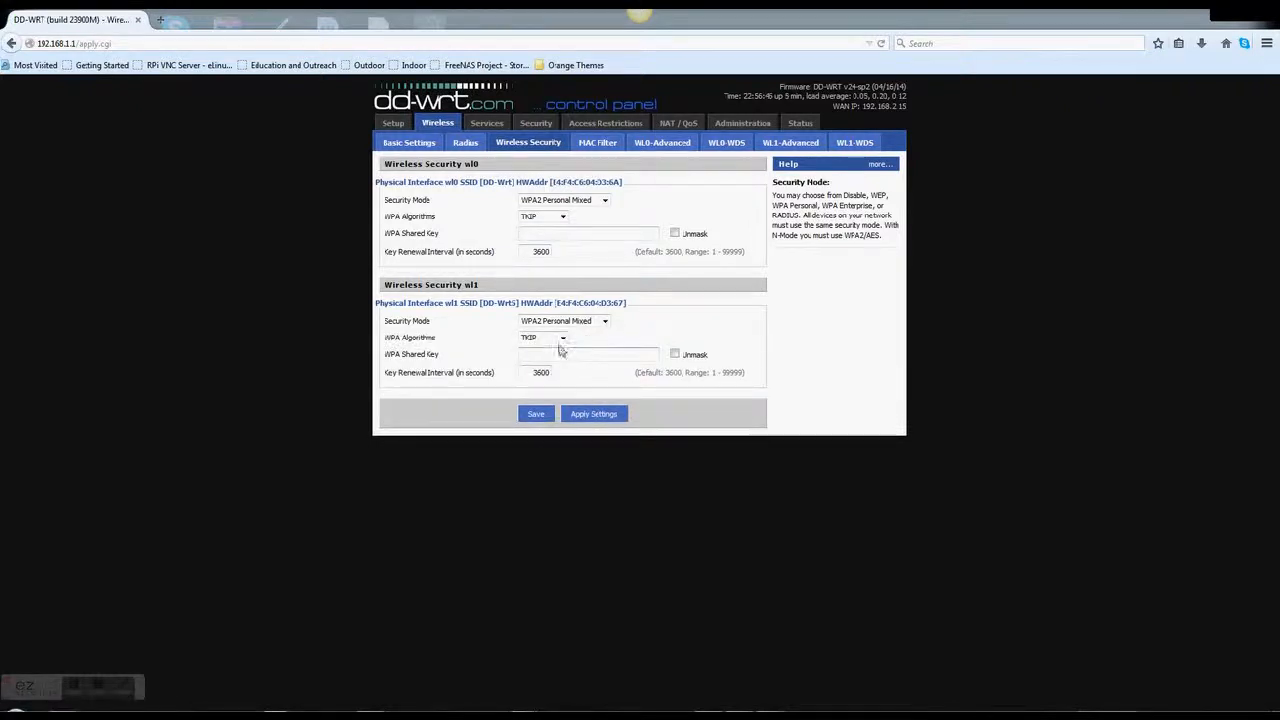
{"action": "left_click", "coordinate": [568, 356]}
{"action": "type", "text": "••••"}
{"action": "left_click", "coordinate": [588, 415]}
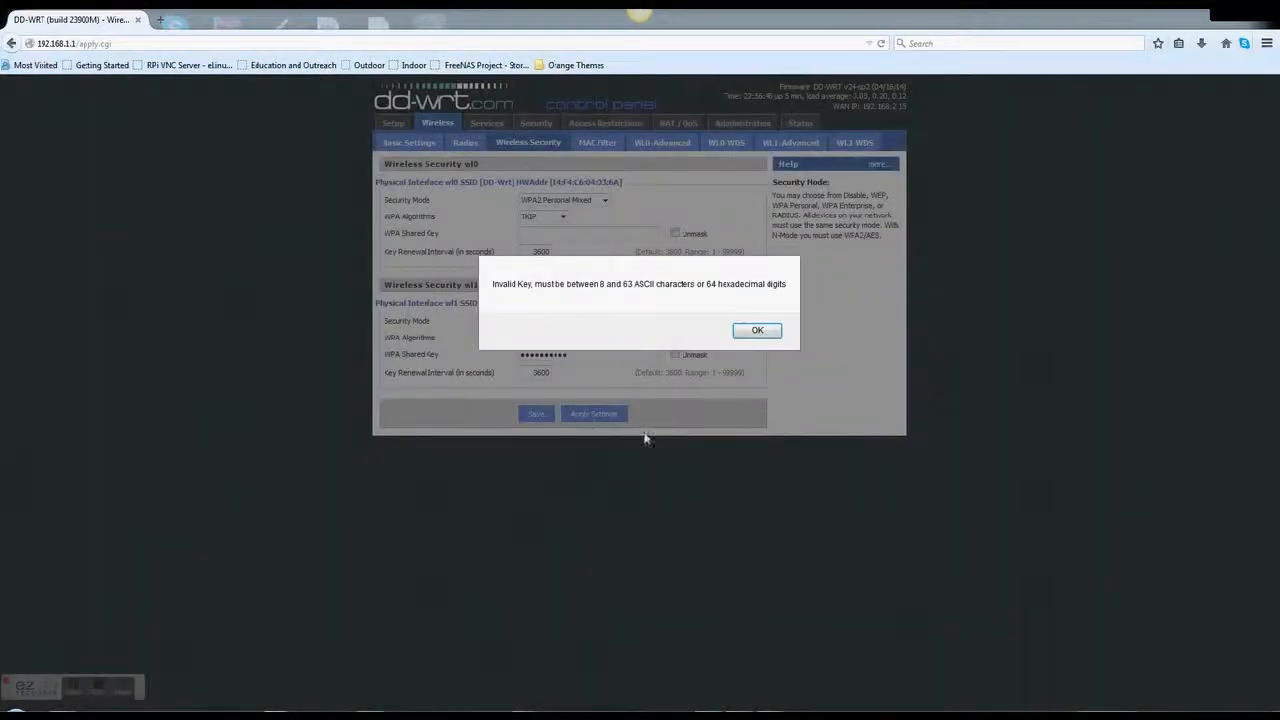
After the invalid-key warning, re-enter a valid wl0 shared key and apply again
{"action": "left_click", "coordinate": [755, 333]}
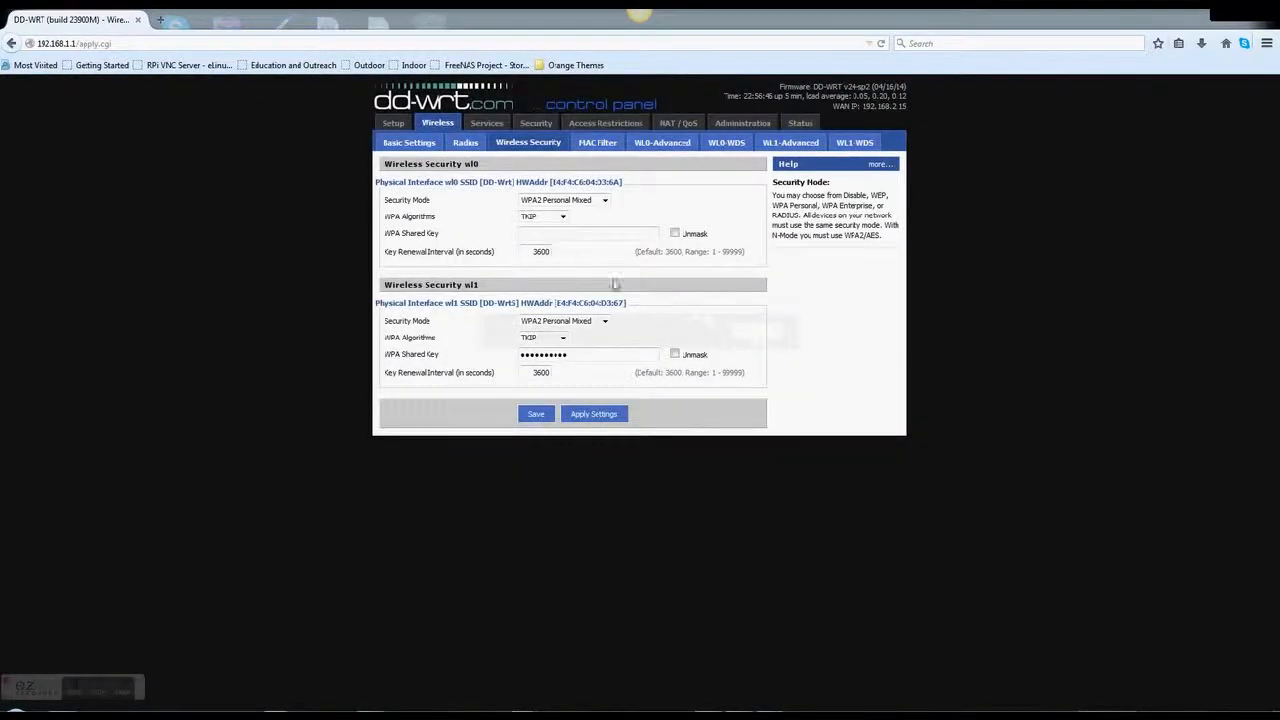
{"action": "left_click", "coordinate": [578, 240]}
{"action": "type", "text": "••••••••••"}
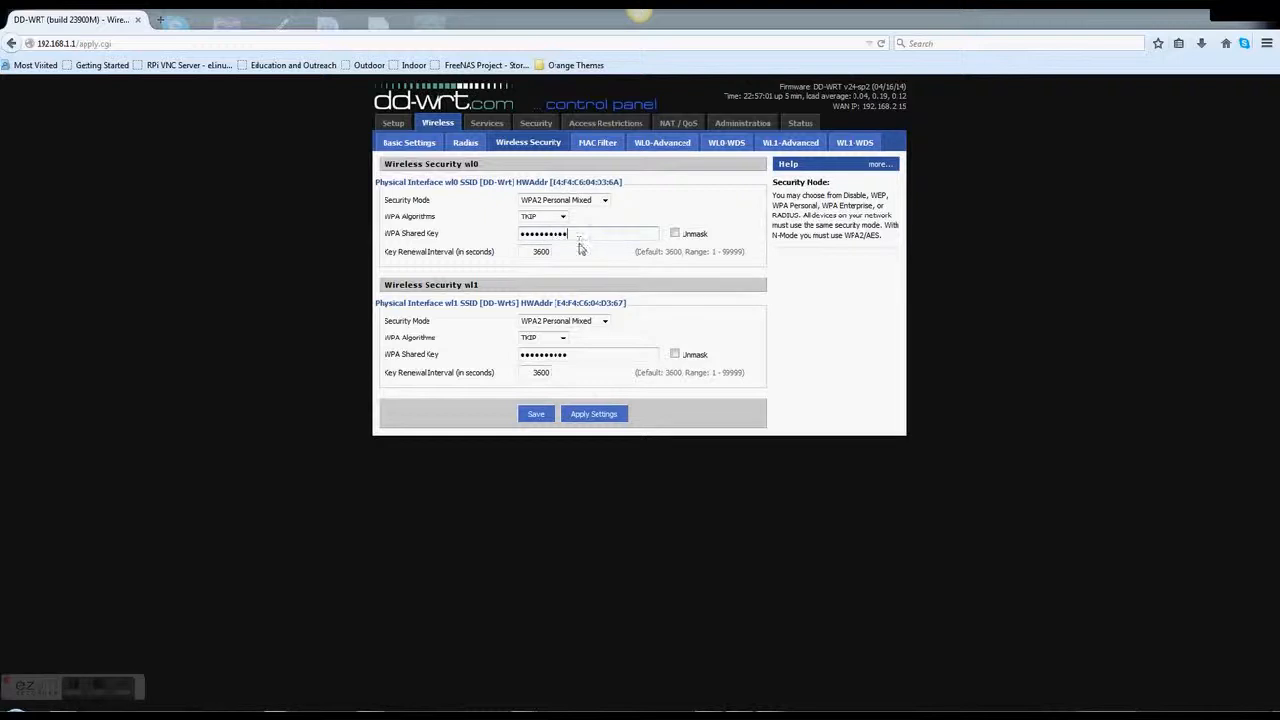
{"action": "left_click", "coordinate": [576, 417]}
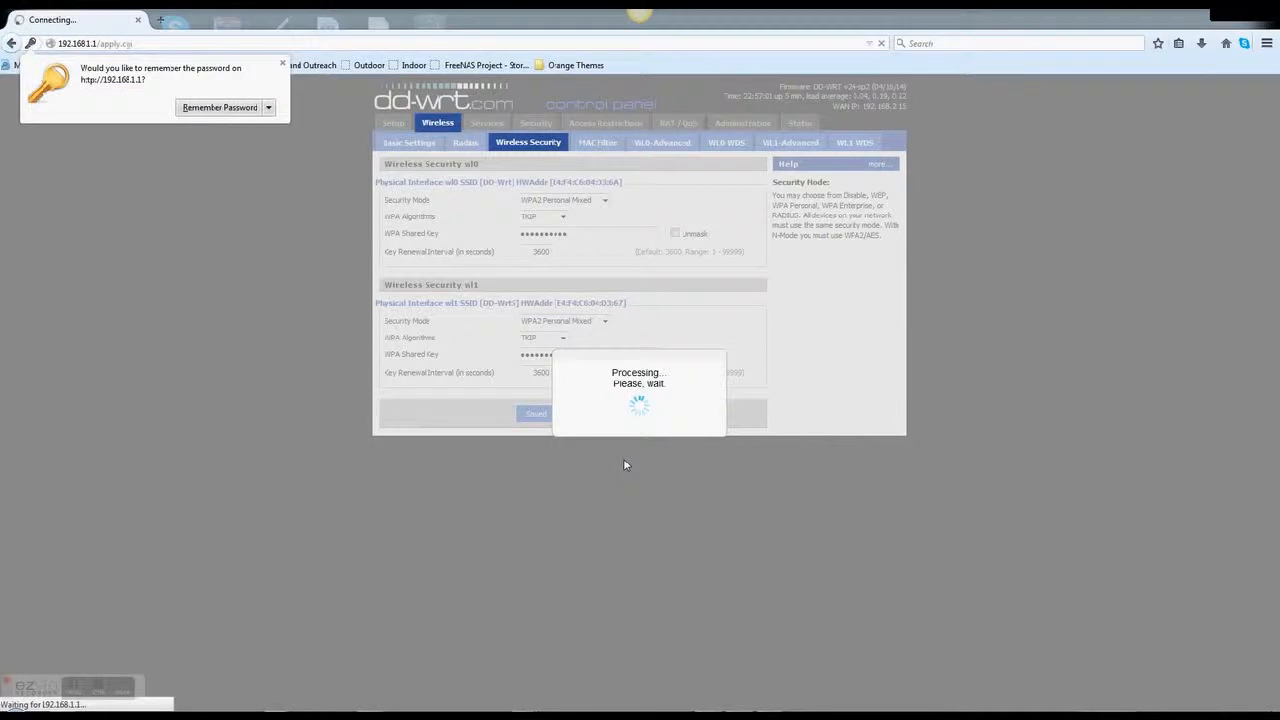
{"action": "left_click", "coordinate": [282, 64]}
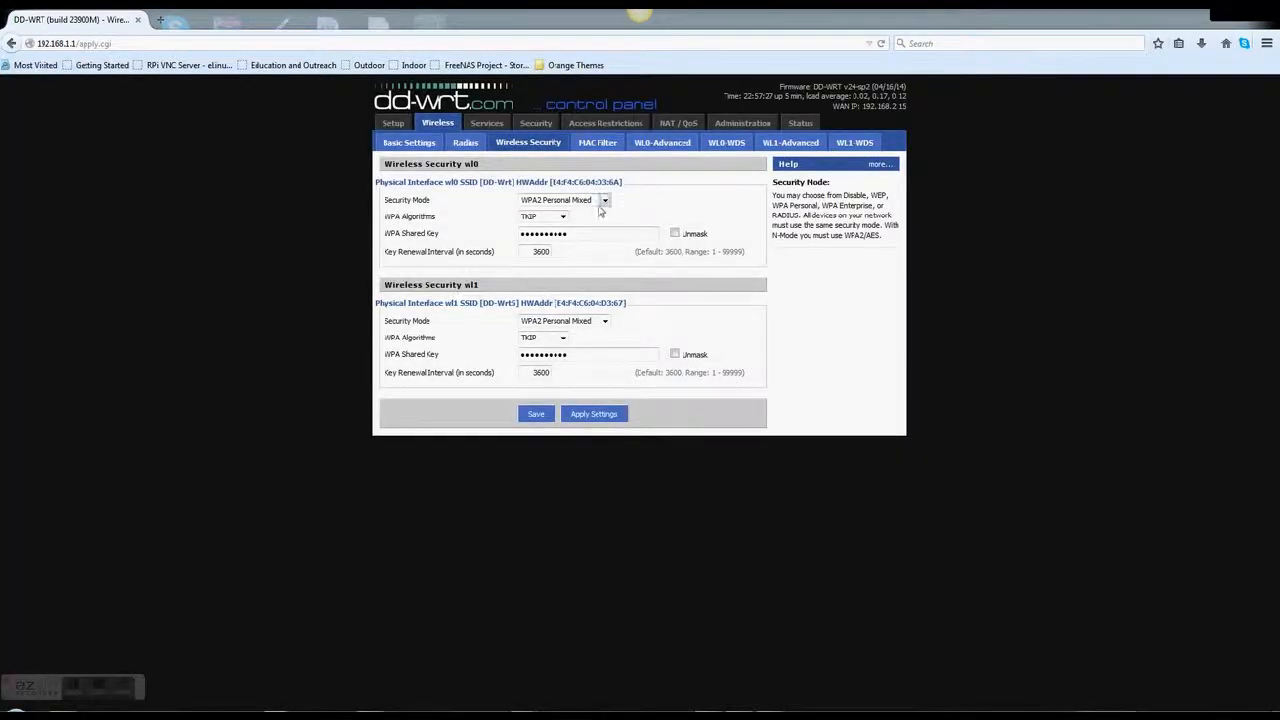
Open the Wireless Radius page, leaving MAC Radius Client disabled and security modes unchanged
{"action": "left_click", "coordinate": [466, 142]}
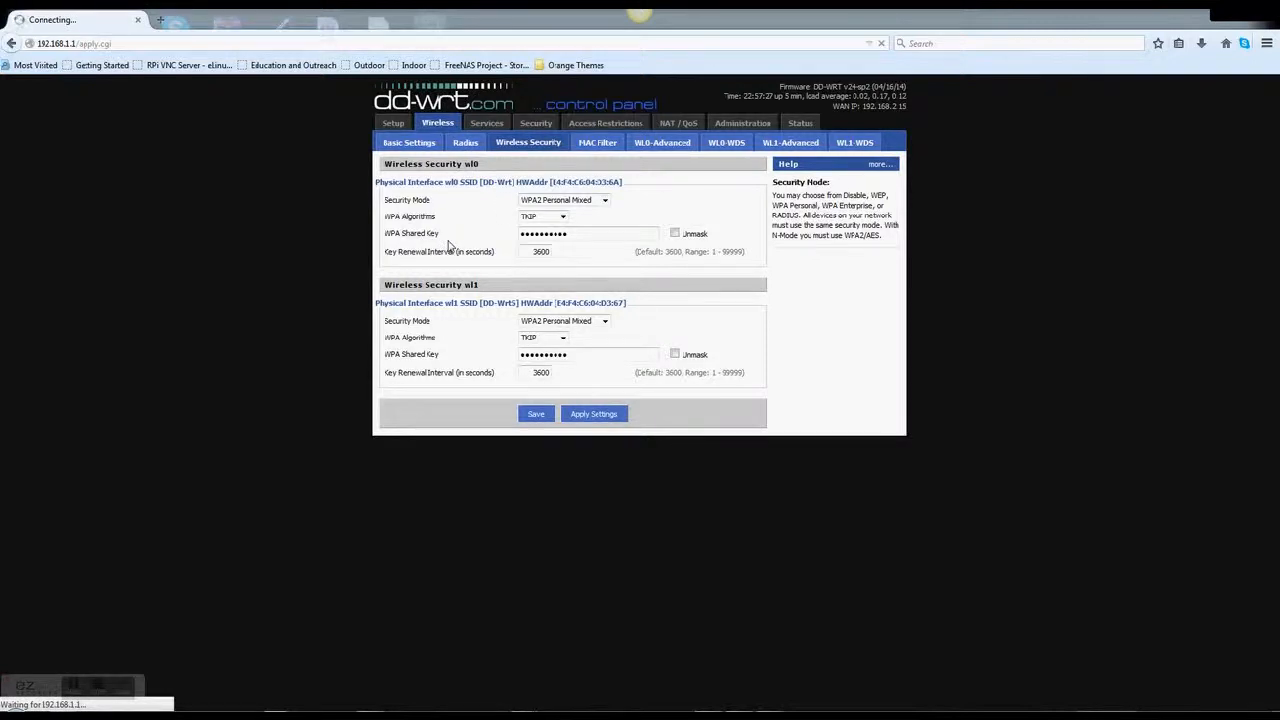
{"action": "left_click", "coordinate": [545, 200]}
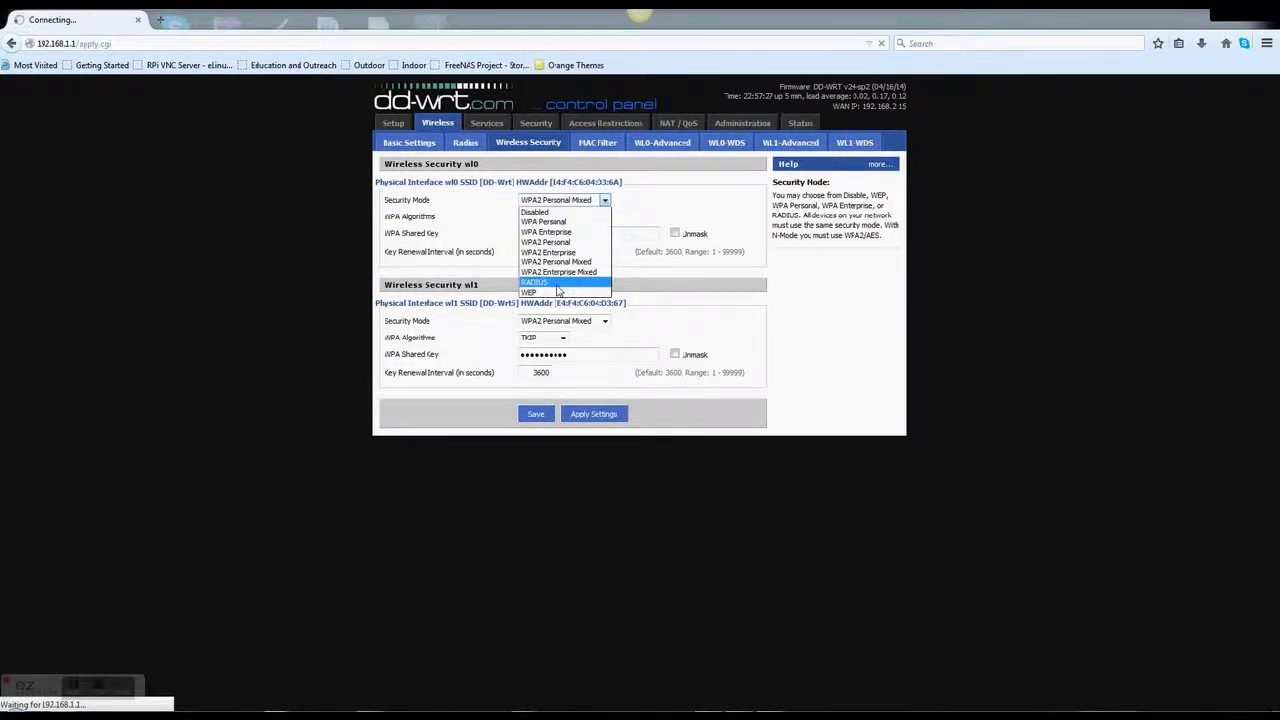
{"action": "left_click", "coordinate": [329, 263]}
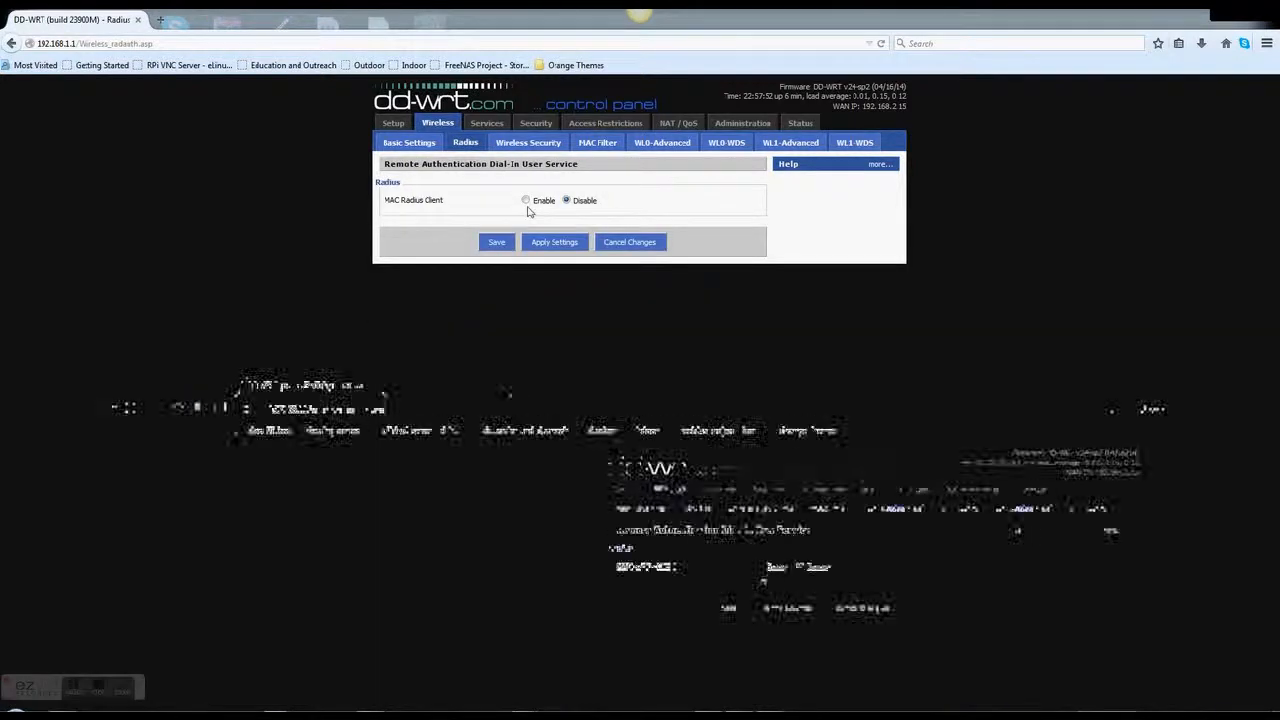
Enable the MAC Radius Client, leave MAC Format unchanged, and set Password Format to Shared Key
{"action": "left_click", "coordinate": [526, 201]}
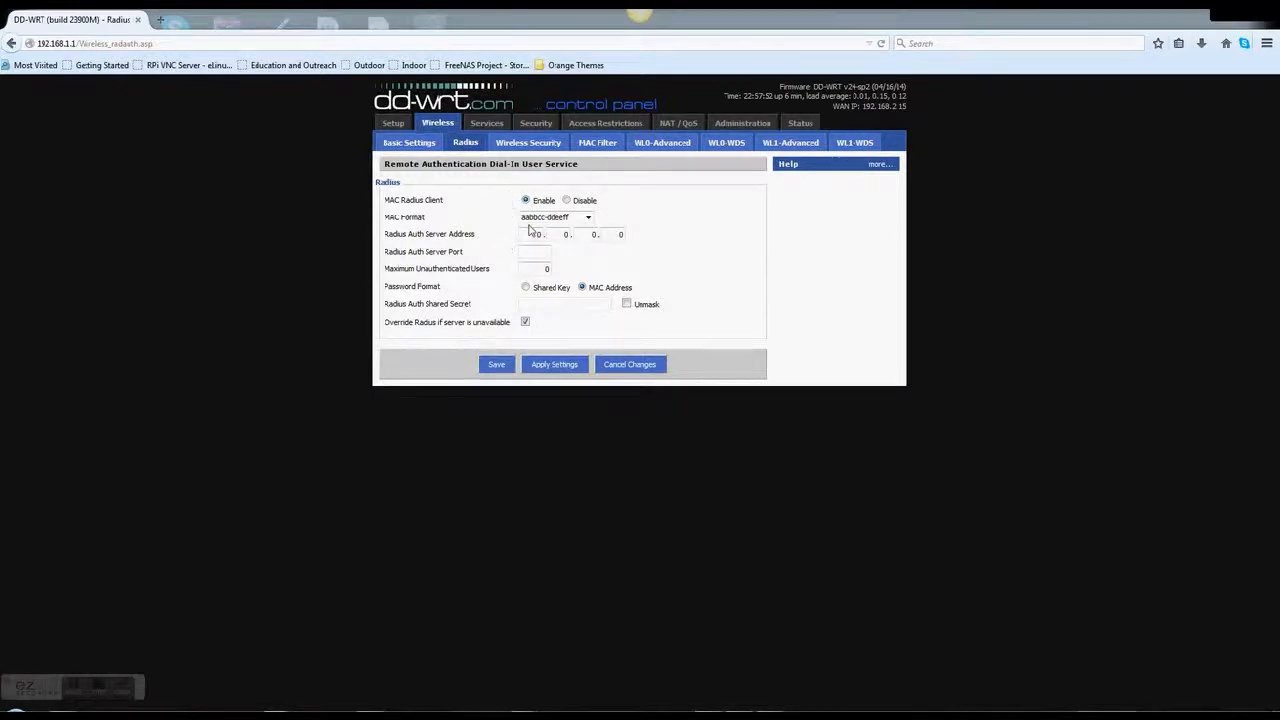
{"action": "left_click", "coordinate": [545, 217]}
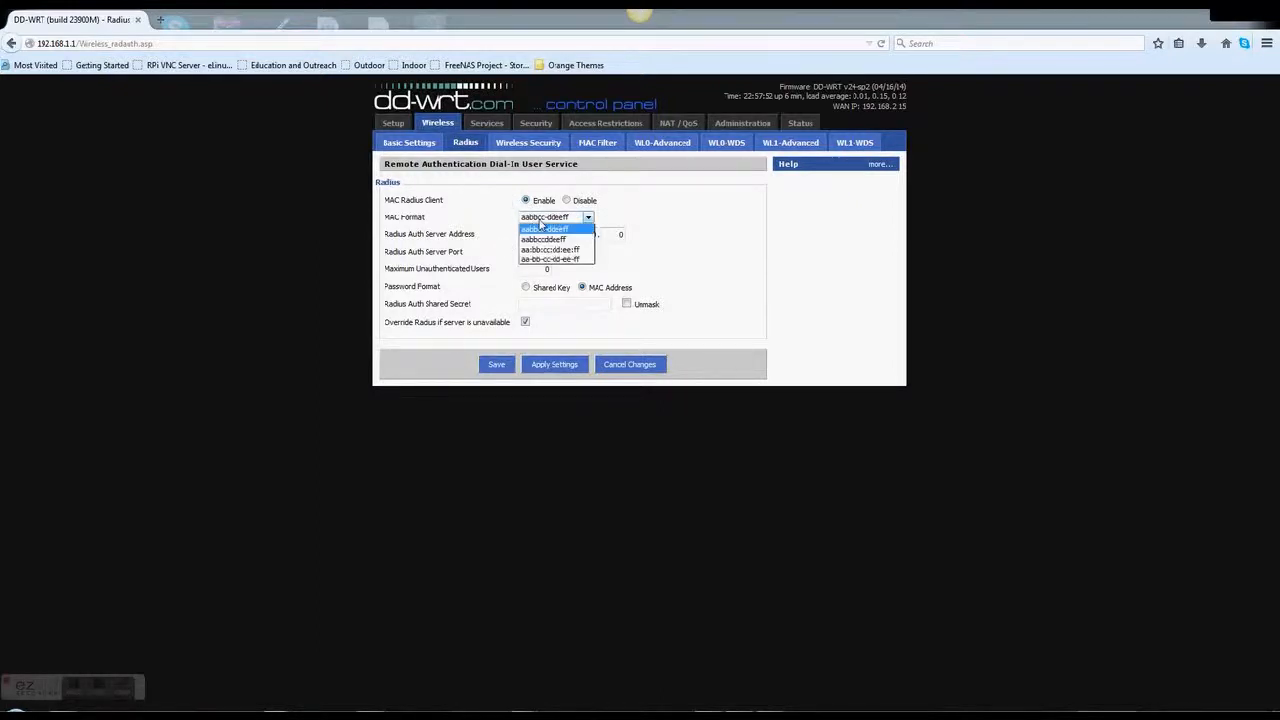
{"action": "left_click", "coordinate": [670, 222]}
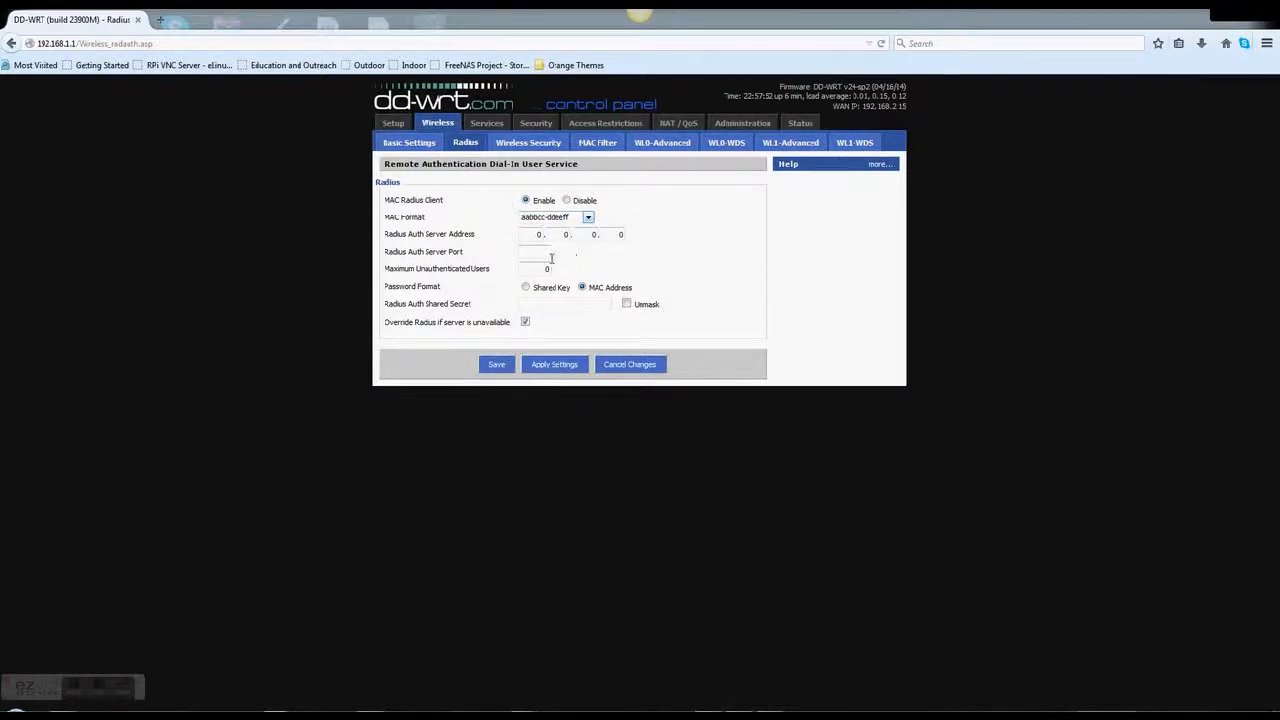
{"action": "left_click", "coordinate": [526, 287]}
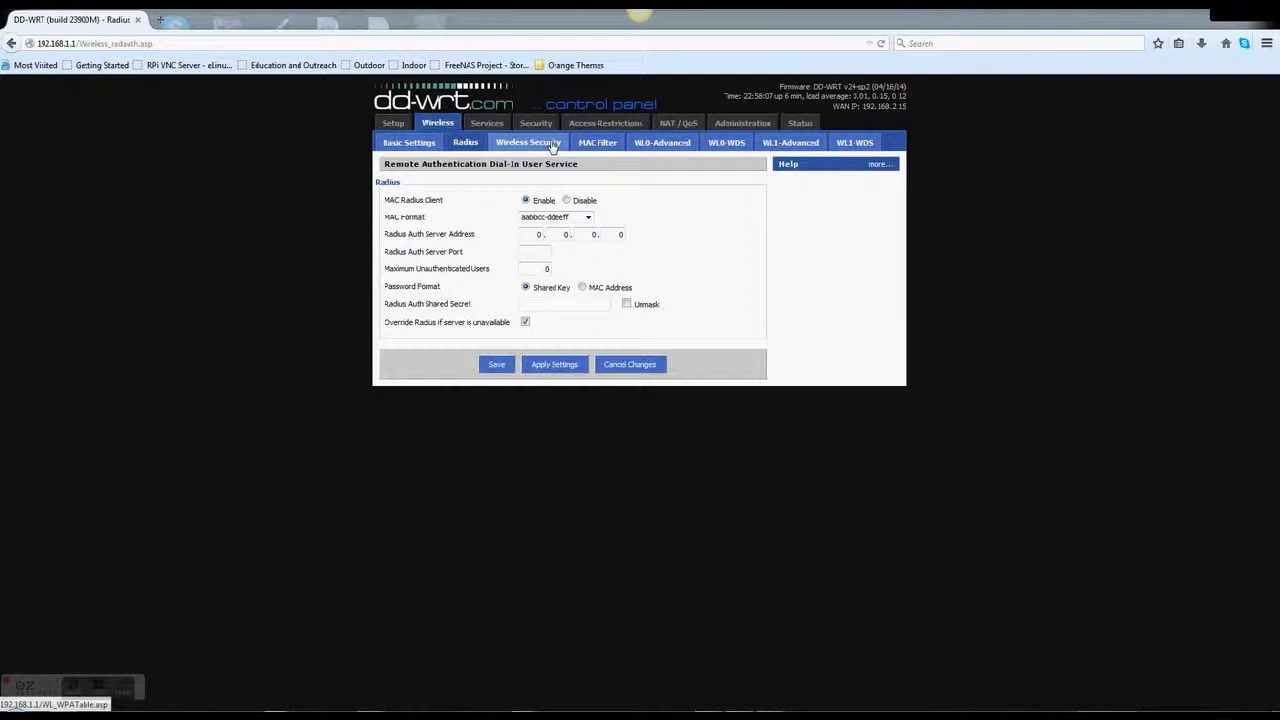
{"action": "left_click", "coordinate": [677, 146]}
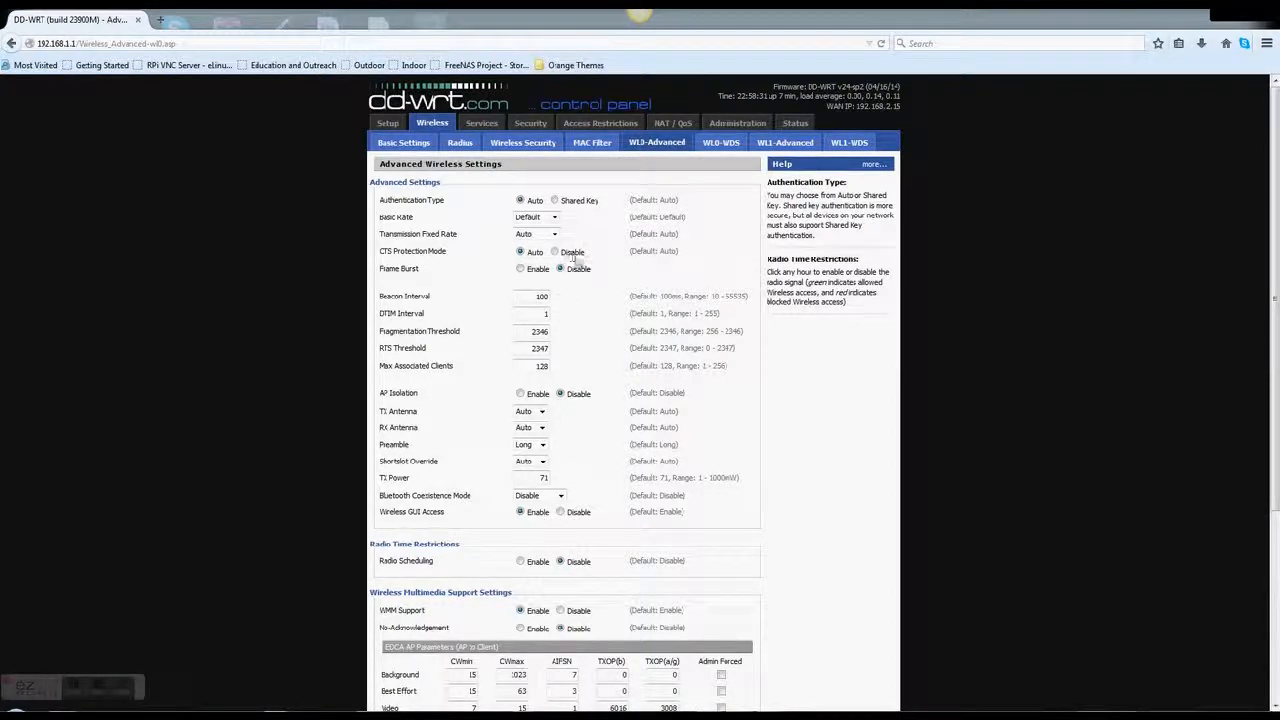
Check the wl0 TX Antenna options, keep Auto, and scroll through the advanced settings
{"action": "left_click", "coordinate": [542, 412]}
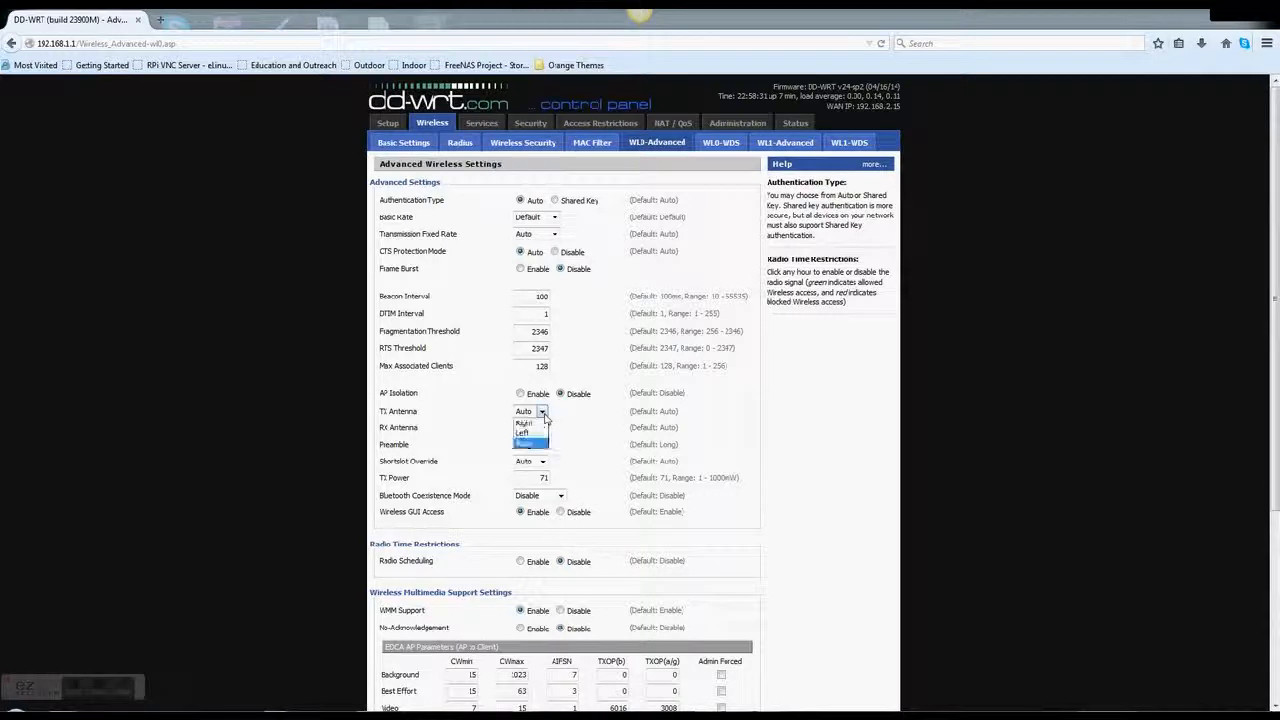
{"action": "left_click", "coordinate": [577, 427]}
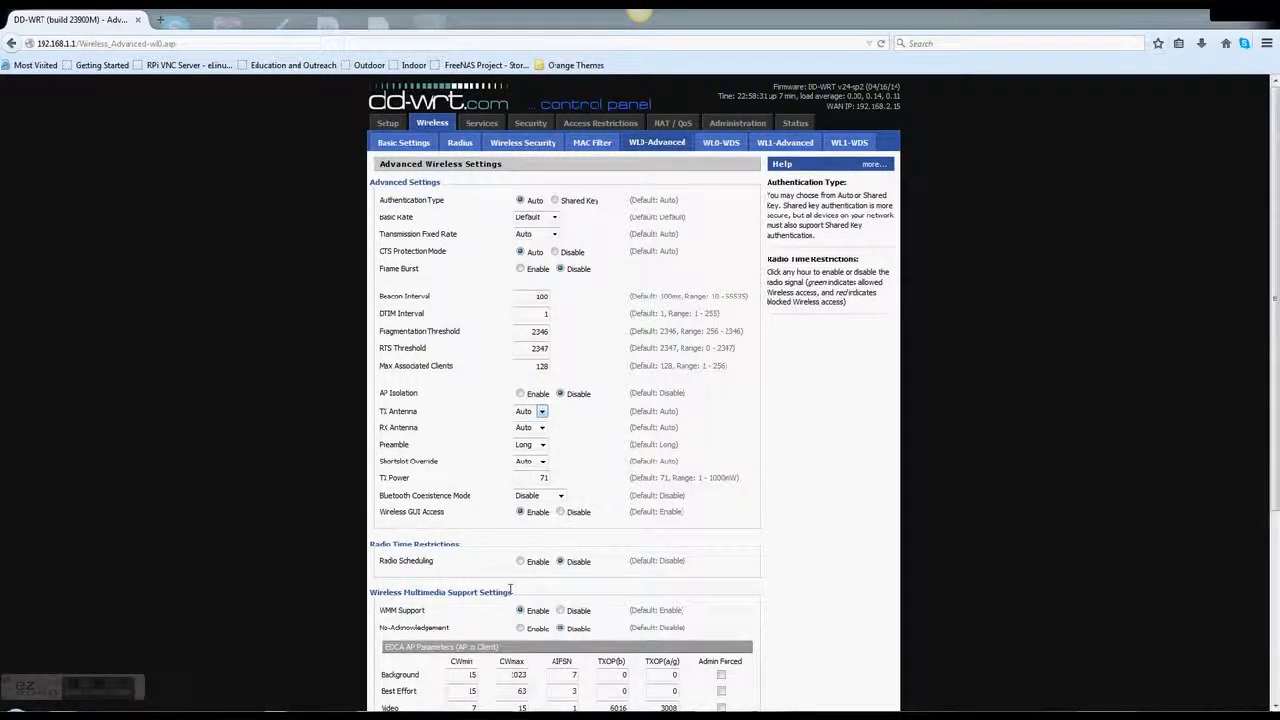
{"action": "mouse_move", "coordinate": [708, 715]}
{"action": "scroll", "coordinate": [776, 468], "scroll_direction": "down", "scroll_amount": 5}
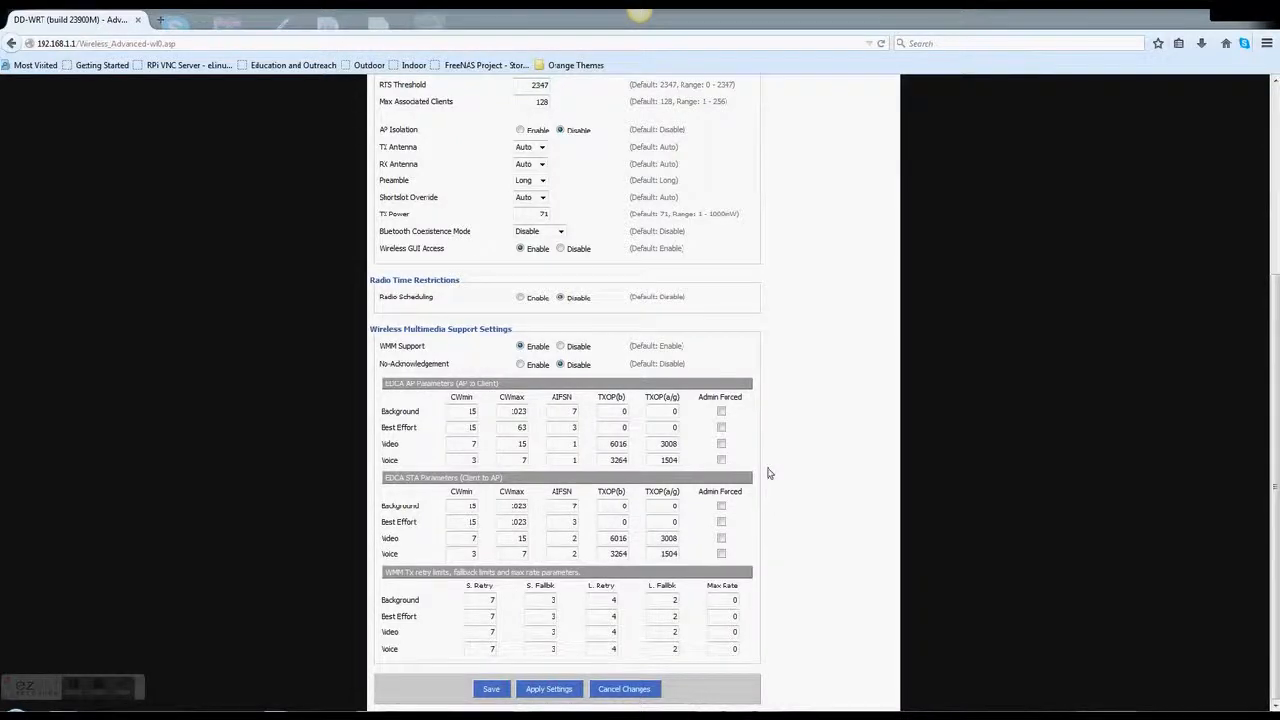
{"action": "scroll", "coordinate": [768, 473], "scroll_direction": "up", "scroll_amount": 5}
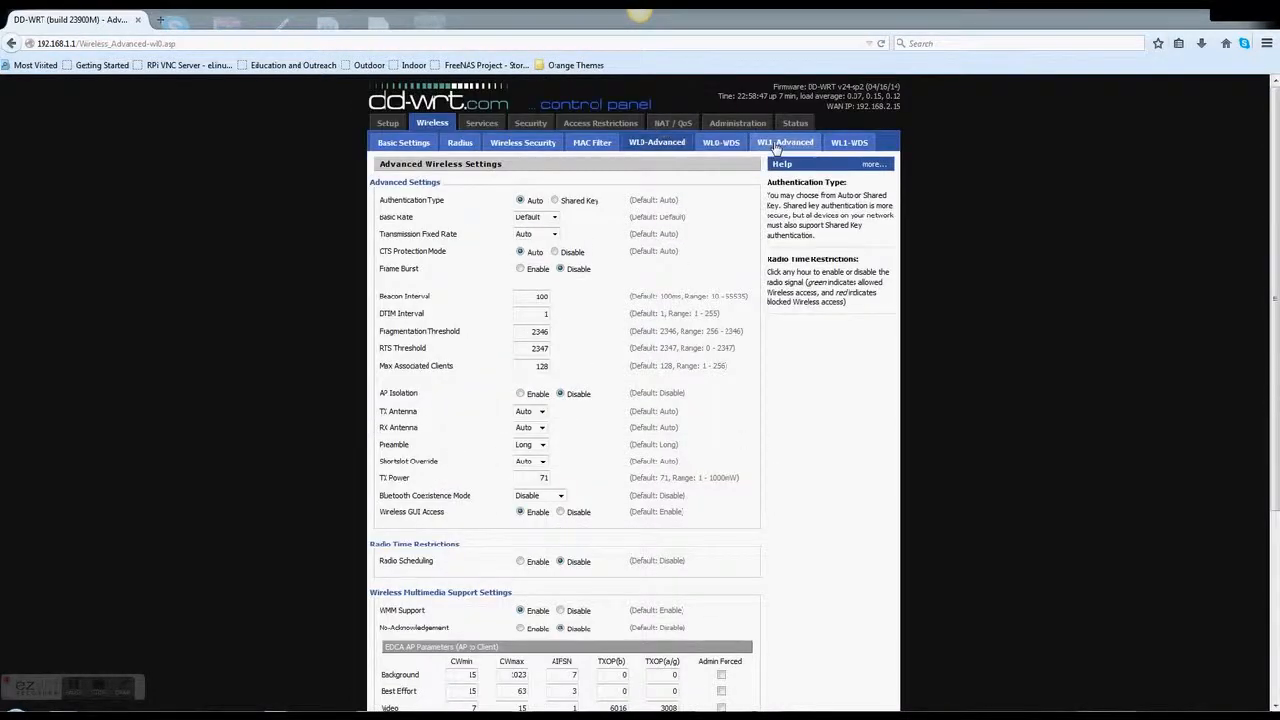
Review the wl1 Basic Rate and Transmission Fixed Rate lists, keeping Default and Auto
{"action": "left_click", "coordinate": [778, 146]}
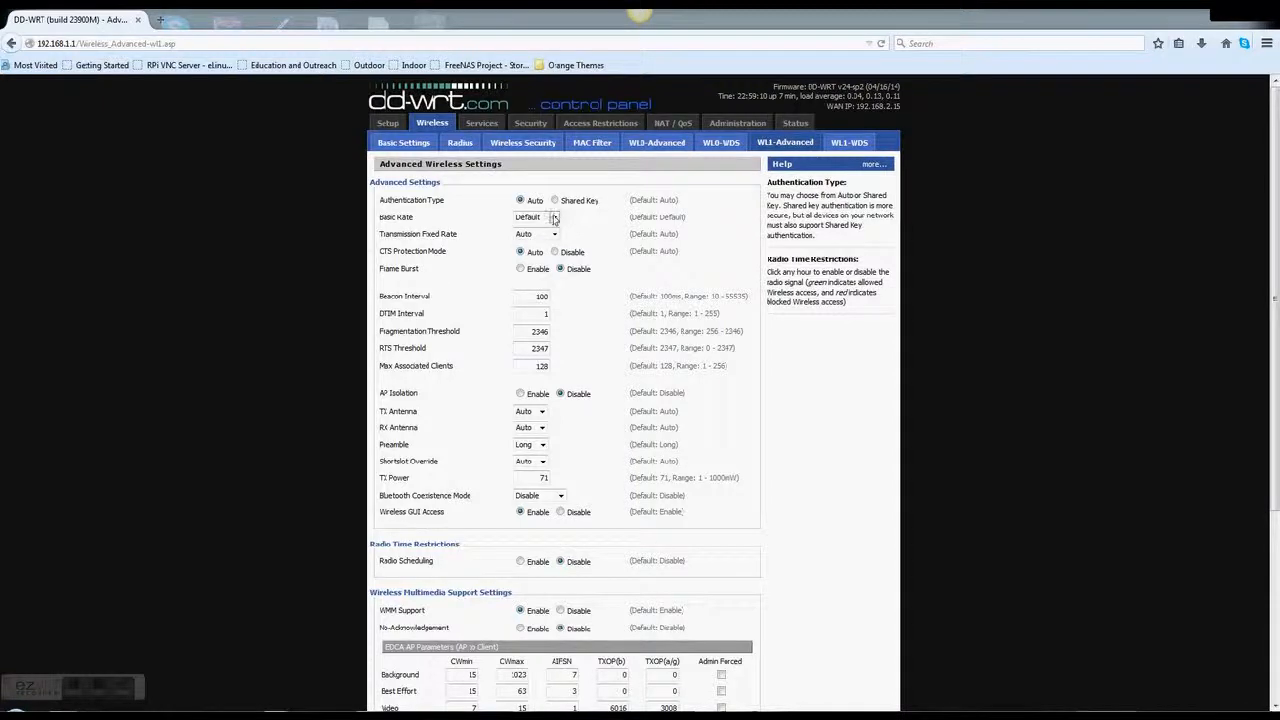
{"action": "left_click", "coordinate": [553, 217]}
{"action": "left_click", "coordinate": [590, 229]}
{"action": "left_click", "coordinate": [553, 234]}
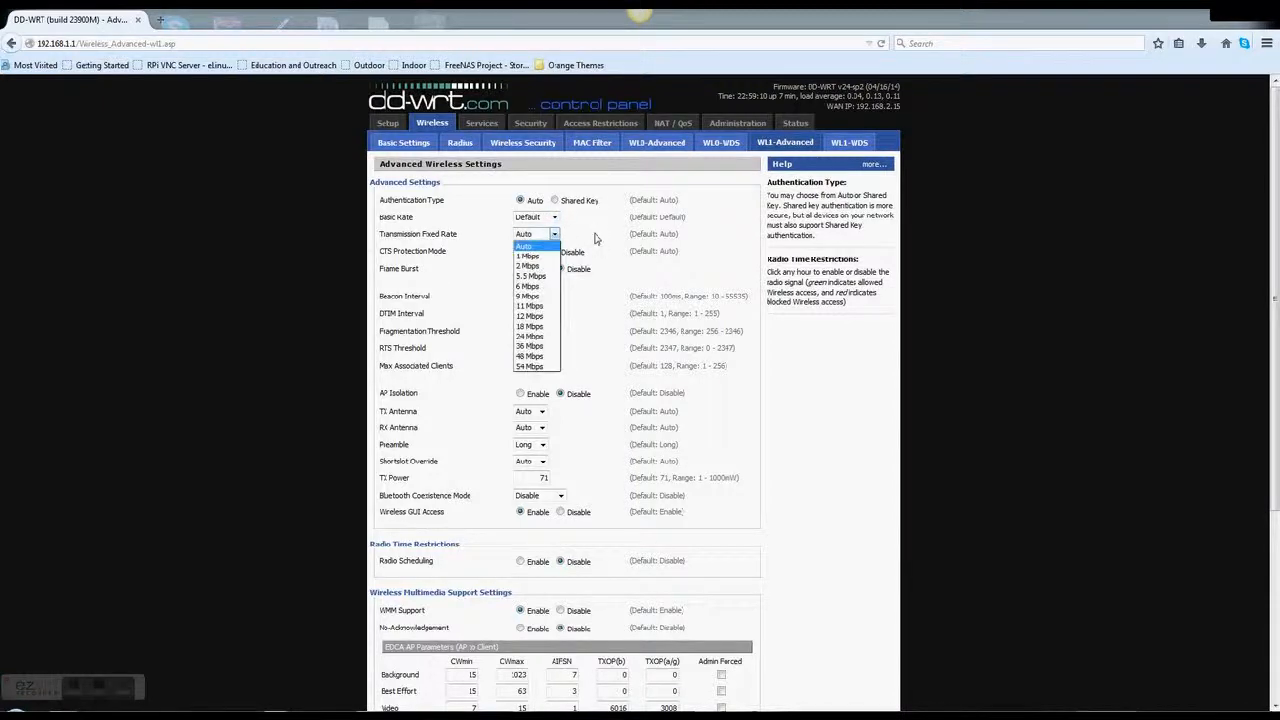
{"action": "left_click", "coordinate": [595, 238]}
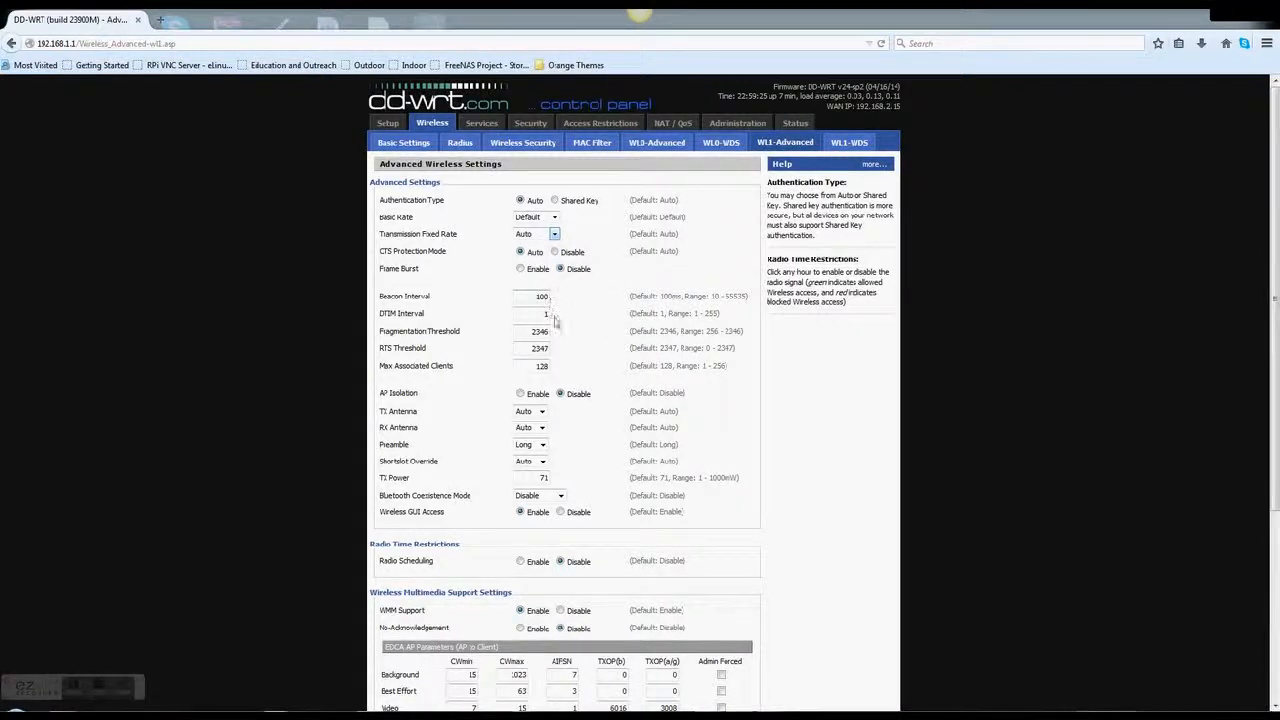
Review wl1 TX Antenna, Preamble and Shortslot Override, keeping Auto, Long and Auto
{"action": "left_click", "coordinate": [542, 411]}
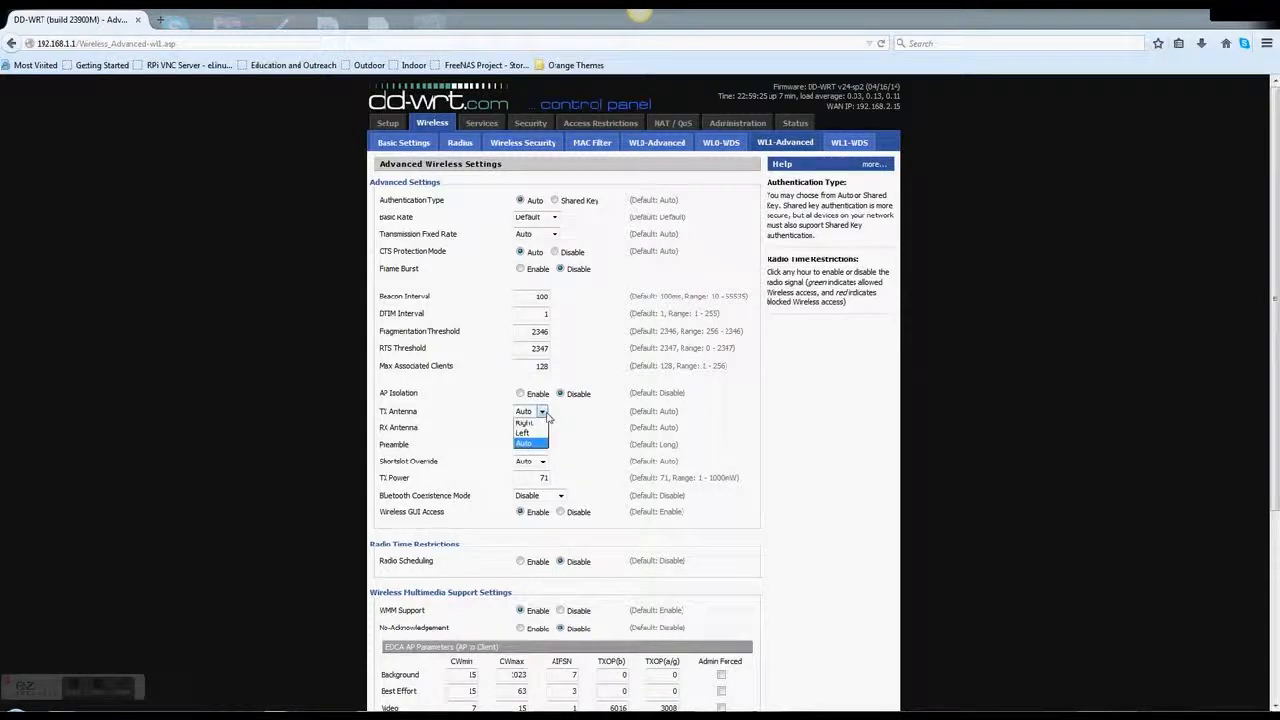
{"action": "left_click", "coordinate": [549, 428]}
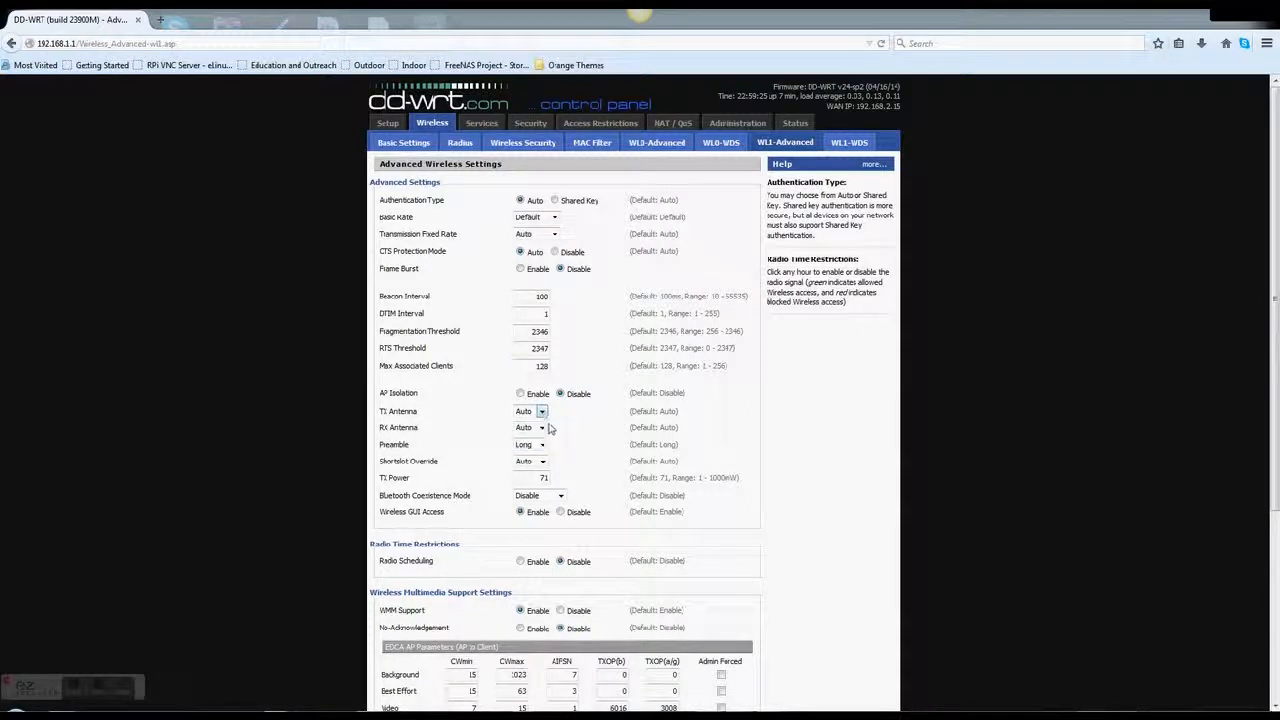
{"action": "left_click", "coordinate": [545, 447]}
{"action": "left_click", "coordinate": [564, 465]}
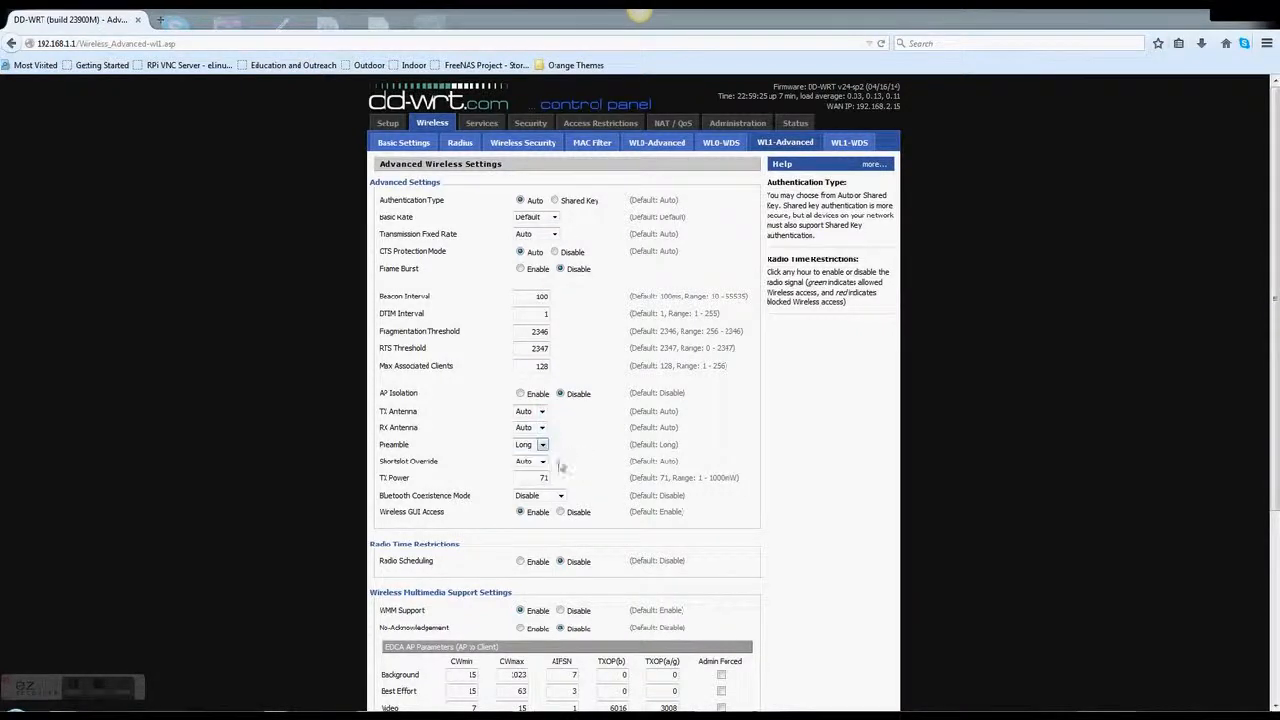
{"action": "left_click", "coordinate": [541, 465]}
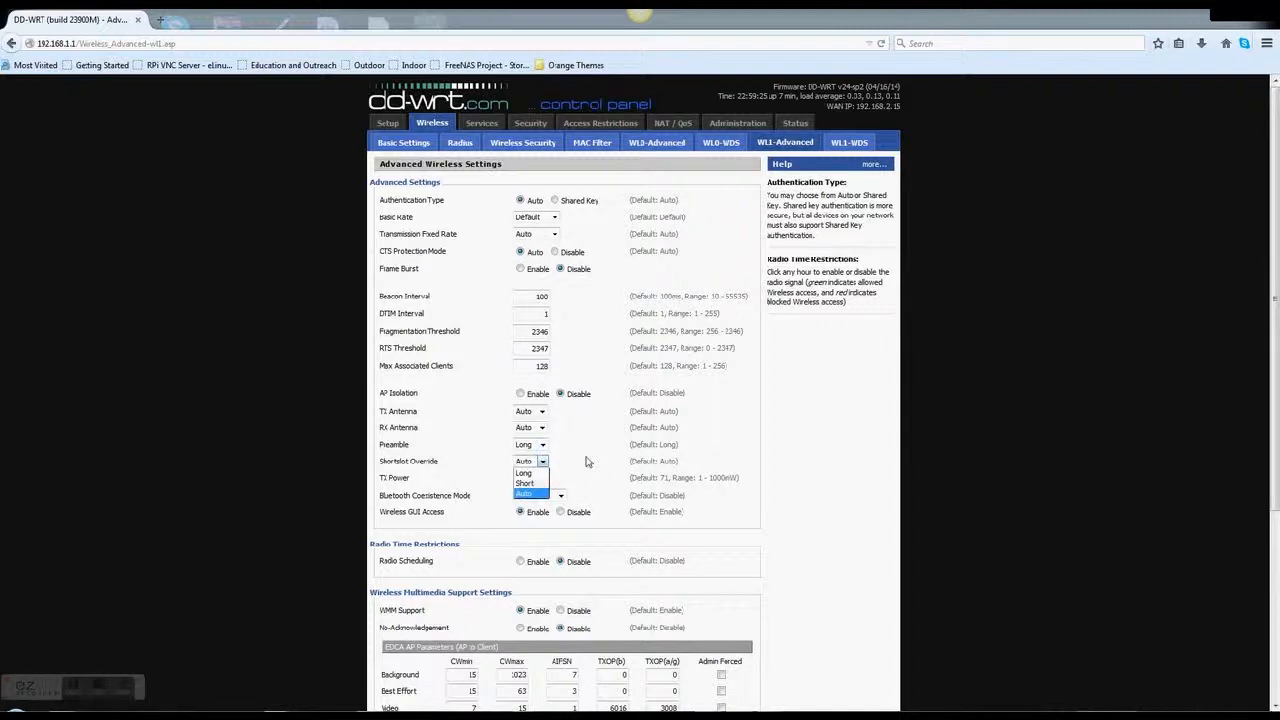
{"action": "left_click", "coordinate": [588, 461]}
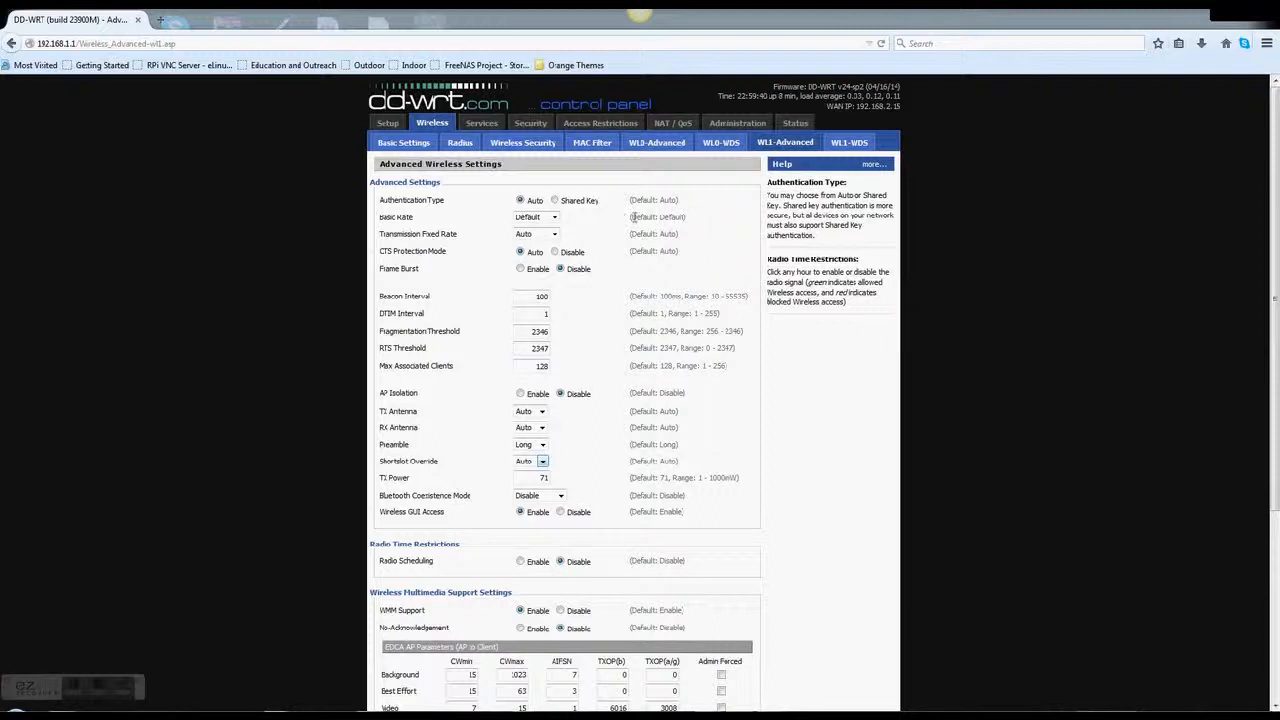
Recheck Basic Rate and Fixed Rate, leaving them at Default and Auto
{"action": "left_click", "coordinate": [554, 217]}
{"action": "left_click", "coordinate": [584, 231]}
{"action": "left_click", "coordinate": [554, 234]}
{"action": "left_click", "coordinate": [604, 323]}
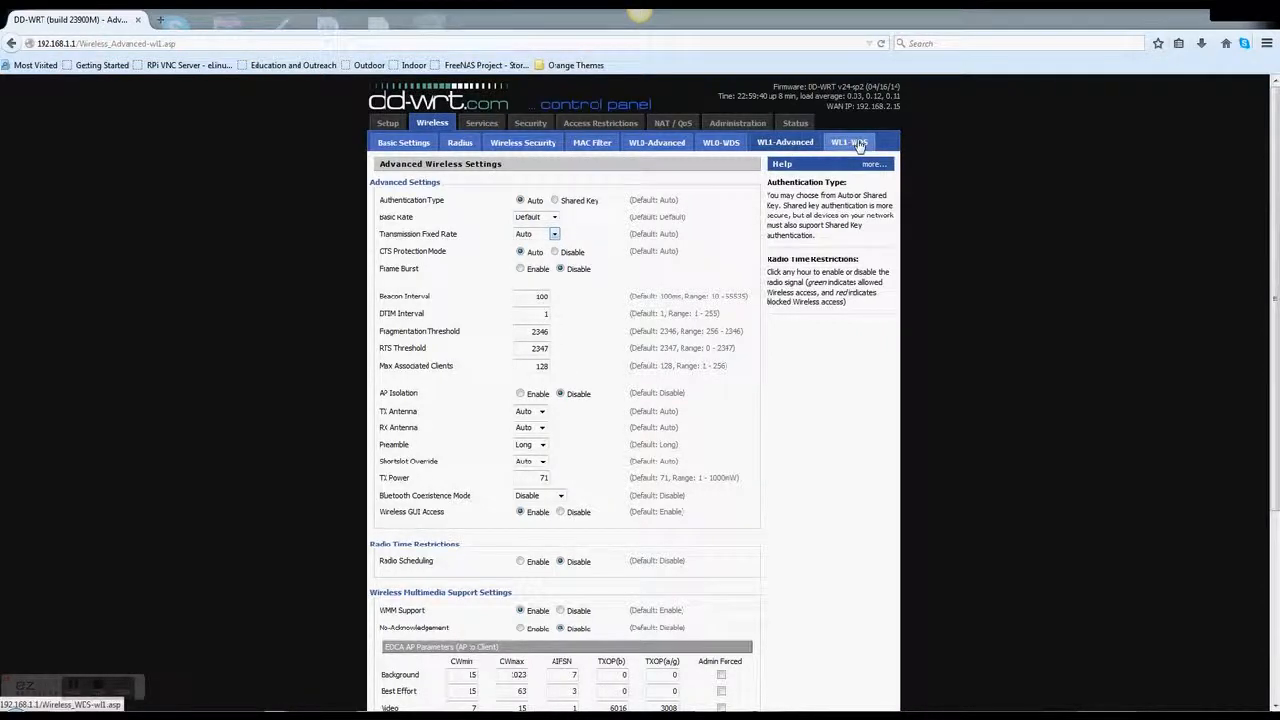
{"action": "left_click", "coordinate": [721, 142]}
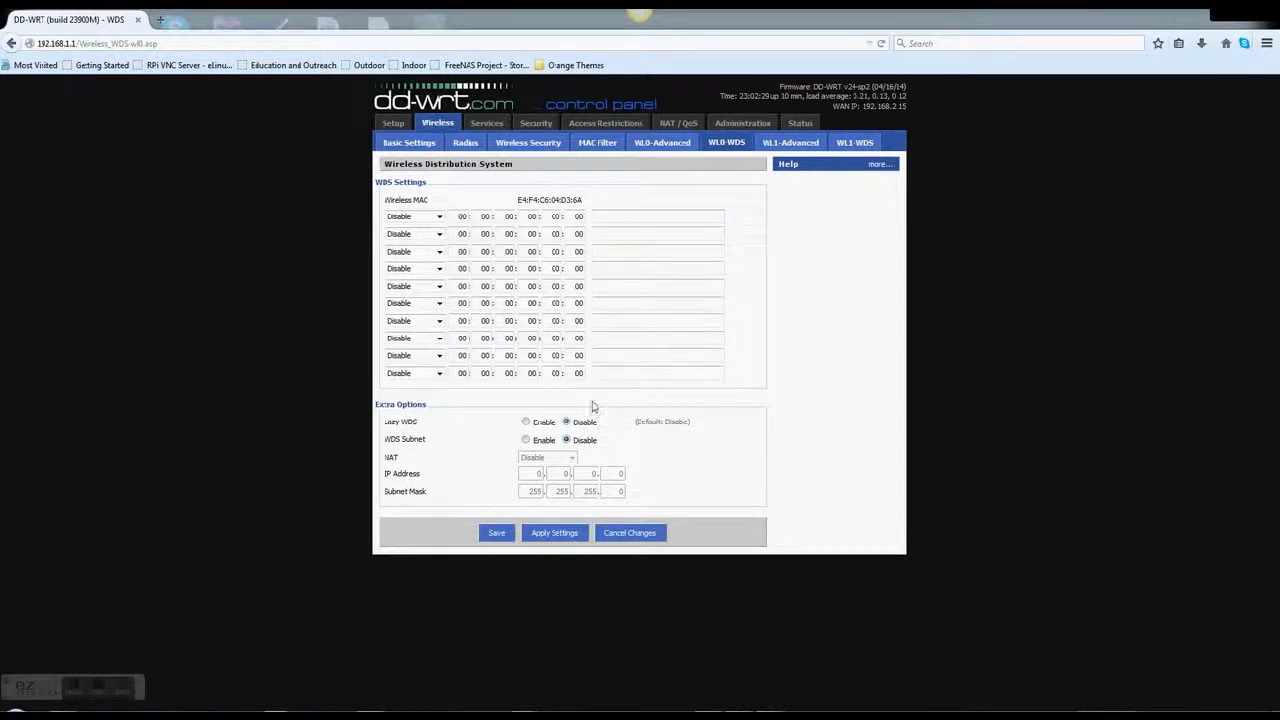
{"action": "left_click", "coordinate": [526, 422]}
{"action": "left_click", "coordinate": [568, 423]}
{"action": "left_click", "coordinate": [527, 441]}
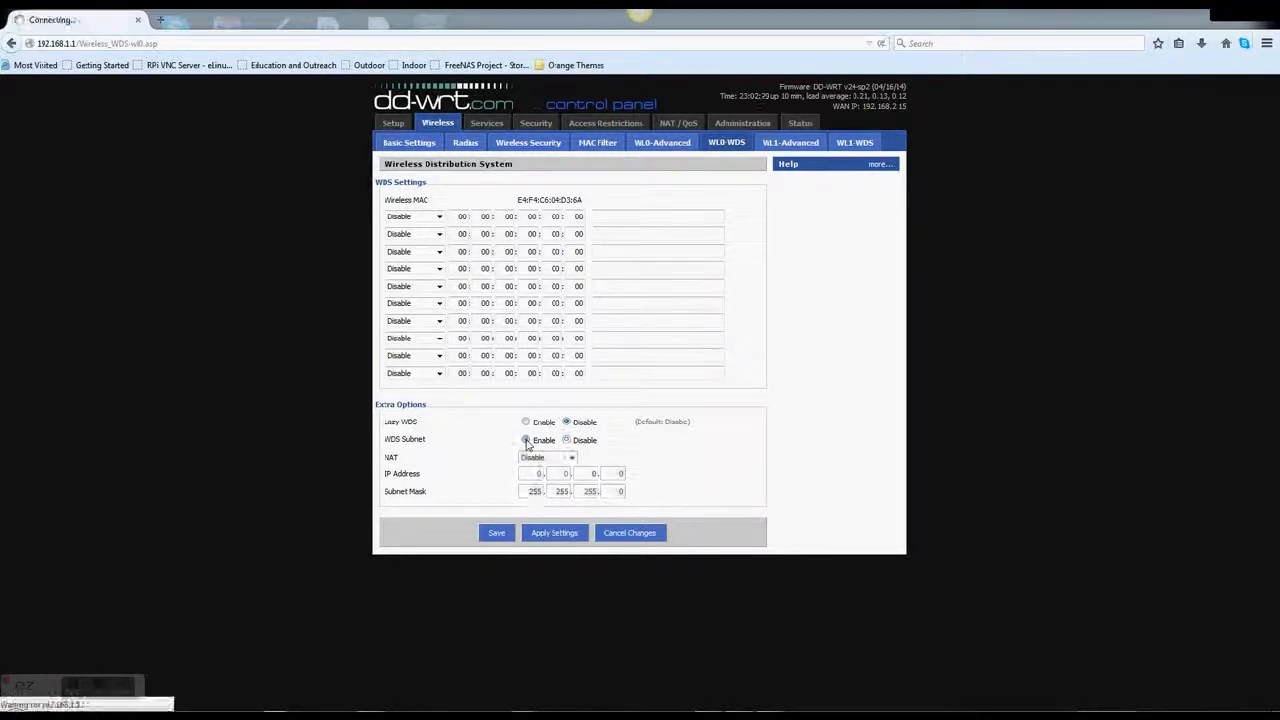
{"action": "left_click", "coordinate": [566, 441]}
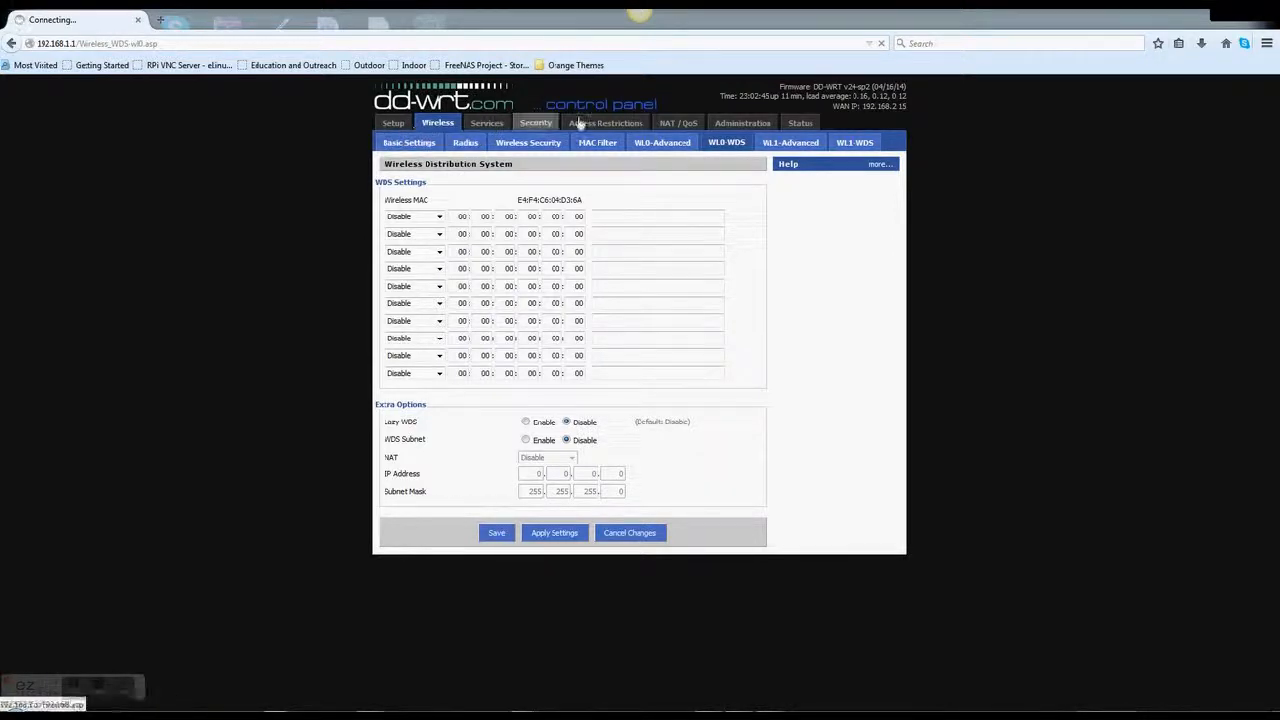
Change the Local IP Address in Basic Setup to 10.0.0.1
{"action": "left_click", "coordinate": [400, 124]}
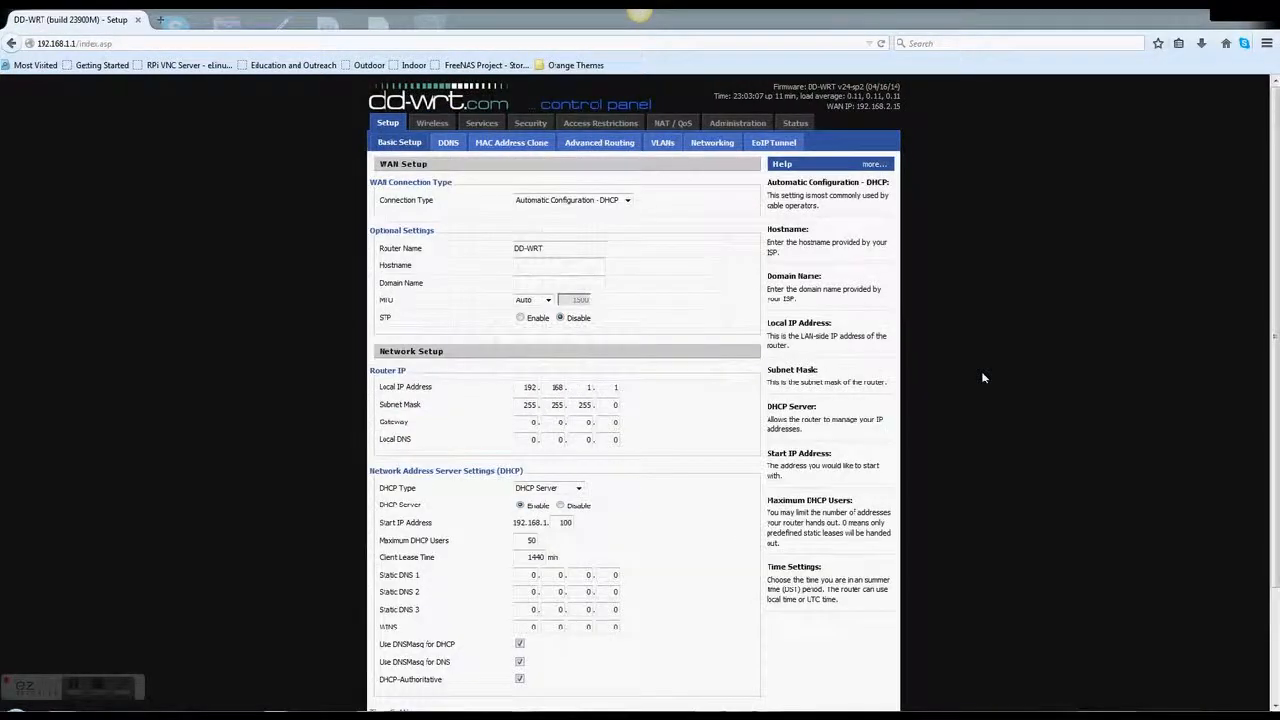
{"action": "double_click", "coordinate": [527, 387]}
{"action": "type", "text": "10"}
{"action": "key", "text": "Tab"}
{"action": "type", "text": "0"}
{"action": "key", "text": "Tab"}
{"action": "type", "text": "0"}
{"action": "key", "text": "Tab"}
{"action": "type", "text": "1"}
Apply the new IP settings and try loading the DDNS page
{"action": "scroll", "coordinate": [630, 509], "scroll_direction": "down", "scroll_amount": 2}
{"action": "left_click", "coordinate": [566, 687]}
{"action": "left_click", "coordinate": [449, 143]}
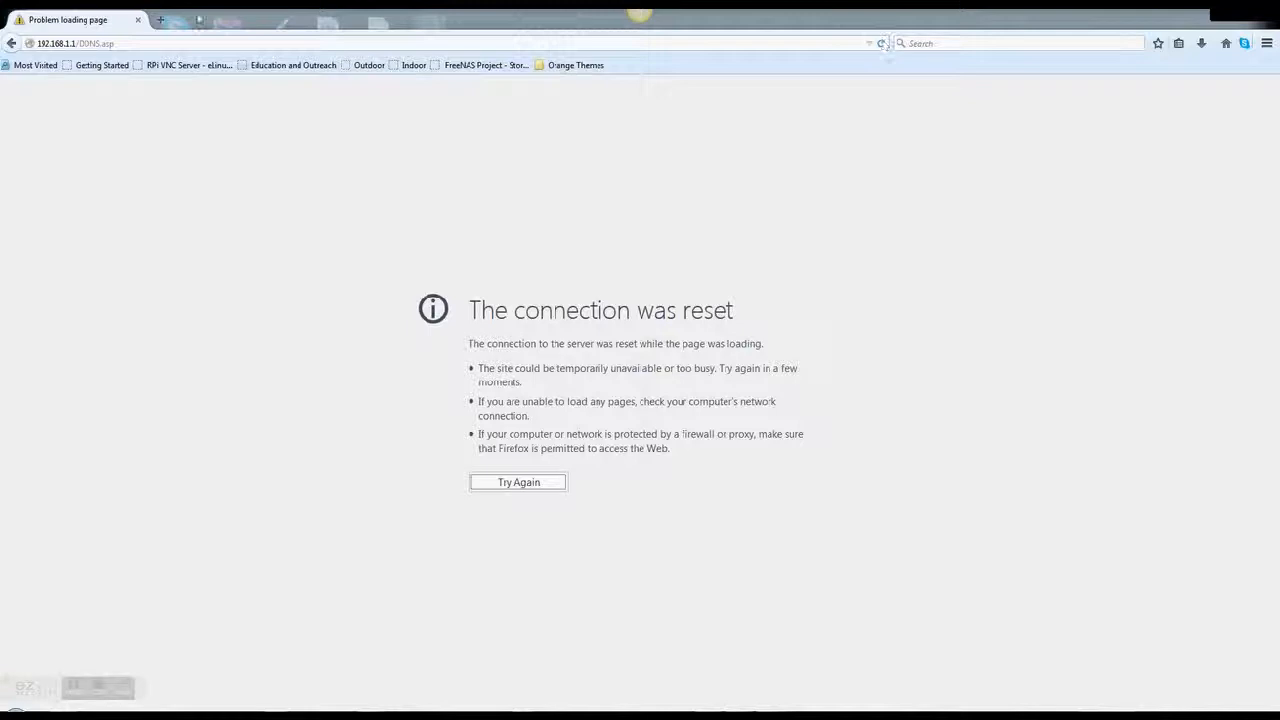
Change the DDNS page URL to 10.0.0.1/DDNS.asp and load it
{"action": "left_click", "coordinate": [70, 45]}
{"action": "left_click", "coordinate": [66, 45]}
{"action": "key", "text": "BackSpace"}
{"action": "type", "text": "0"}
{"action": "key", "text": "Left"}
{"action": "key", "text": "Left"}
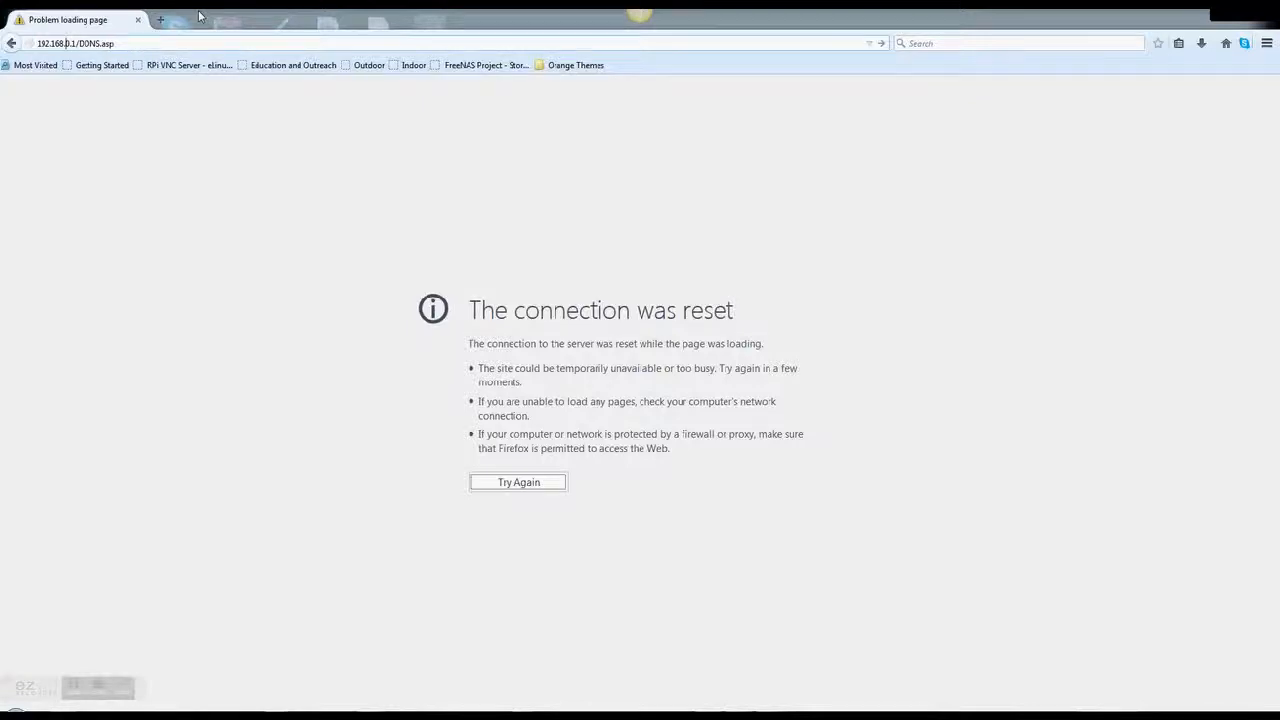
{"action": "key", "text": "BackSpace"}
{"action": "key", "text": "BackSpace"}
{"action": "key", "text": "BackSpace"}
{"action": "key", "text": "BackSpace"}
{"action": "key", "text": "BackSpace"}
{"action": "key", "text": "BackSpace"}
{"action": "type", "text": "0.0."}
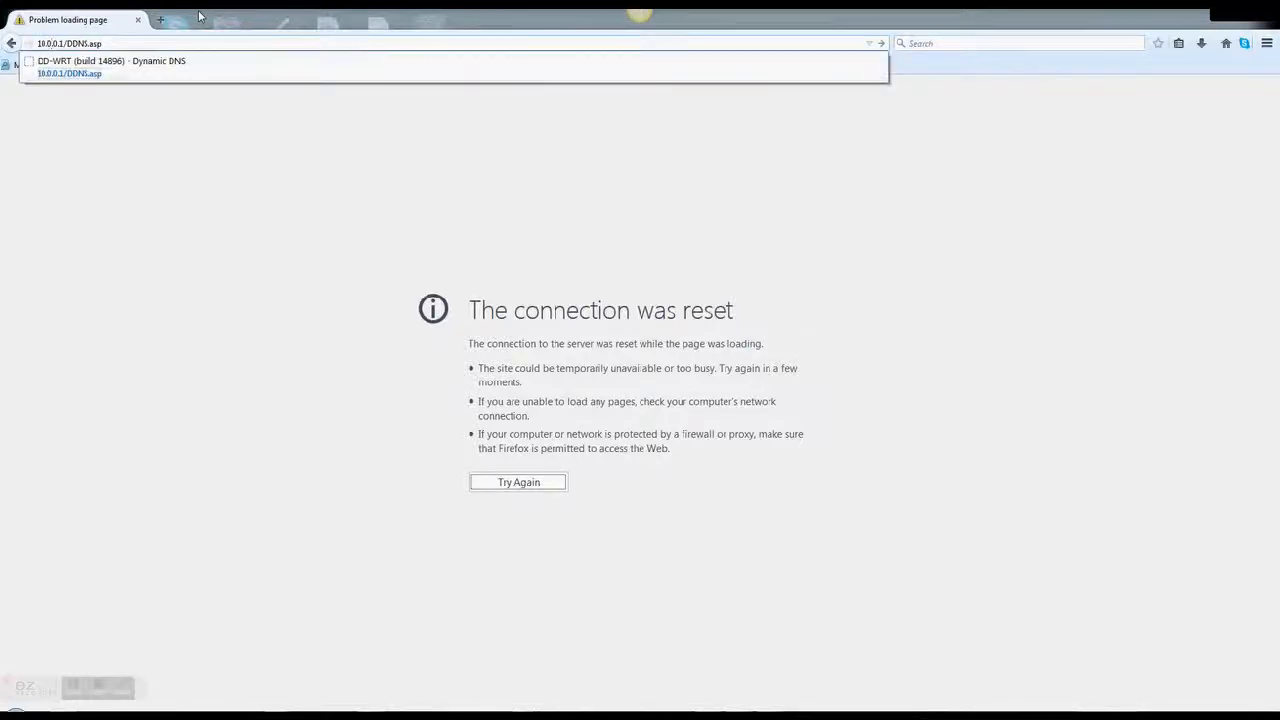
{"action": "key", "text": "Return"}
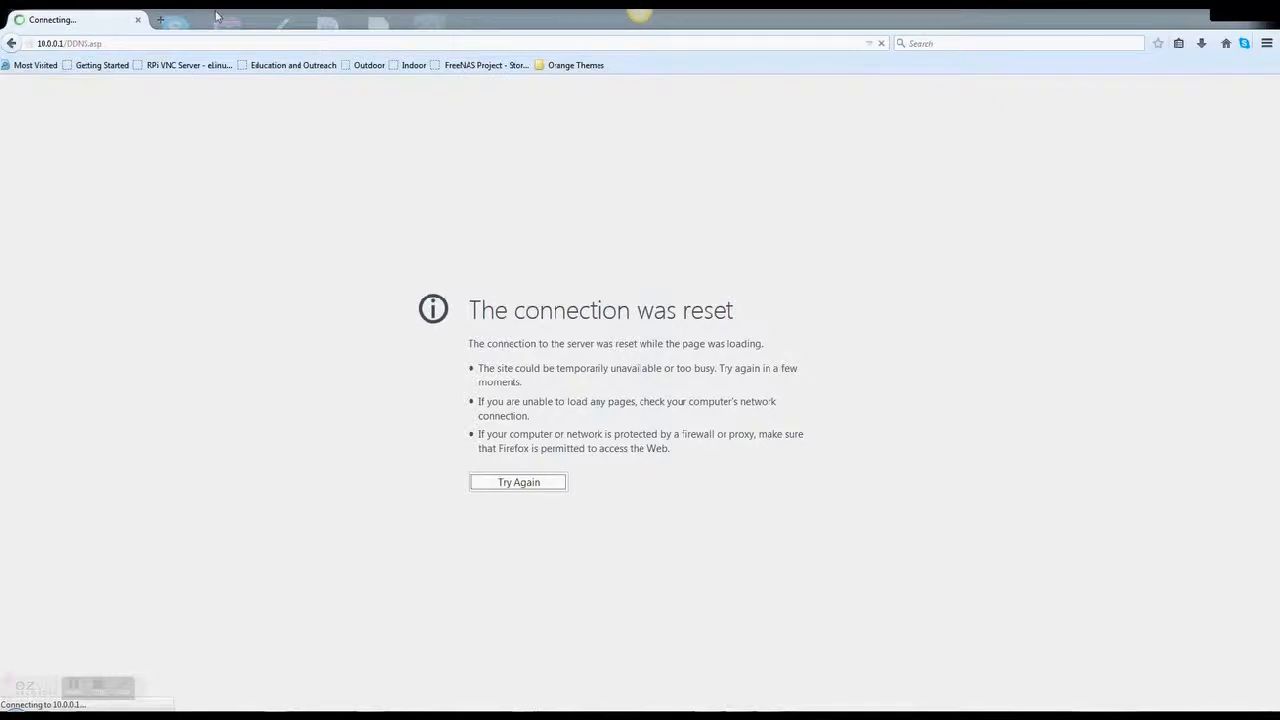
Trim the URL to 10.0.0.1 to load the router's home page
{"action": "left_click", "coordinate": [114, 43]}
{"action": "left_click", "coordinate": [116, 44]}
{"action": "key", "text": "BackSpace"}
{"action": "key", "text": "BackSpace"}
{"action": "key", "text": "BackSpace"}
{"action": "key", "text": "BackSpace"}
{"action": "key", "text": "BackSpace"}
{"action": "key", "text": "BackSpace"}
{"action": "key", "text": "BackSpace"}
{"action": "key", "text": "BackSpace"}
{"action": "key", "text": "BackSpace"}
{"action": "key", "text": "Return"}
Restore the Command Prompt and rerun ipconfig to check the adapter addresses
{"action": "left_click", "coordinate": [680, 715]}
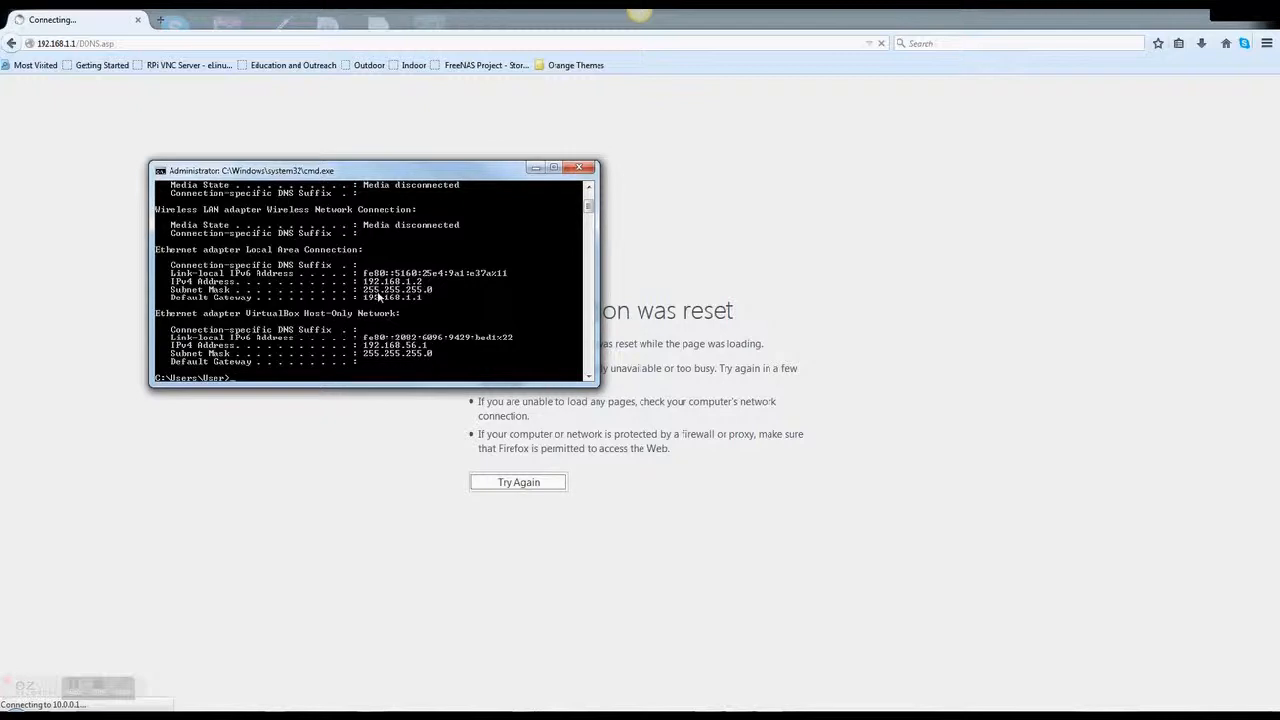
{"action": "key", "text": "Up"}
{"action": "key", "text": "Return"}
{"action": "key", "text": "Up"}
{"action": "key", "text": "Return"}
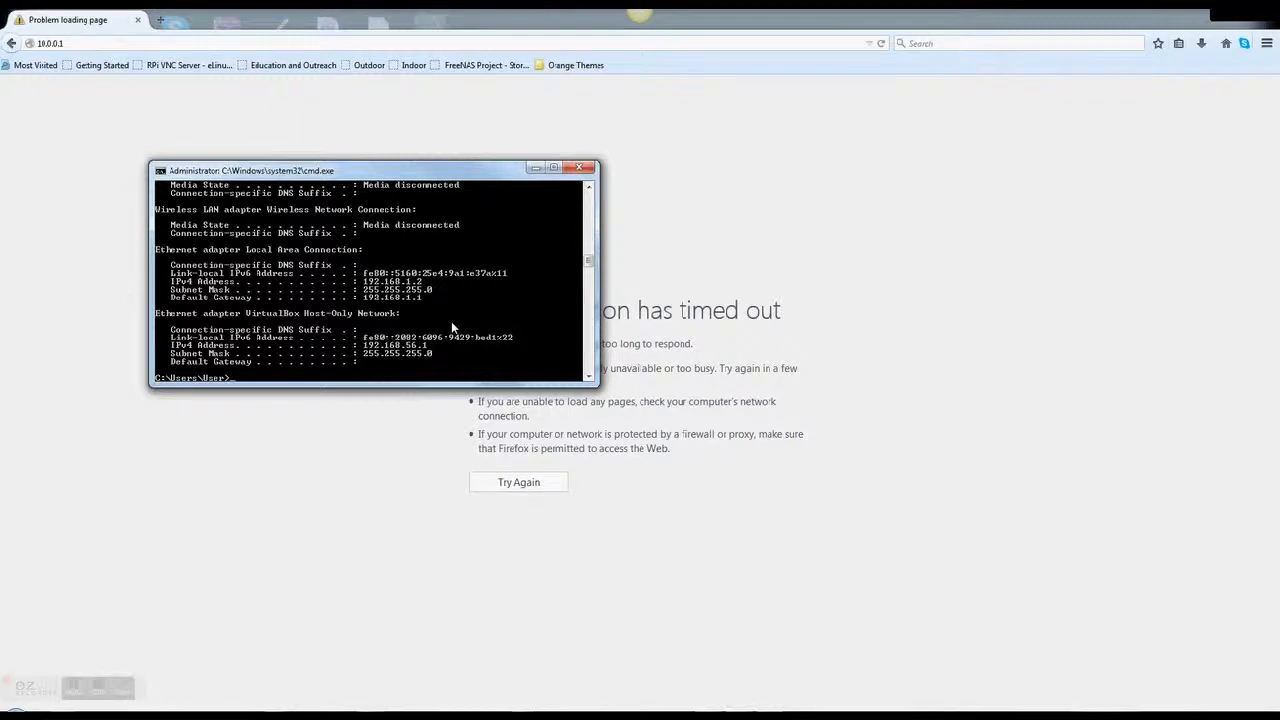
Flush the DNS cache with ipconfig /flushdns, then run ipconfig again
{"action": "type", "text": "ipconfig /flushdns"}
{"action": "key", "text": "Return"}
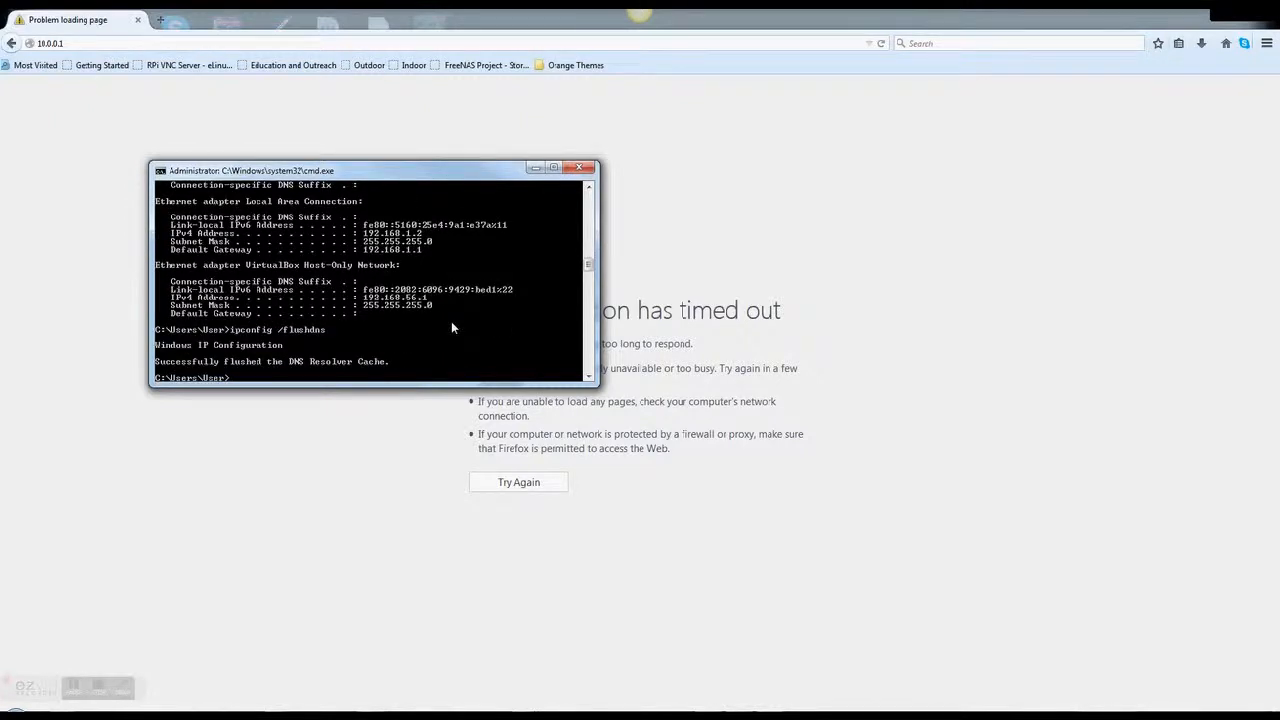
{"action": "type", "text": "ipconfig"}
{"action": "key", "text": "Return"}
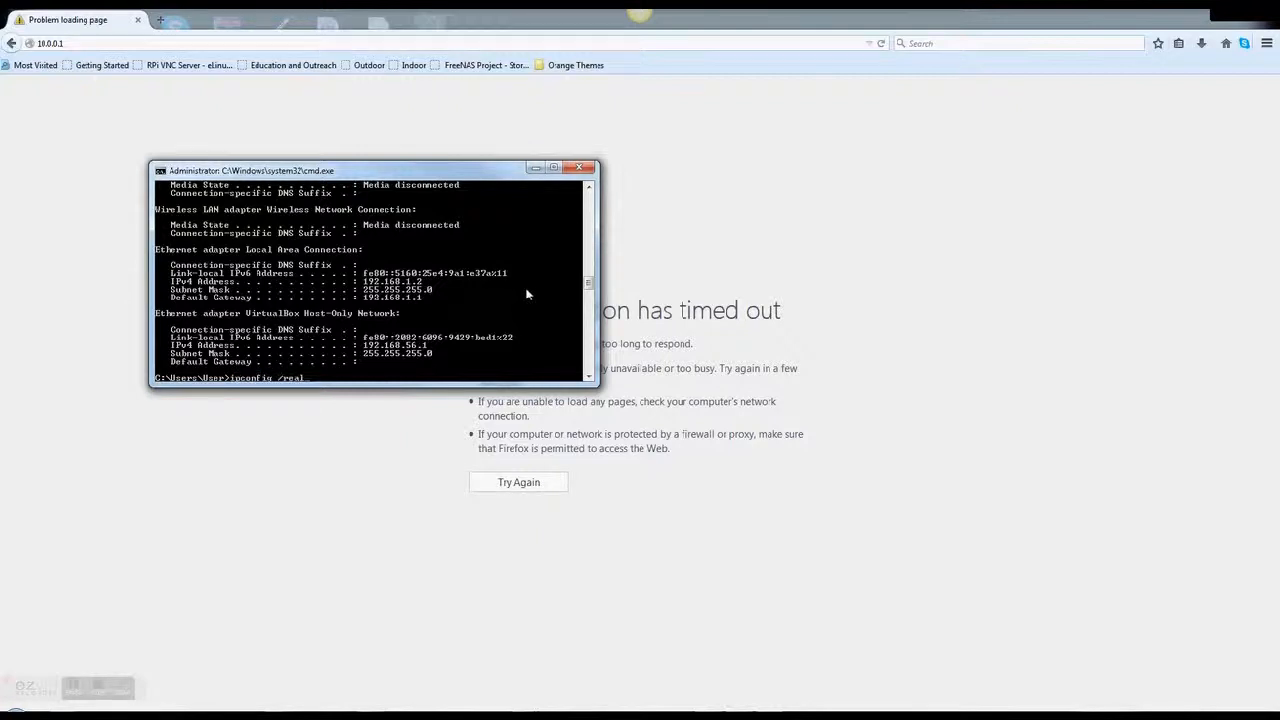
Attempt ipconfig /release all, which fails, and minimize the console
{"action": "type", "text": "ease all"}
{"action": "key", "text": "Return"}
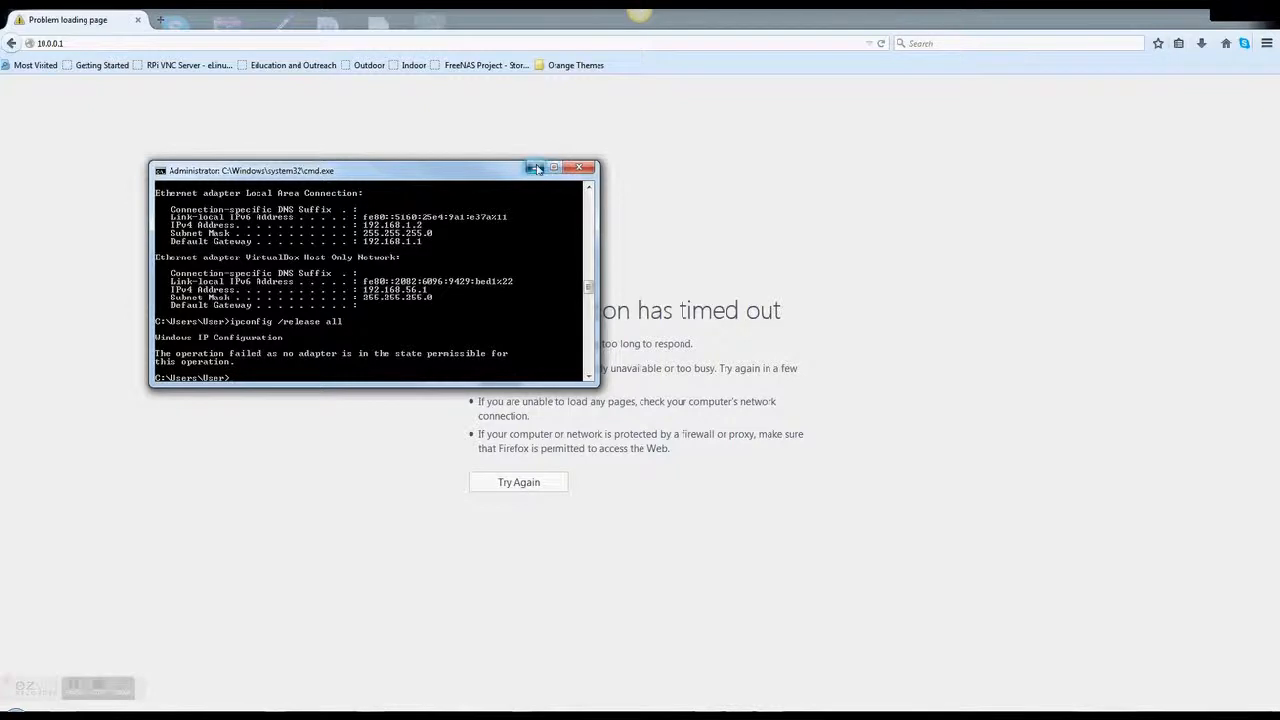
{"action": "left_click", "coordinate": [578, 167]}
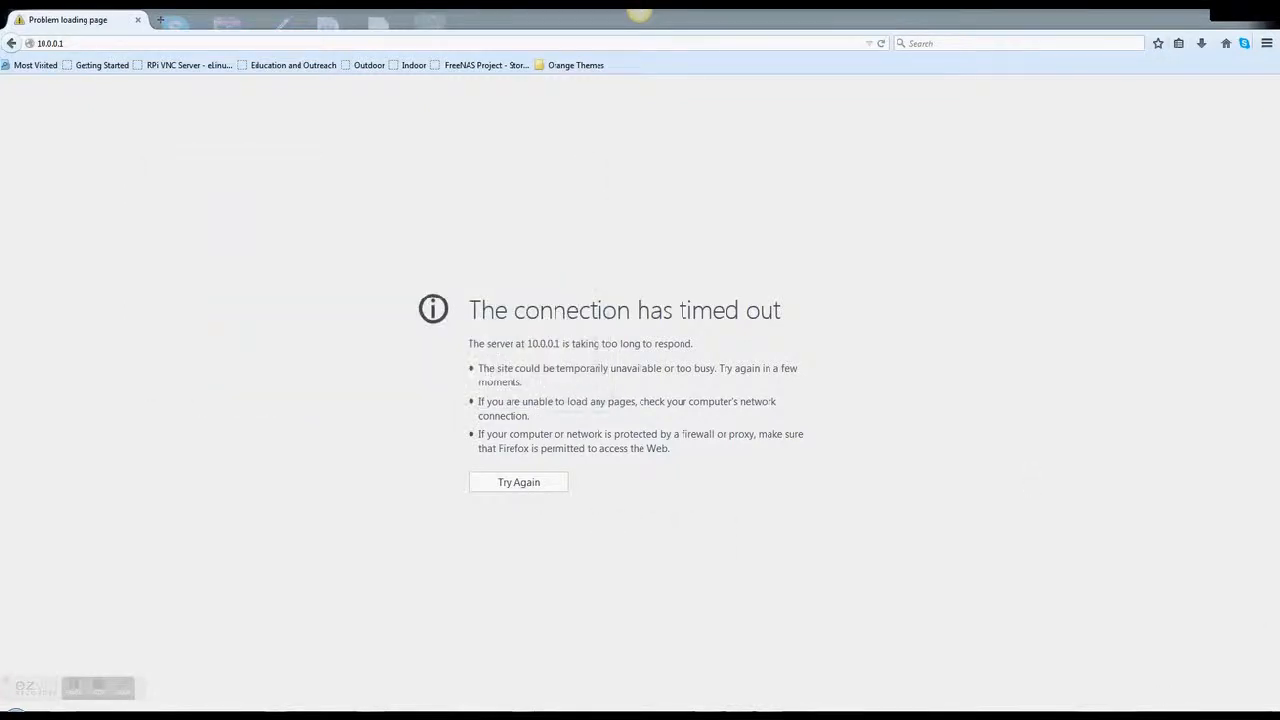
Via Network and Sharing Center's adapter settings, disable then re-enable Local Area Connection, and close
{"action": "left_click", "coordinate": [1199, 716]}
{"action": "left_click", "coordinate": [1200, 693]}
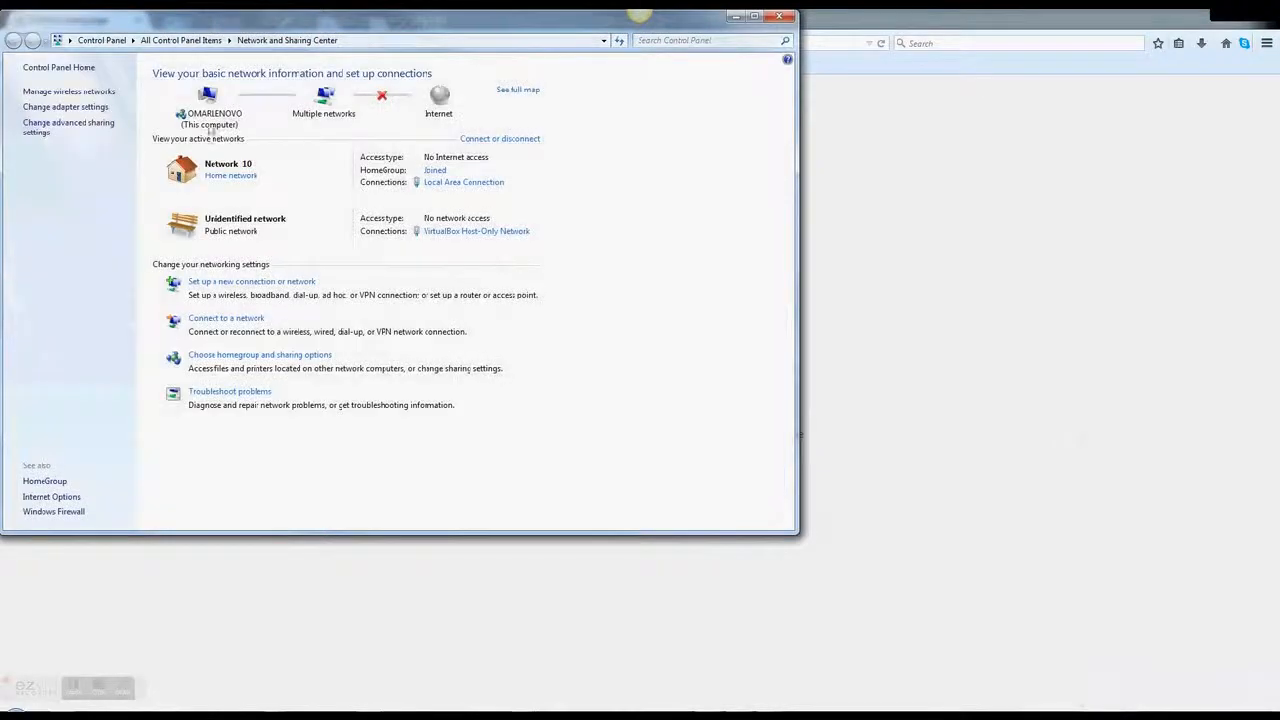
{"action": "left_click", "coordinate": [82, 107]}
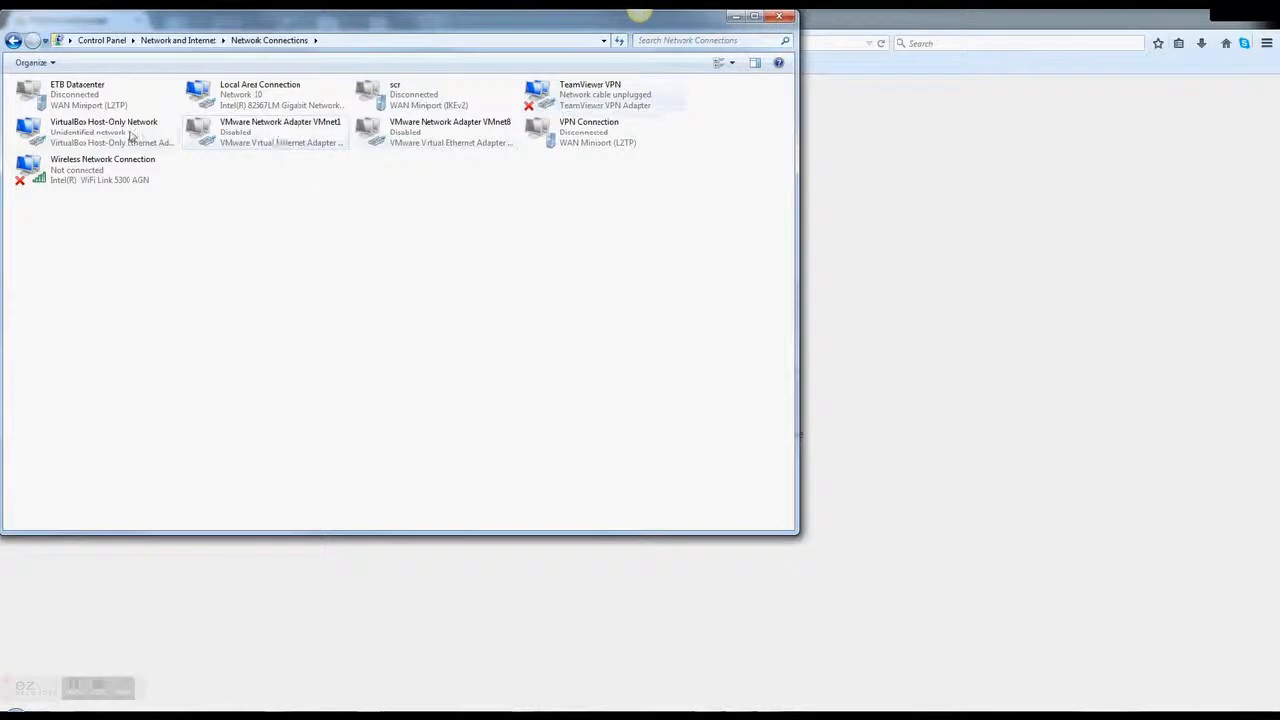
{"action": "left_click", "coordinate": [251, 99]}
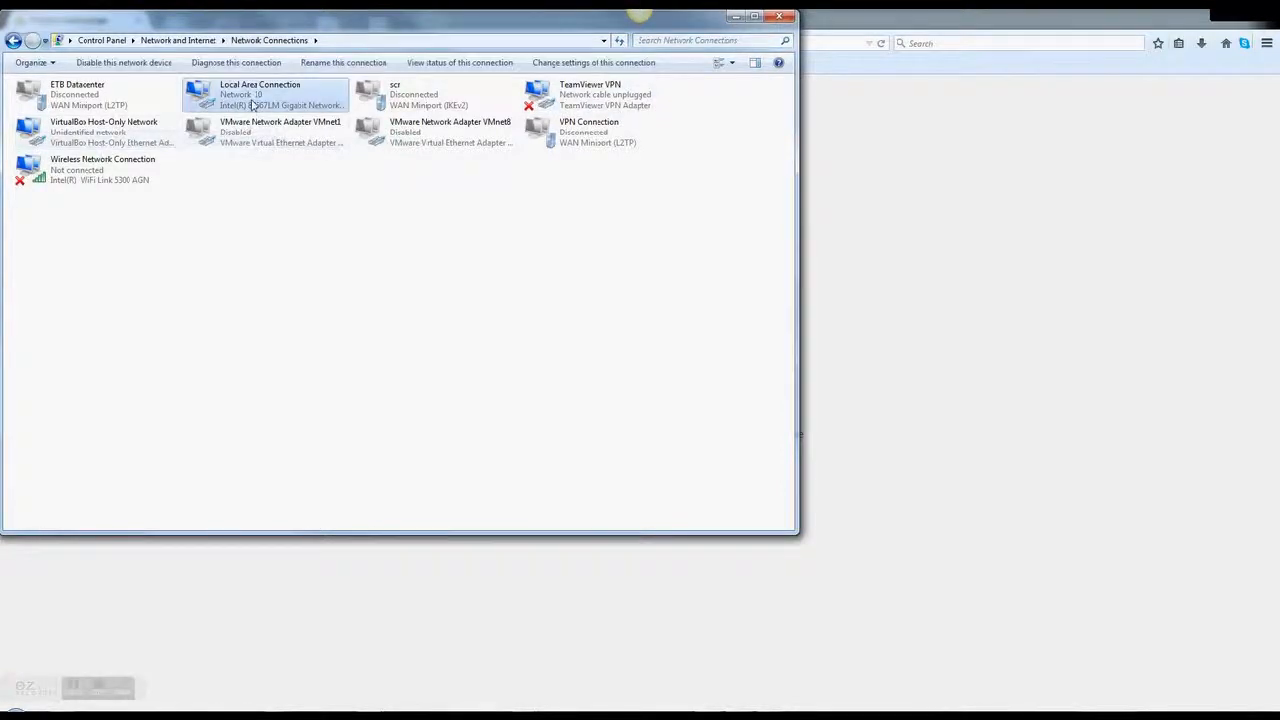
{"action": "right_click", "coordinate": [252, 99]}
{"action": "left_click", "coordinate": [292, 227]}
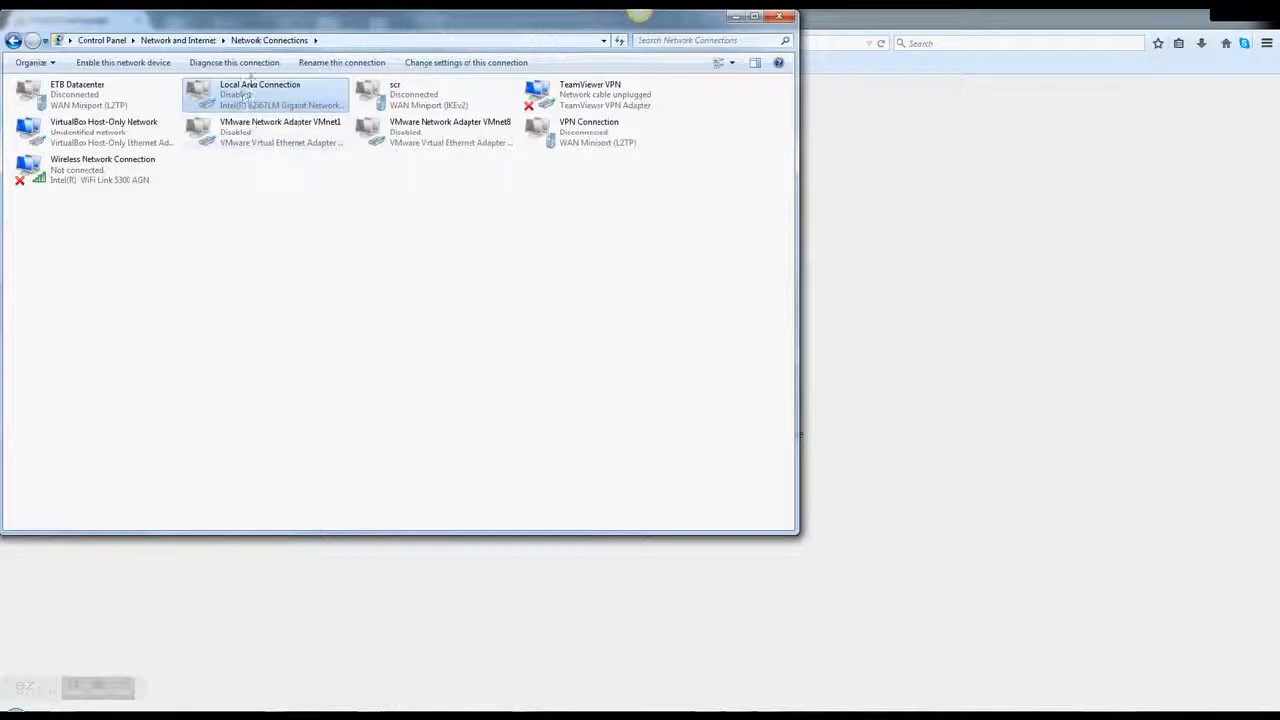
{"action": "double_click", "coordinate": [257, 101]}
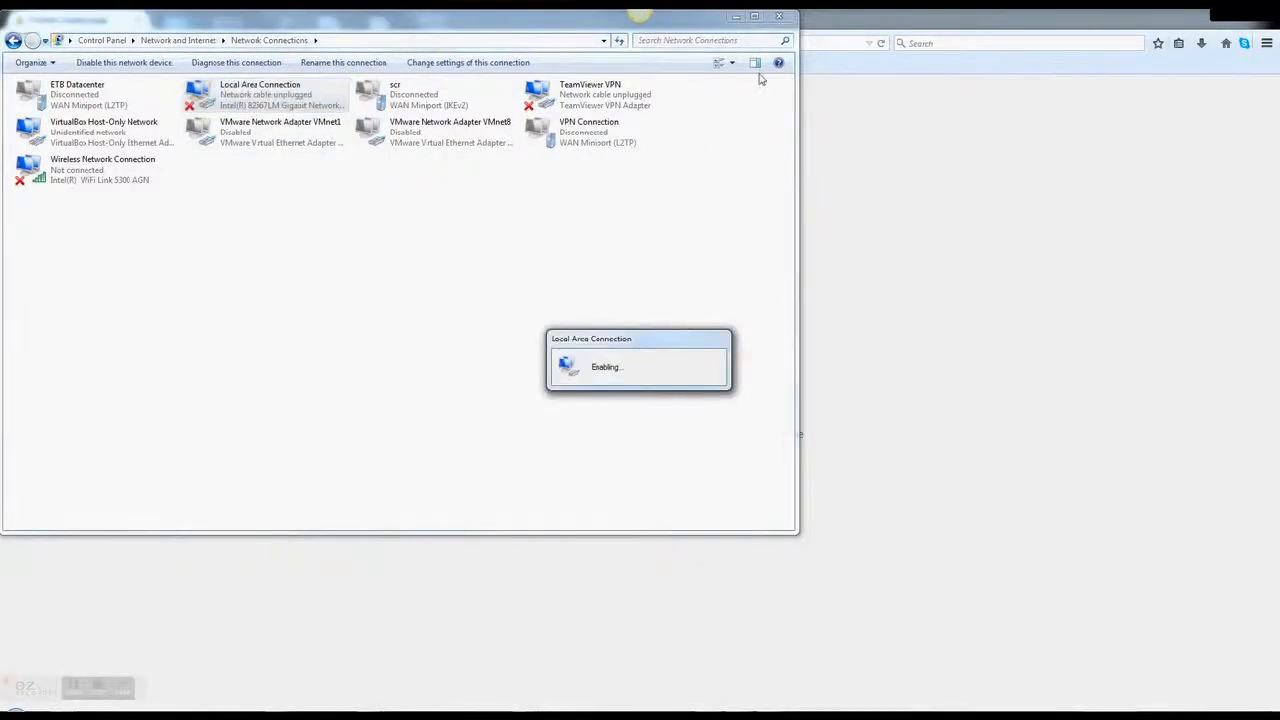
{"action": "left_click", "coordinate": [779, 20]}
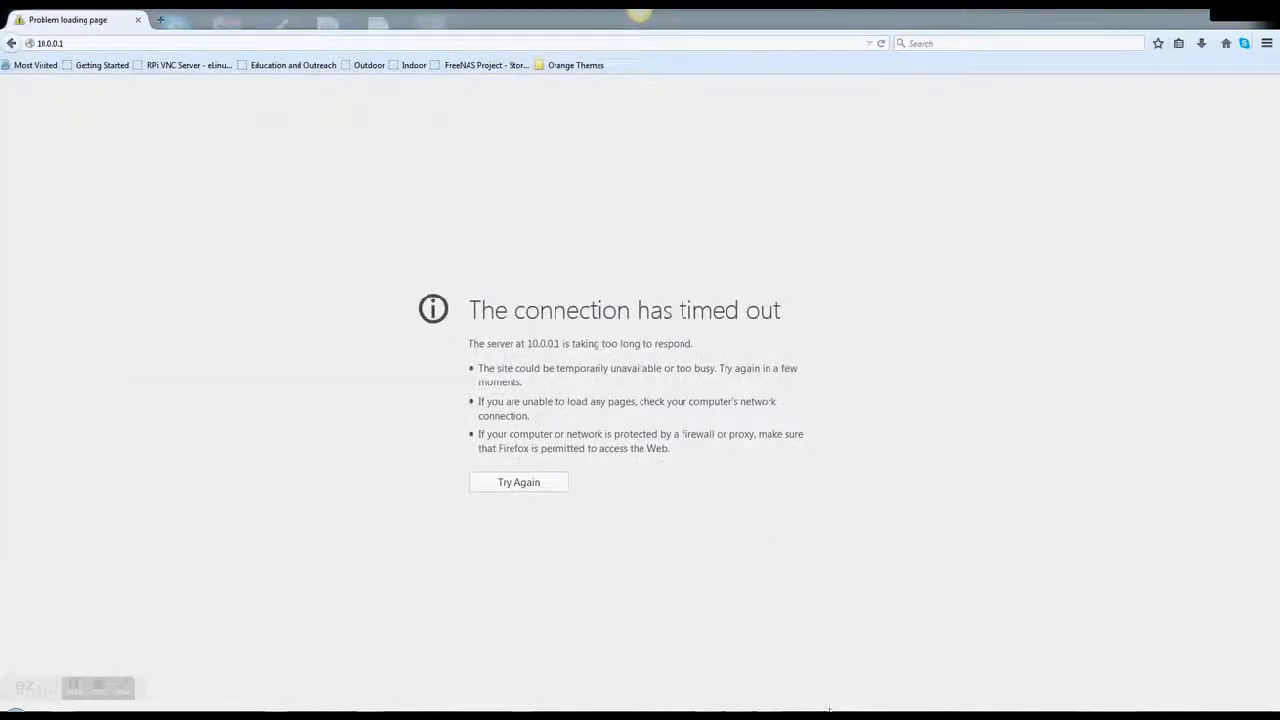
Restore the Command Prompt and set the new network location to Home
{"action": "left_click", "coordinate": [746, 714]}
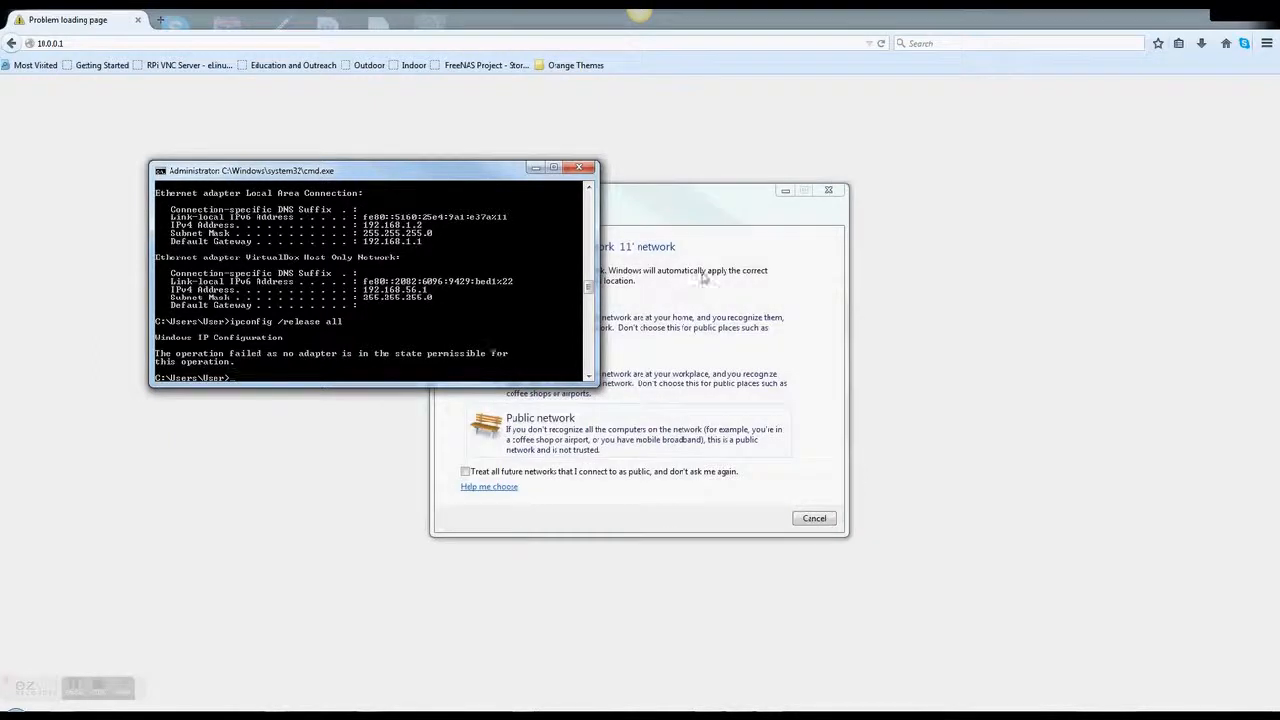
{"action": "left_click", "coordinate": [674, 318]}
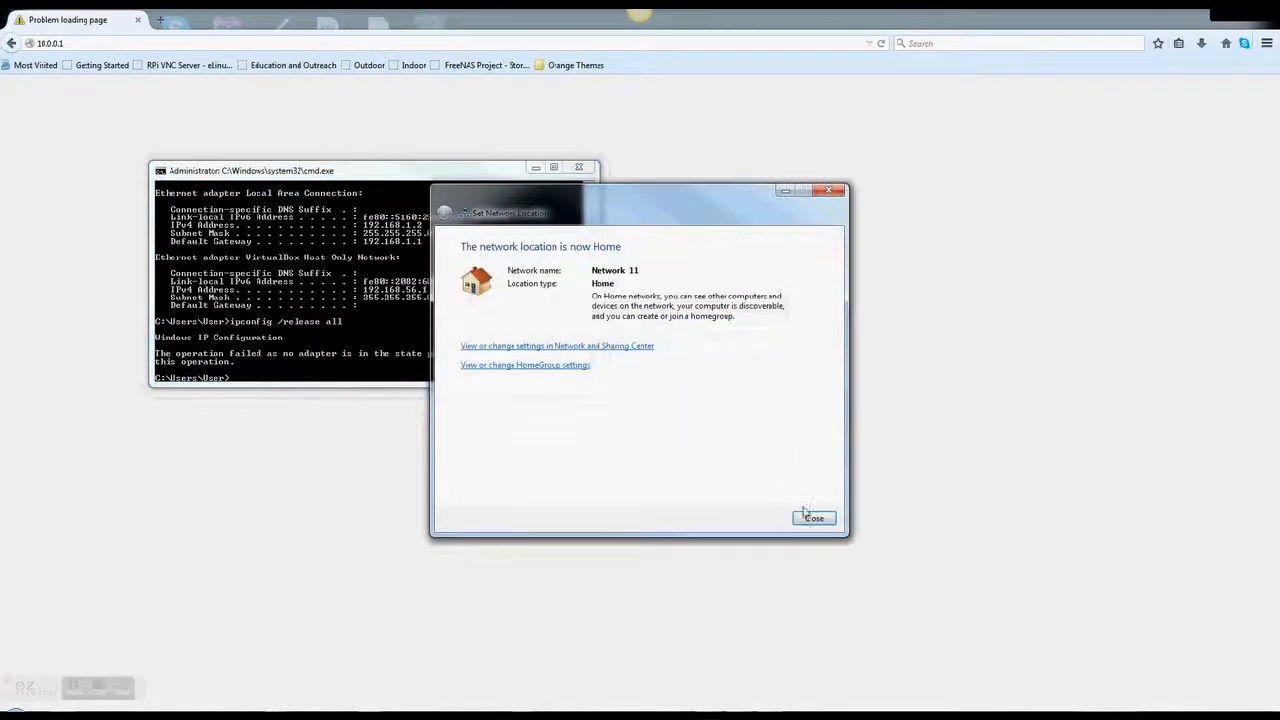
{"action": "left_click", "coordinate": [808, 518]}
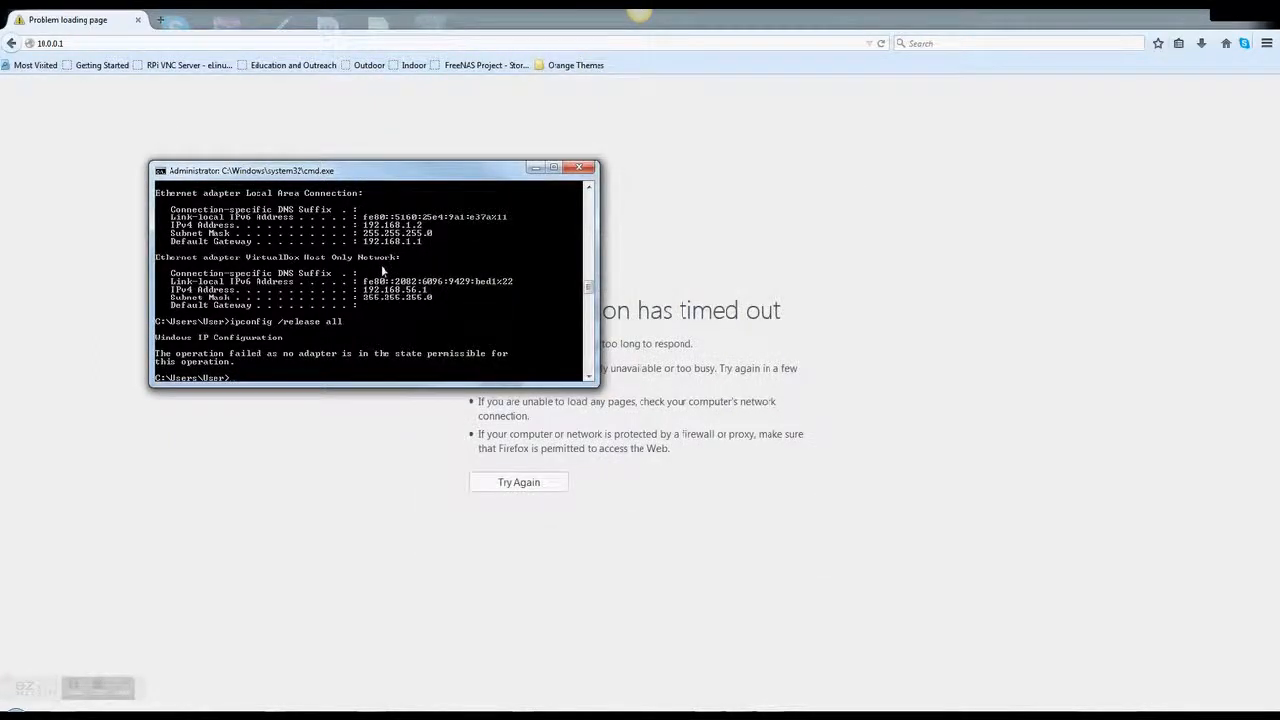
Retry ipconfig /release all twice, then run ipconfig showing 10.0.0.124 with gateway 10.0.0.1
{"action": "key", "text": "Up"}
{"action": "key", "text": "Return"}
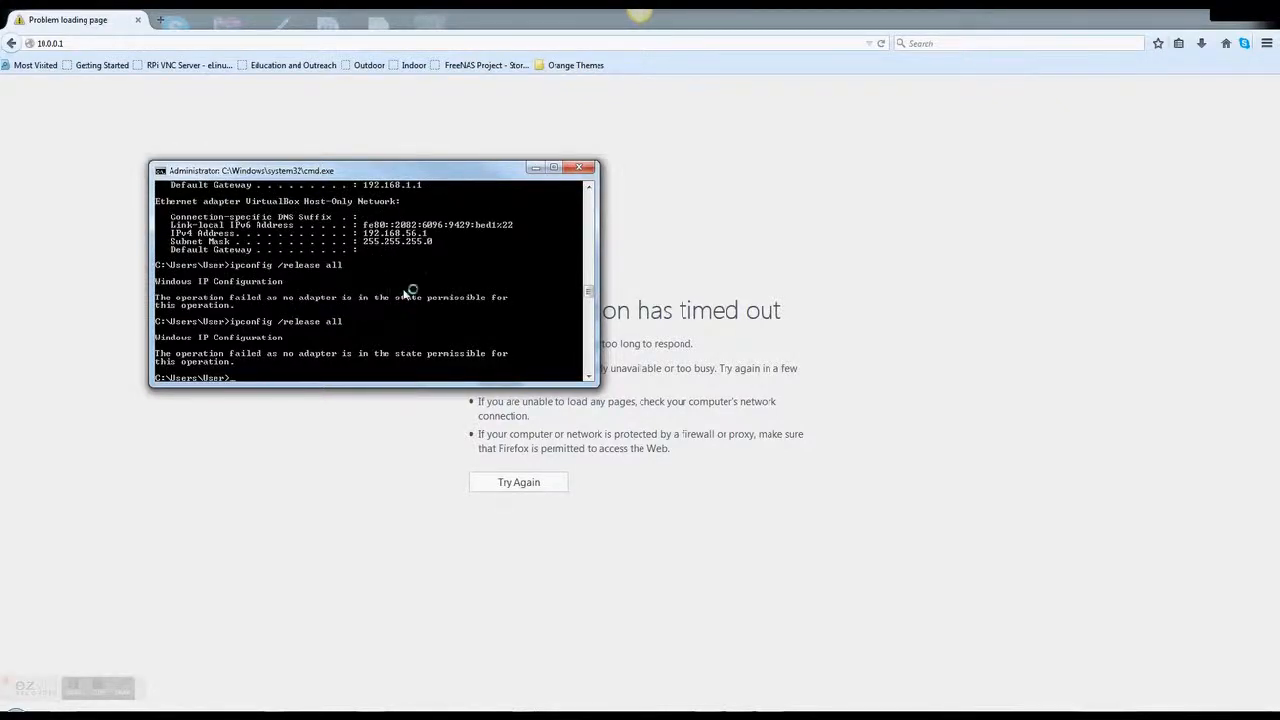
{"action": "key", "text": "Up"}
{"action": "key", "text": "Return"}
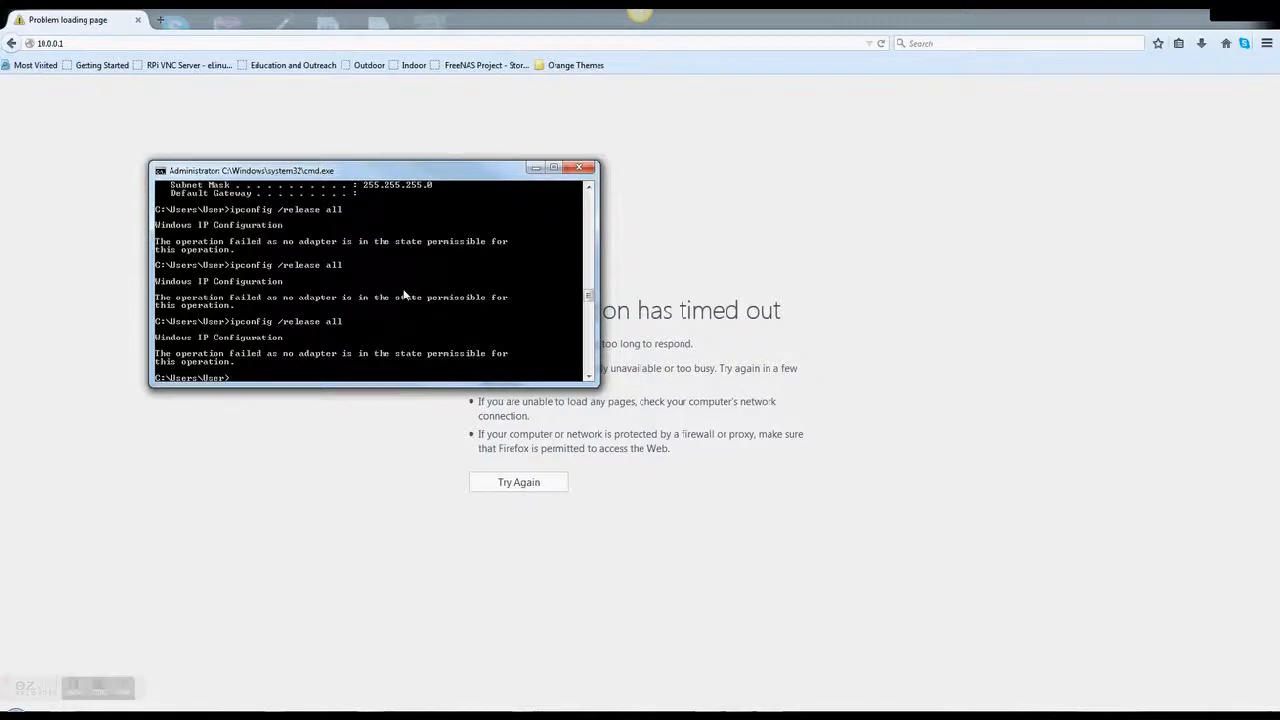
{"action": "key", "text": "Up"}
{"action": "key", "text": "BackSpace"}
{"action": "key", "text": "BackSpace"}
{"action": "key", "text": "BackSpace"}
{"action": "key", "text": "BackSpace"}
{"action": "key", "text": "BackSpace"}
{"action": "key", "text": "BackSpace"}
{"action": "key", "text": "BackSpace"}
{"action": "key", "text": "BackSpace"}
{"action": "key", "text": "BackSpace"}
{"action": "key", "text": "BackSpace"}
{"action": "key", "text": "BackSpace"}
{"action": "key", "text": "BackSpace"}
{"action": "key", "text": "BackSpace"}
{"action": "key", "text": "Return"}
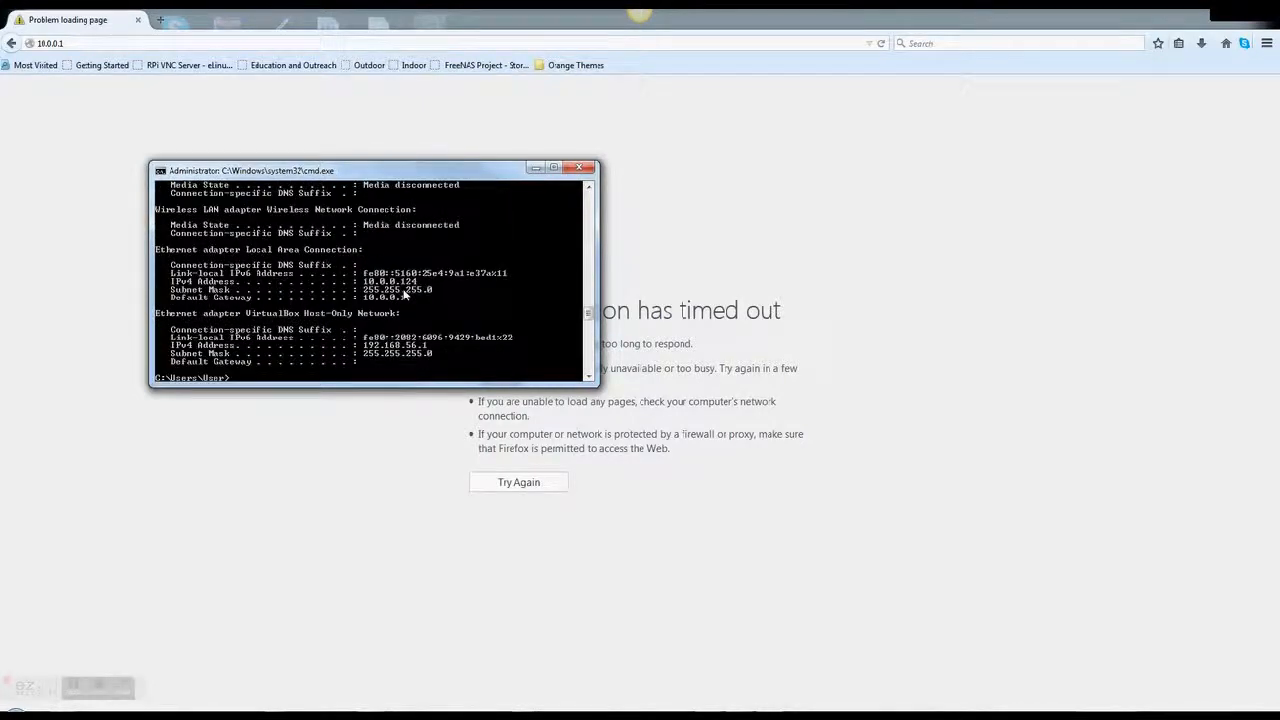
{"action": "left_click", "coordinate": [535, 167]}
{"action": "left_click", "coordinate": [185, 40]}
Load 10.0.0.1, log in as admin with the router password, and view the DDNS Service list
{"action": "type", "text": "10.0.0.1"}
{"action": "key", "text": "Return"}
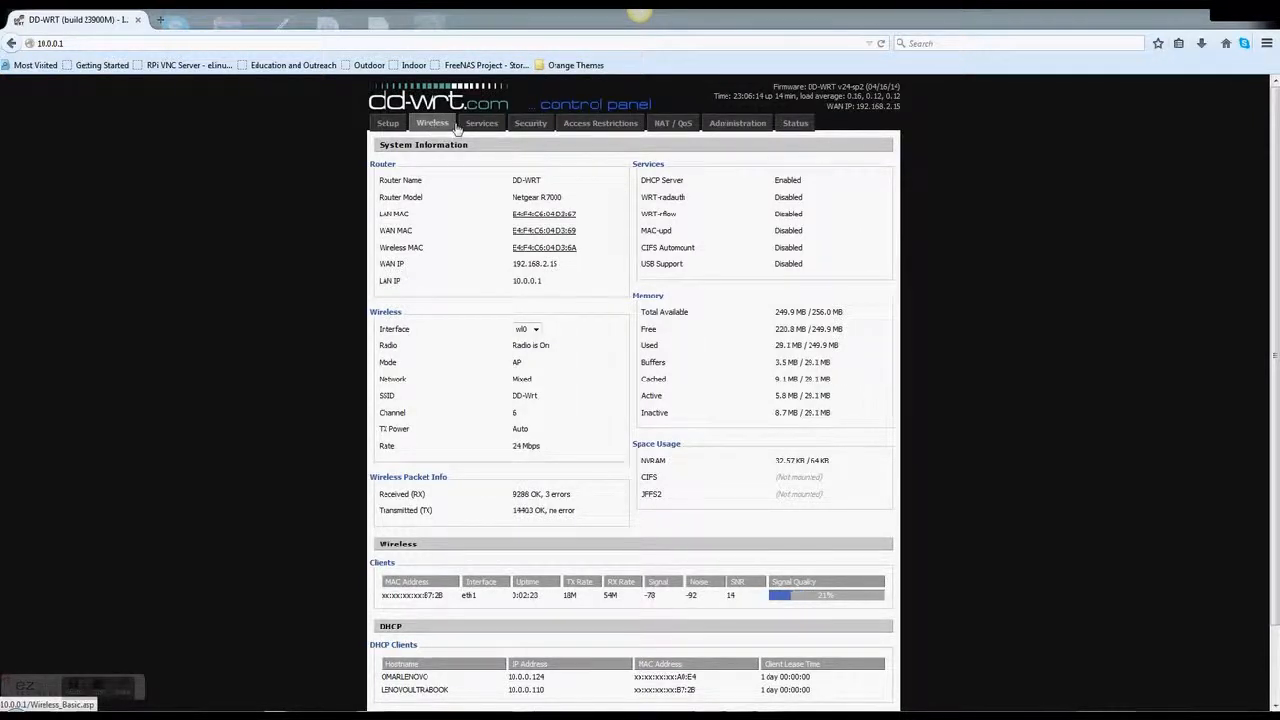
{"action": "left_click", "coordinate": [391, 124]}
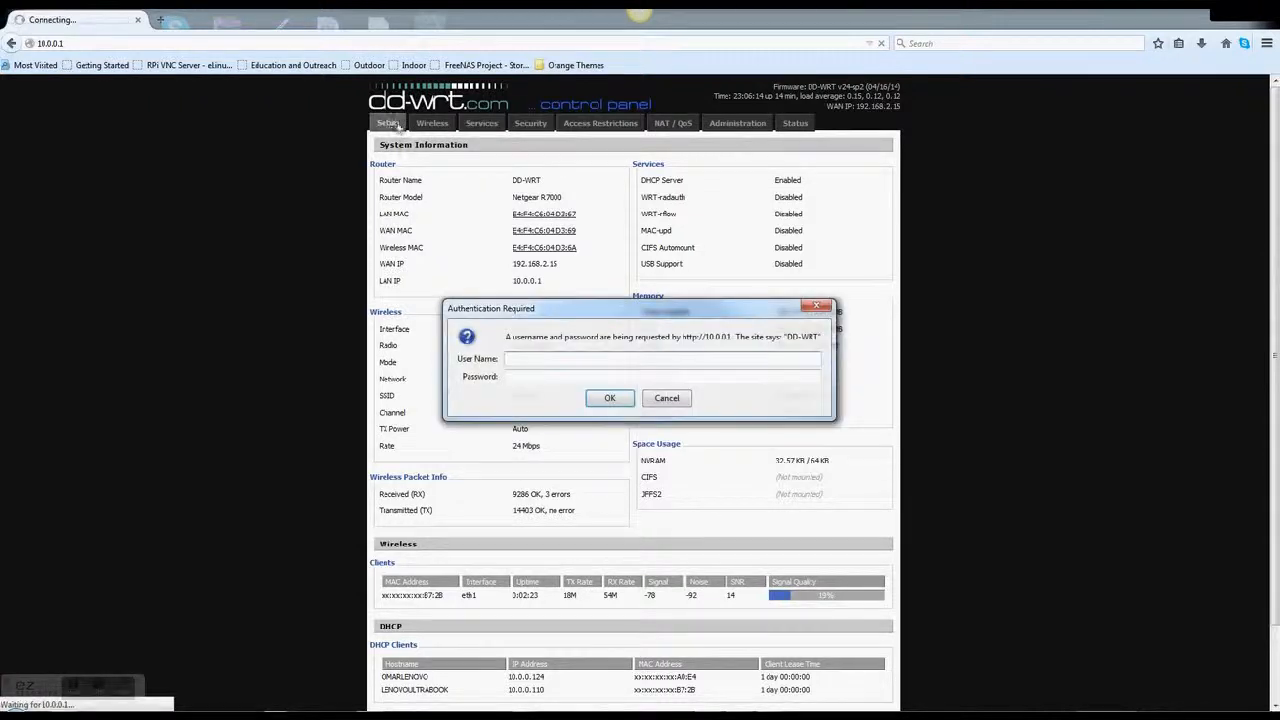
{"action": "type", "text": "admin"}
{"action": "key", "text": "Tab"}
{"action": "type", "text": "•••••"}
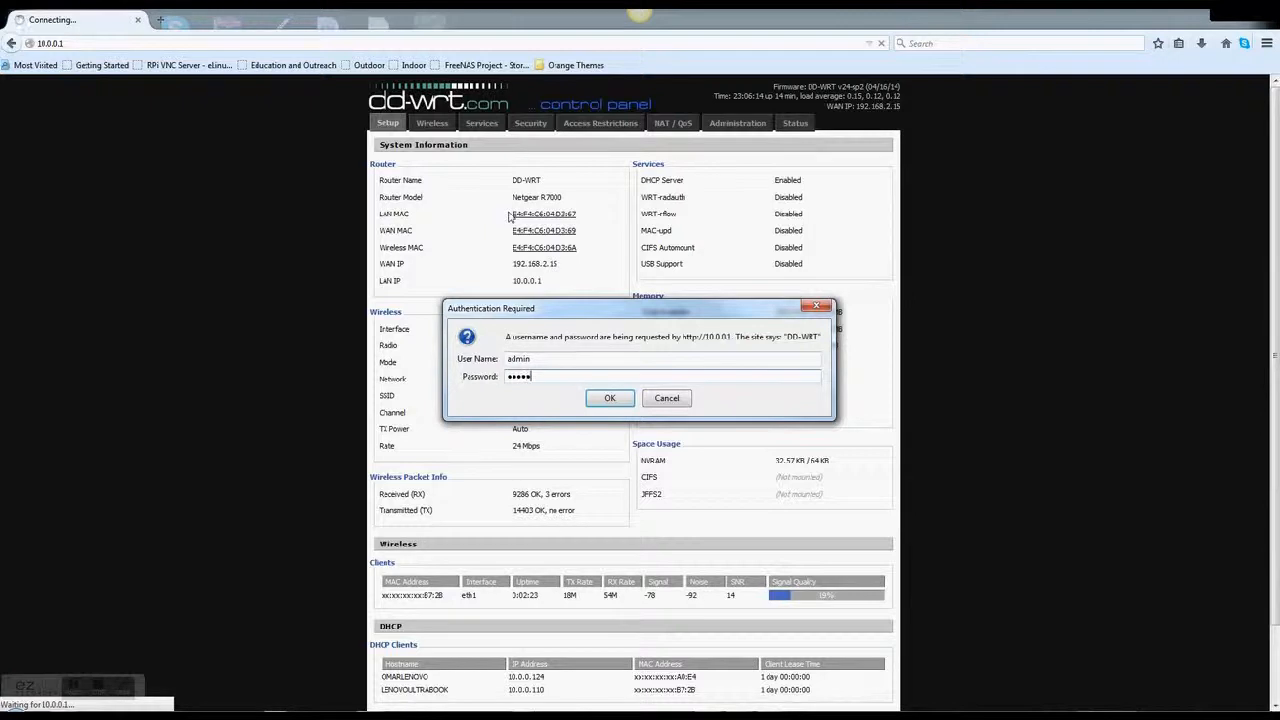
{"action": "key", "text": "Return"}
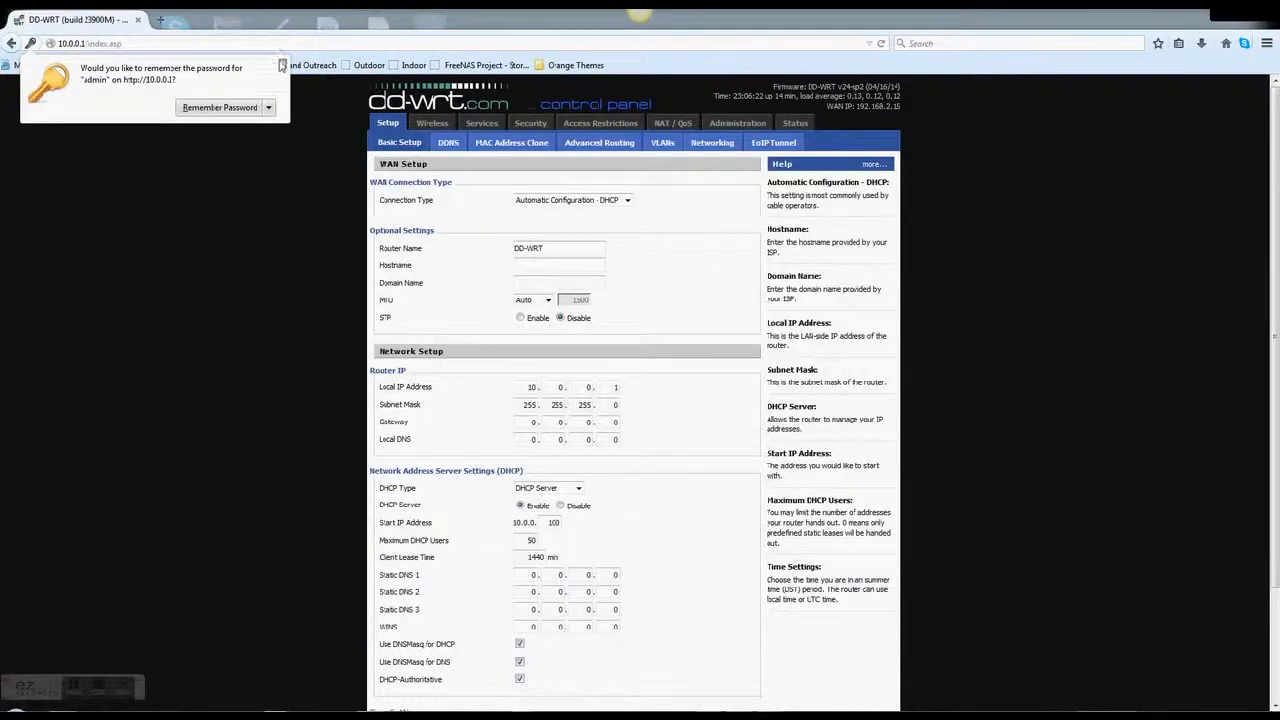
{"action": "left_click", "coordinate": [283, 67]}
{"action": "left_click", "coordinate": [448, 142]}
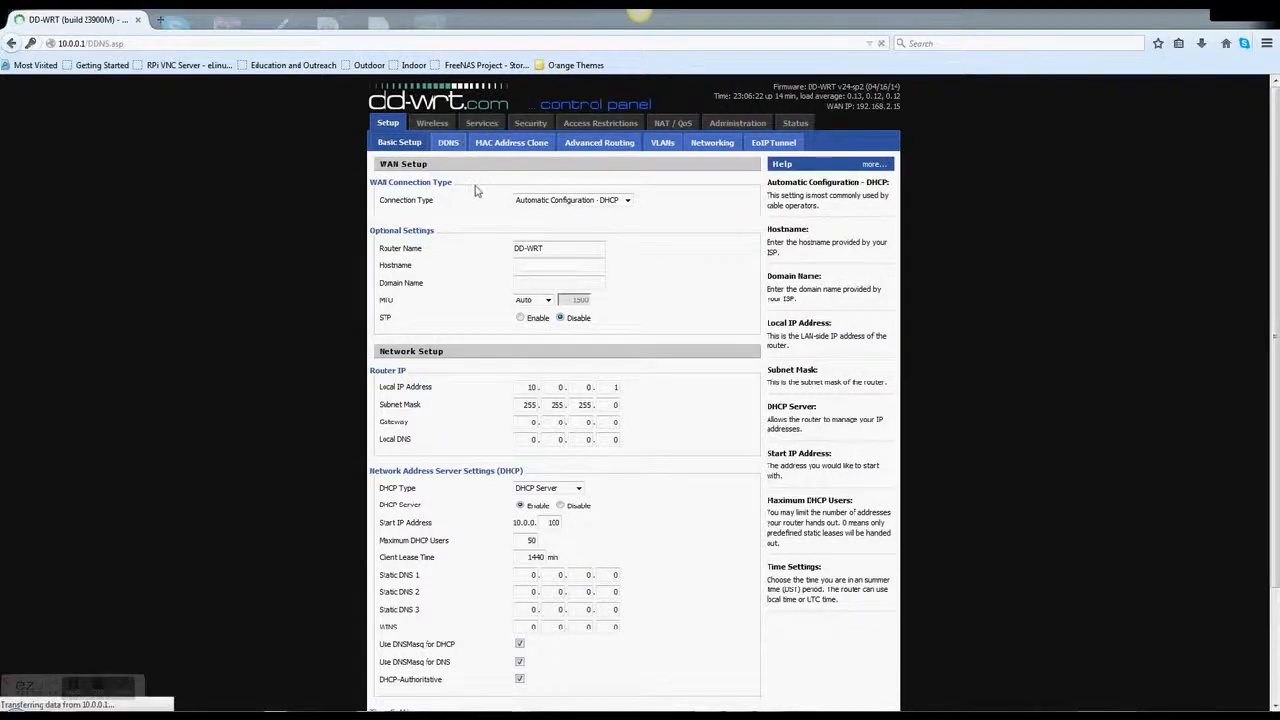
{"action": "left_click", "coordinate": [555, 200]}
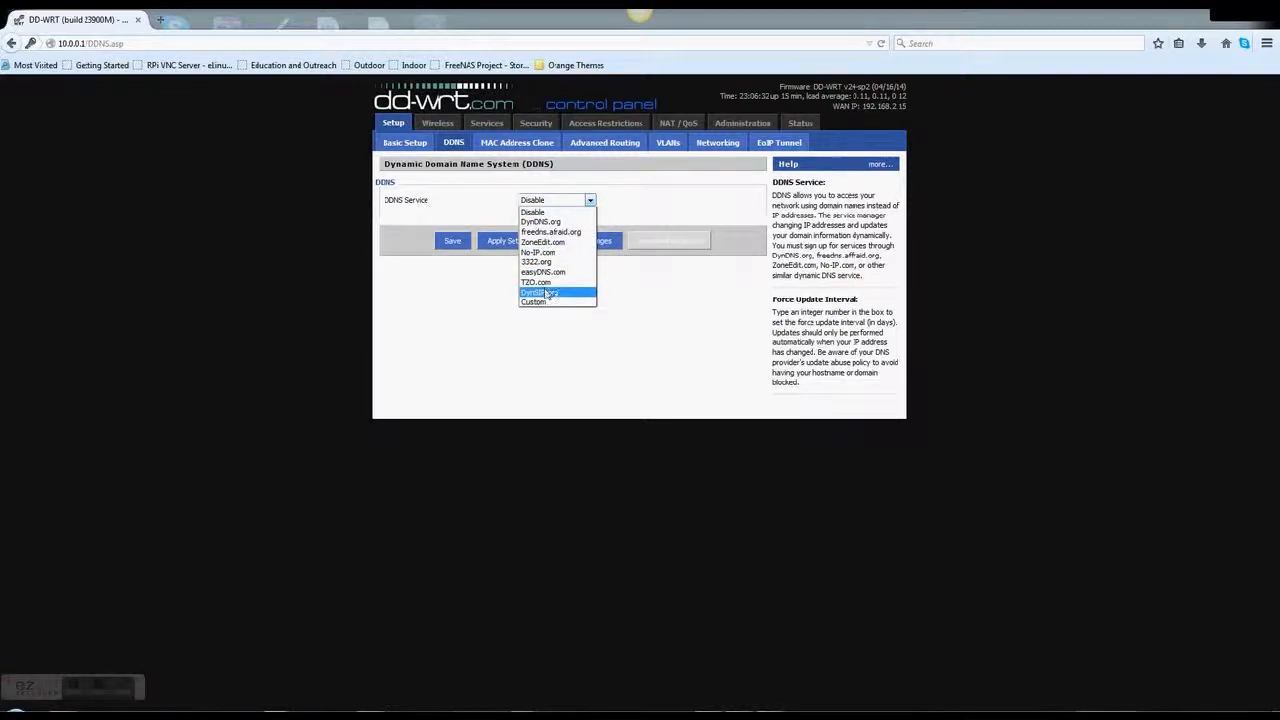
Leave DDNS disabled and move through MAC Address Clone to Advanced Routing
{"action": "left_click", "coordinate": [491, 214]}
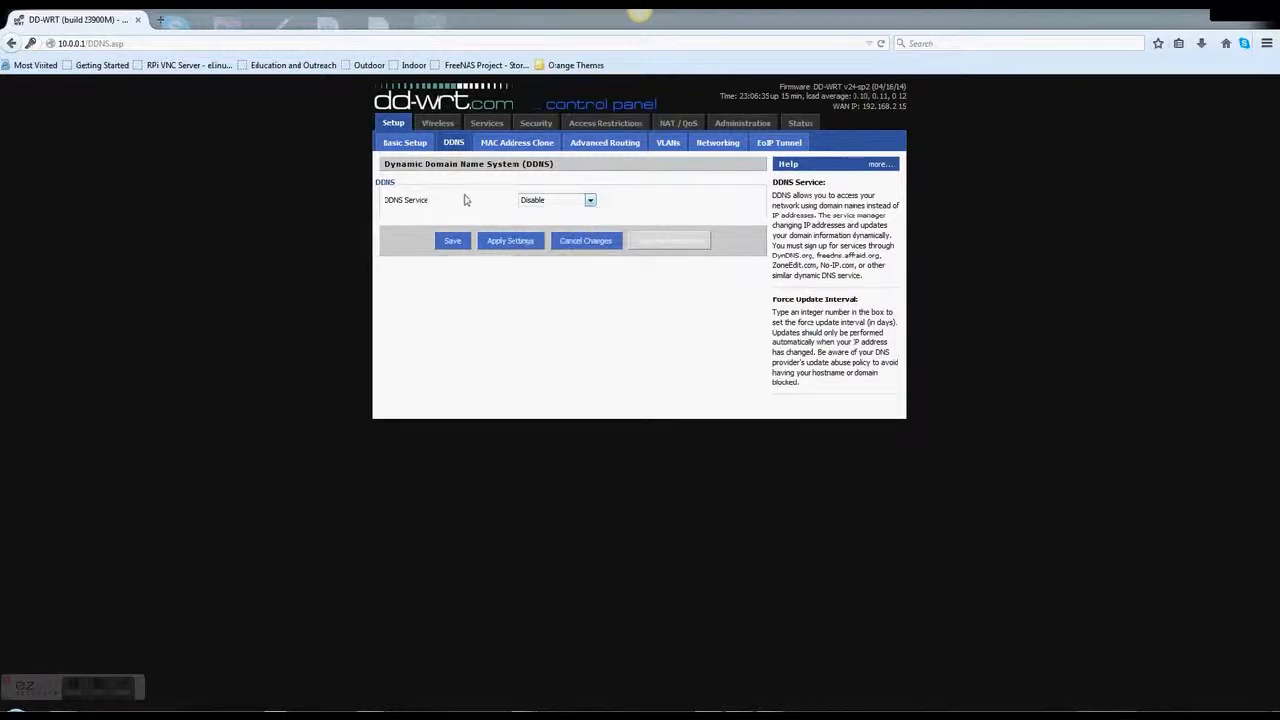
{"action": "left_click", "coordinate": [492, 146]}
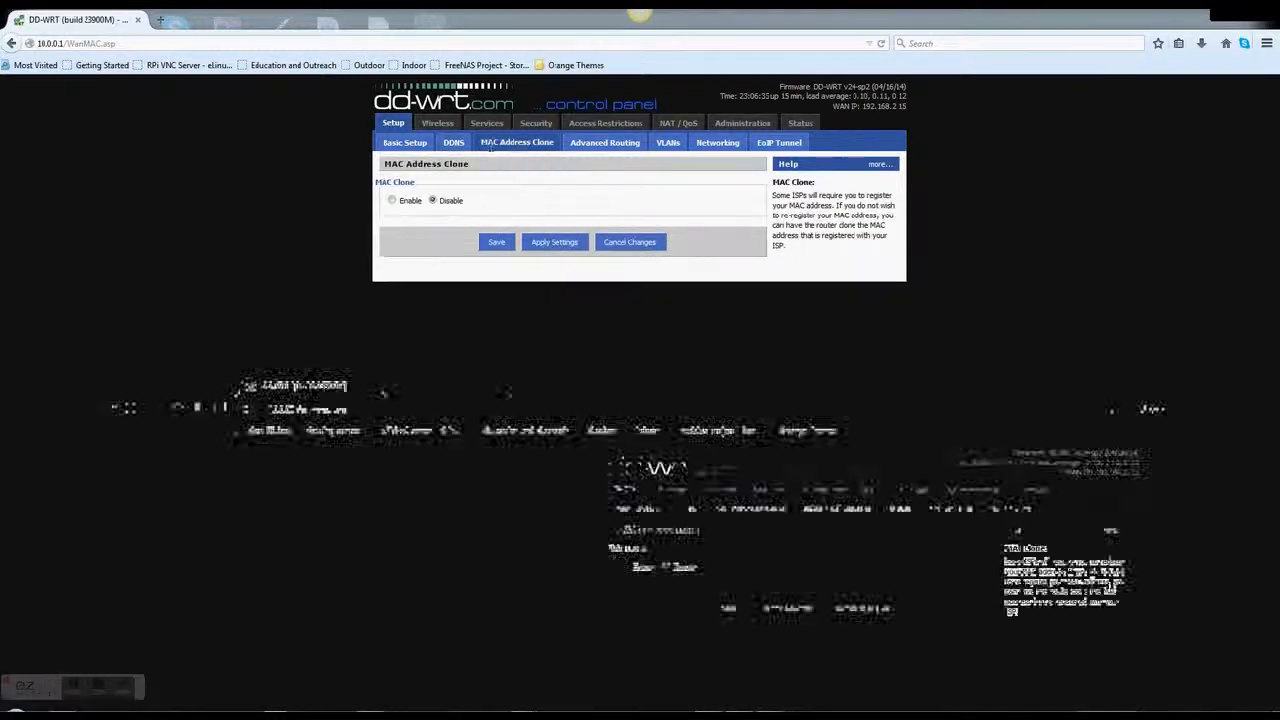
{"action": "left_click", "coordinate": [589, 145]}
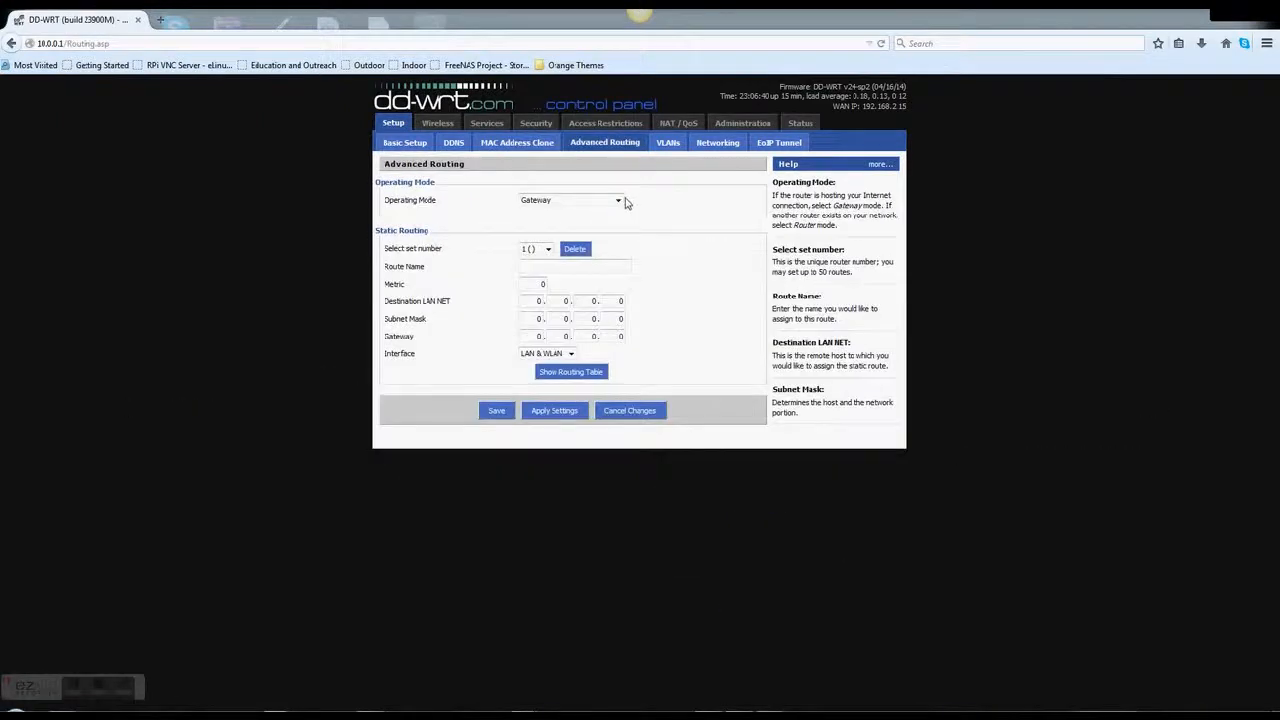
Switch Operating Mode to OSPF Router, then back to Gateway
{"action": "left_click", "coordinate": [612, 202]}
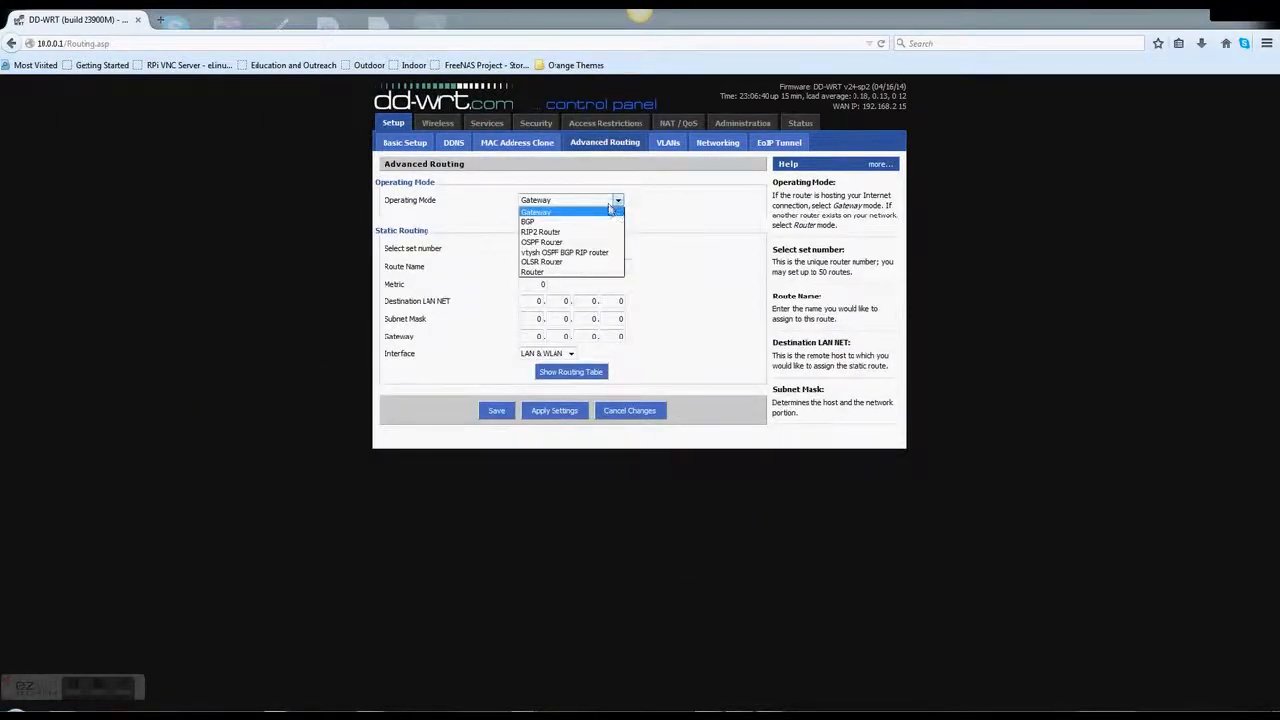
{"action": "left_click", "coordinate": [572, 242]}
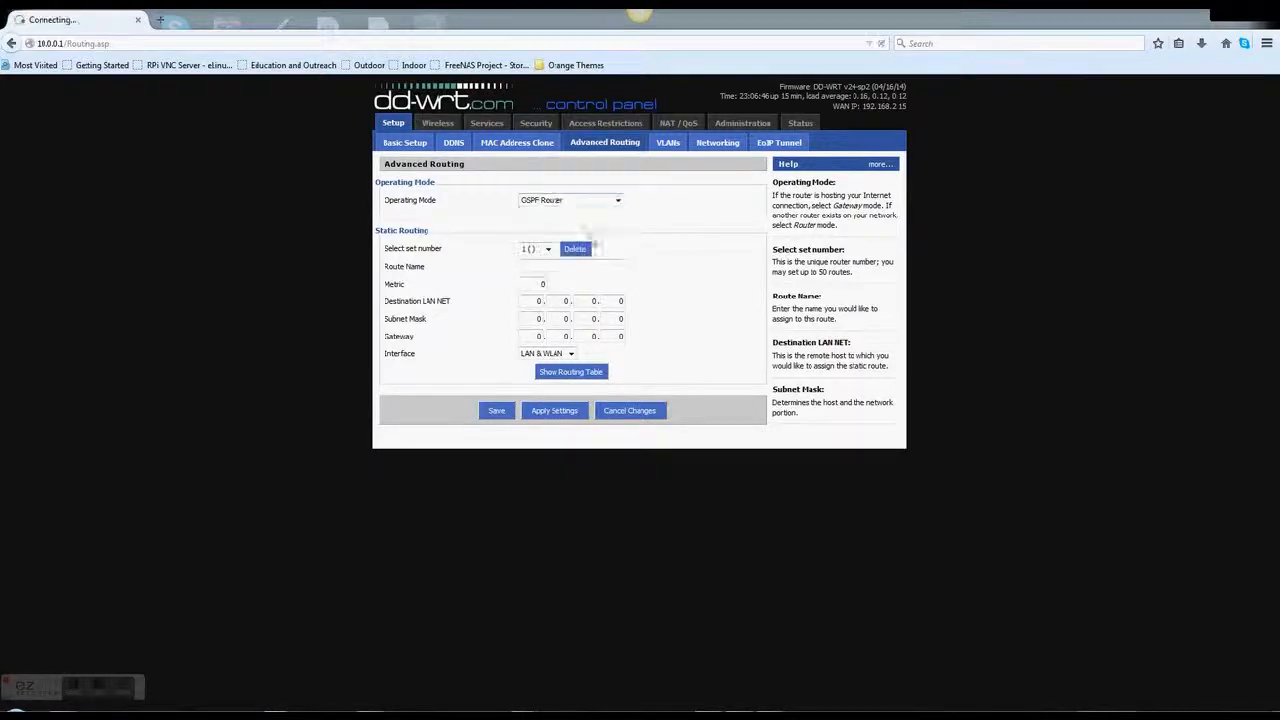
{"action": "left_click", "coordinate": [615, 202]}
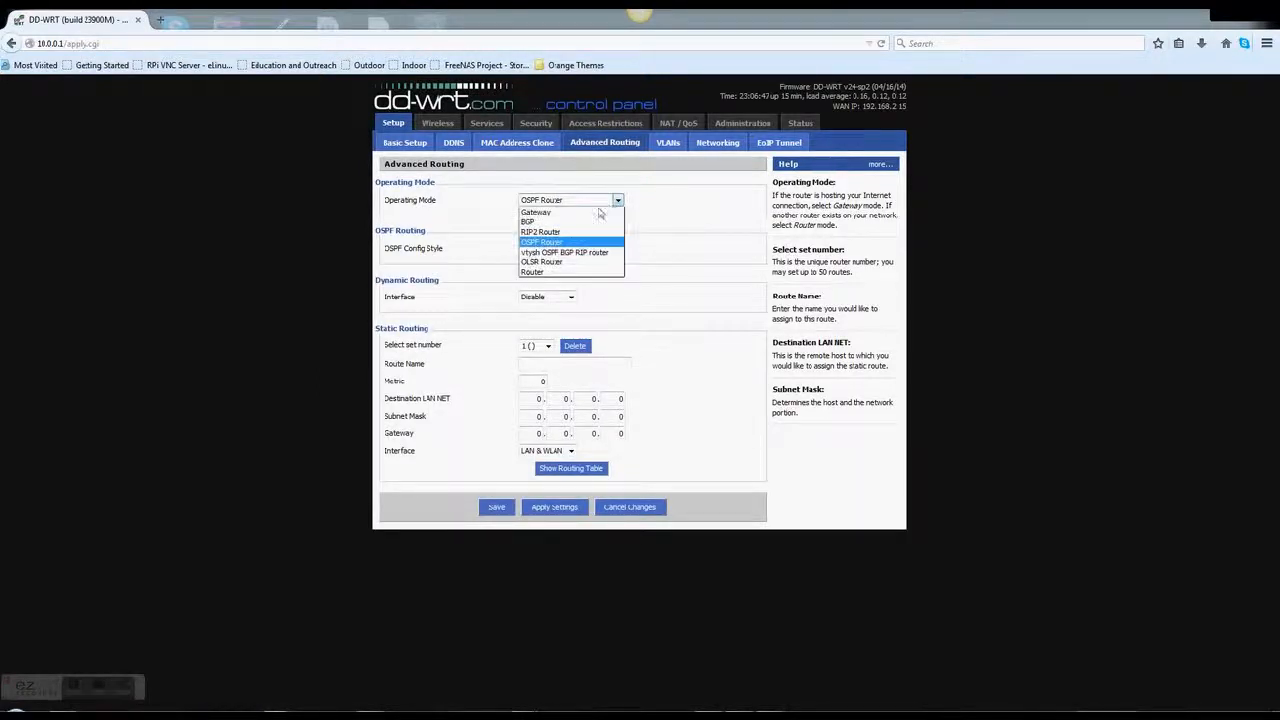
{"action": "left_click", "coordinate": [593, 213]}
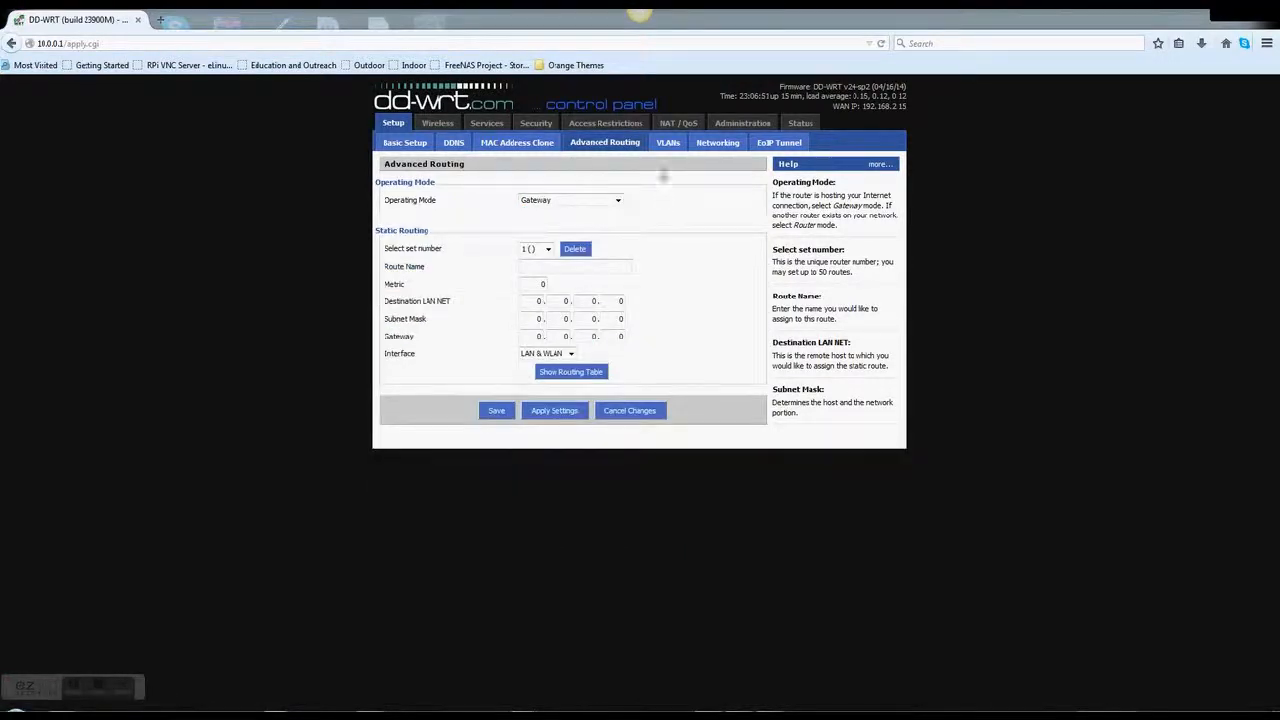
{"action": "left_click", "coordinate": [667, 142]}
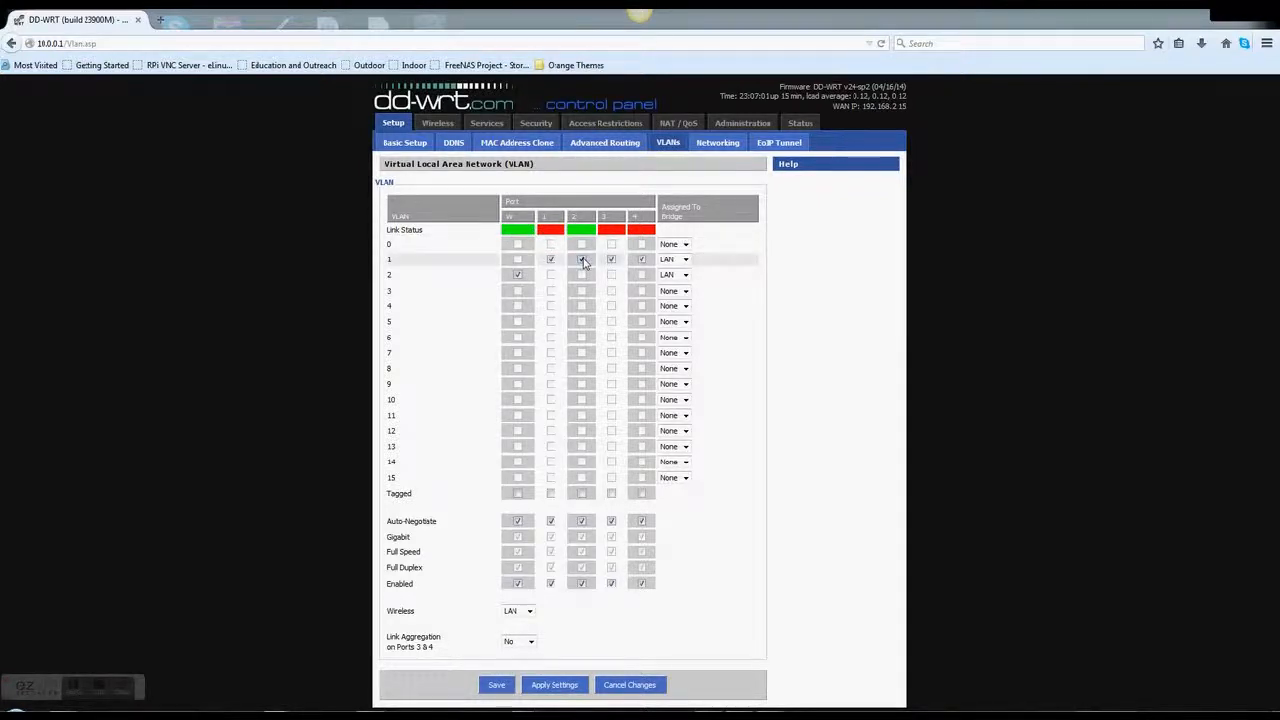
Check the VLAN 1 bridge and Wireless dropdowns, leaving both assigned to LAN
{"action": "left_click", "coordinate": [685, 260]}
{"action": "left_click", "coordinate": [752, 298]}
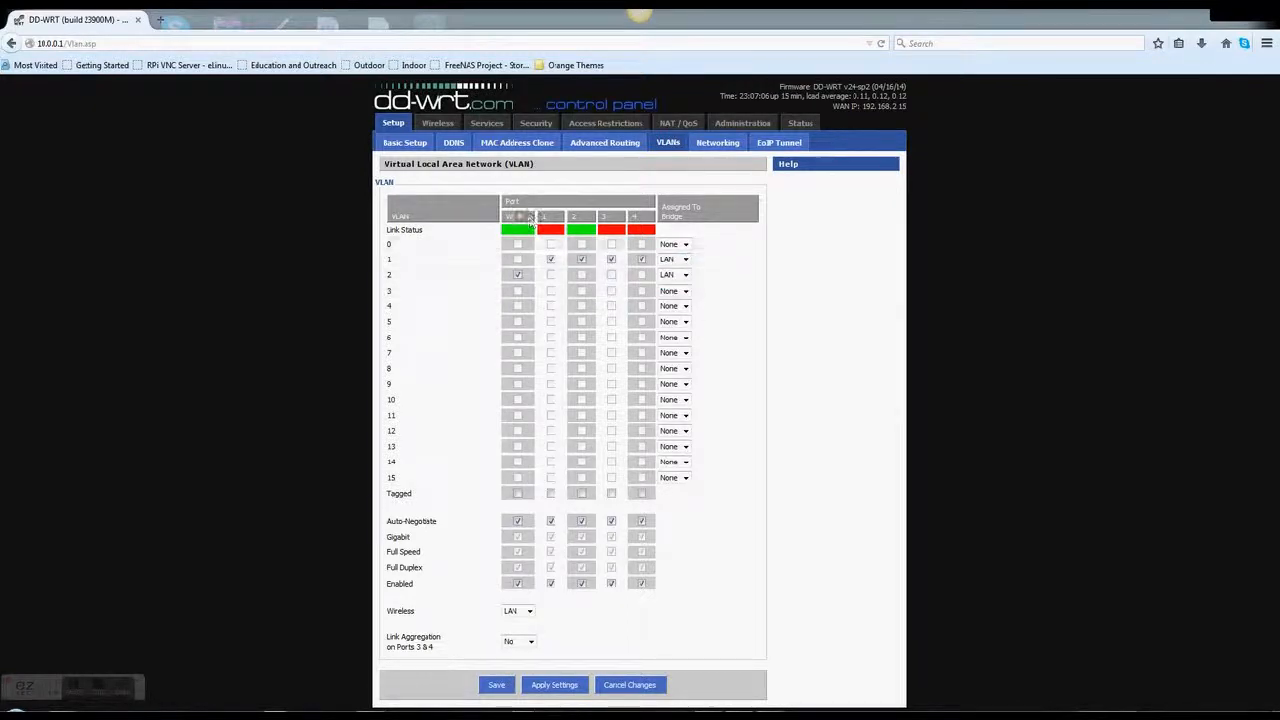
{"action": "left_click", "coordinate": [517, 275]}
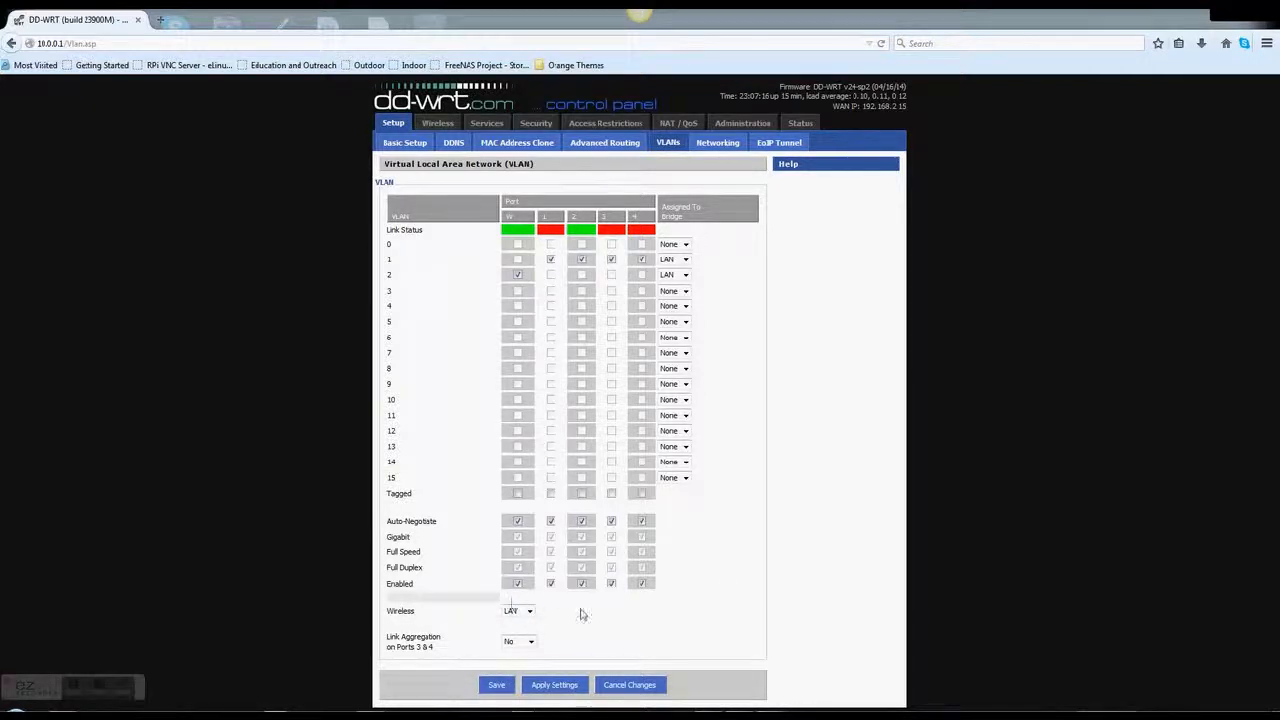
{"action": "left_click", "coordinate": [530, 613]}
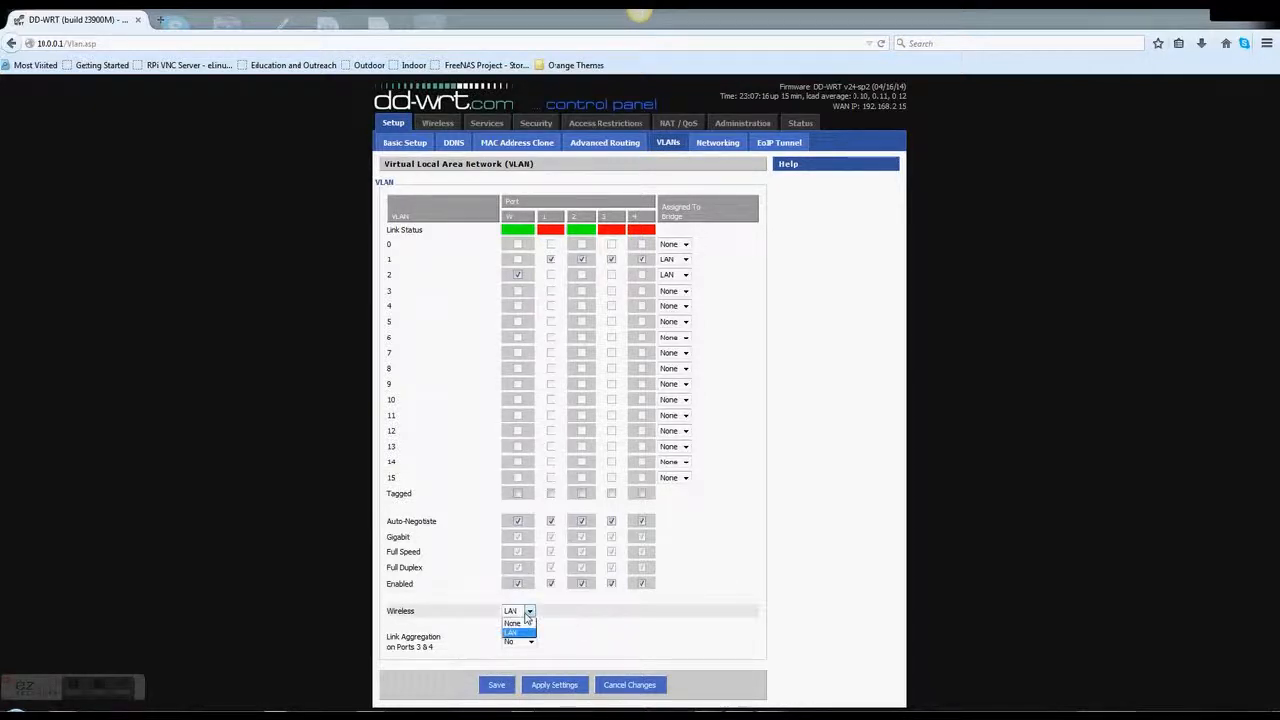
{"action": "left_click", "coordinate": [607, 648]}
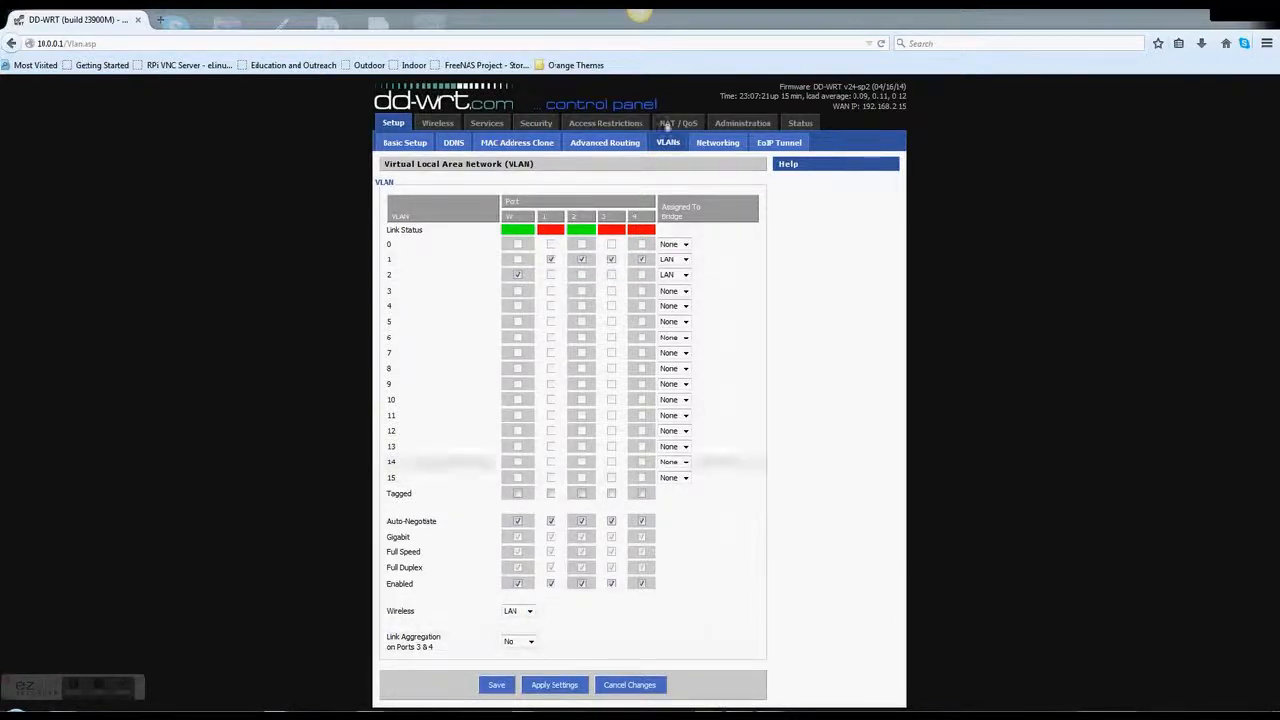
{"action": "left_click", "coordinate": [715, 148]}
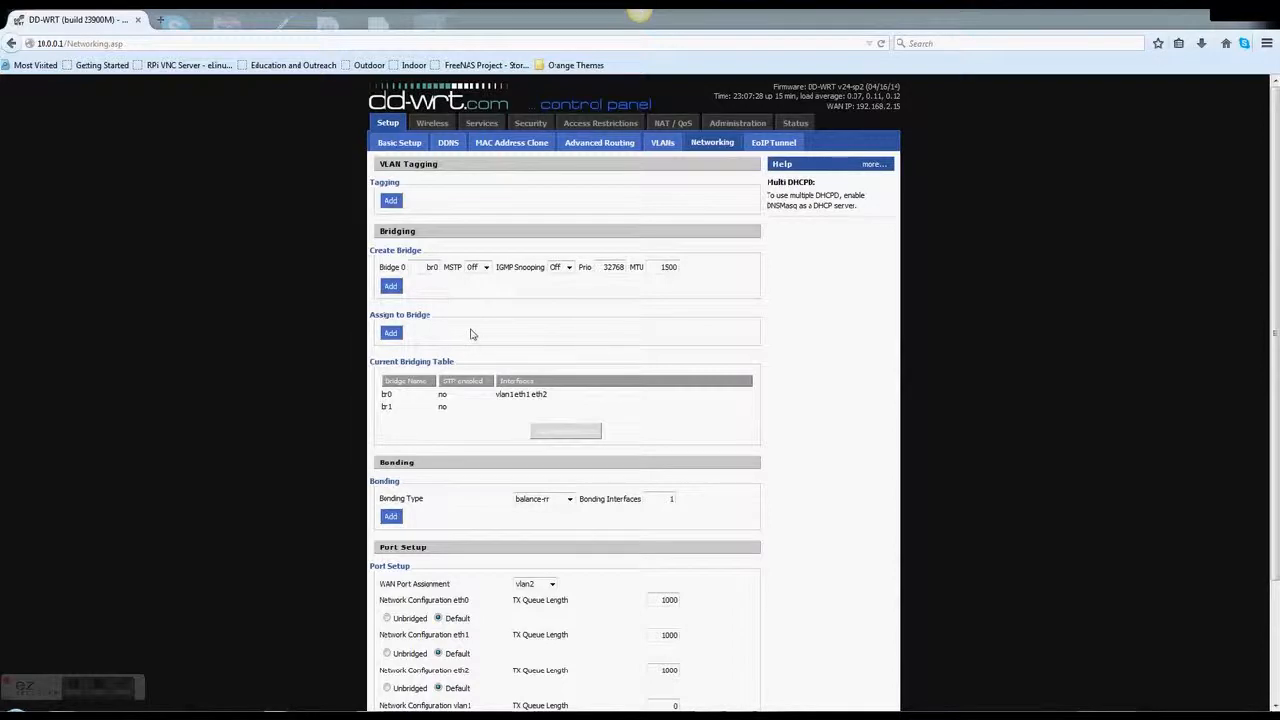
Leave Bridge 0 MSTP off, read and close the networking help popup, then scroll down
{"action": "left_click", "coordinate": [478, 268]}
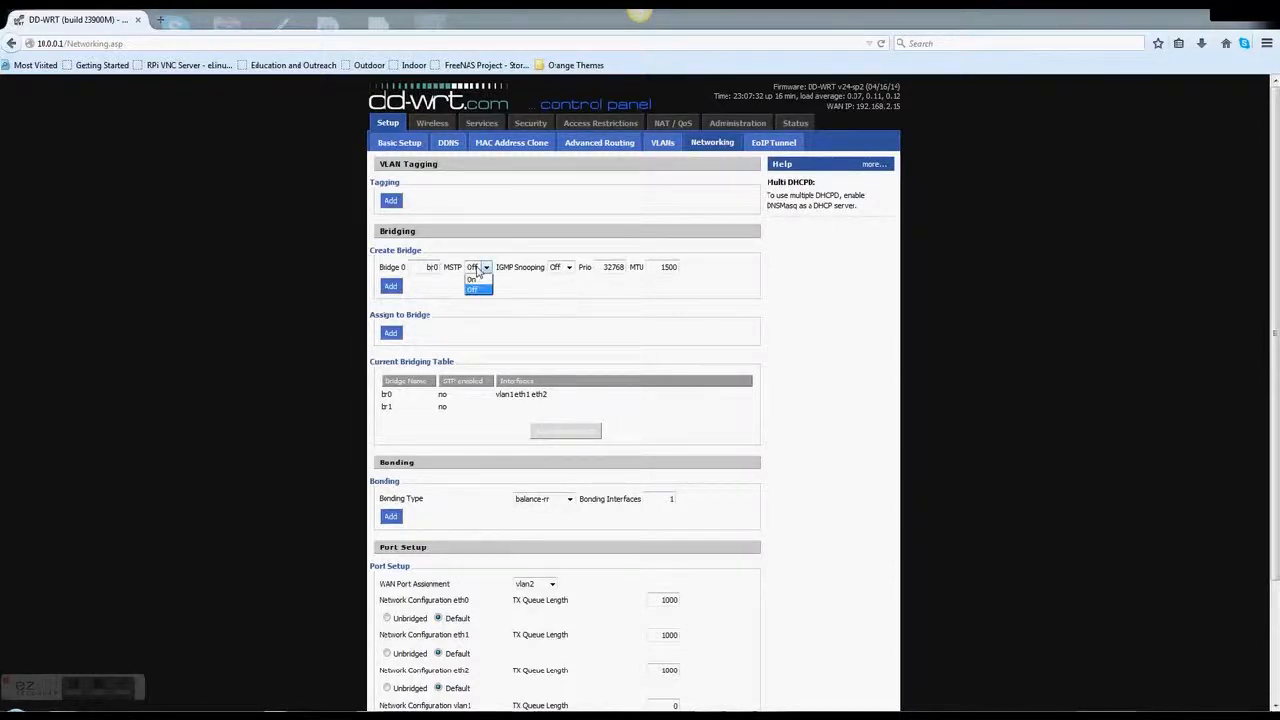
{"action": "left_click", "coordinate": [551, 306]}
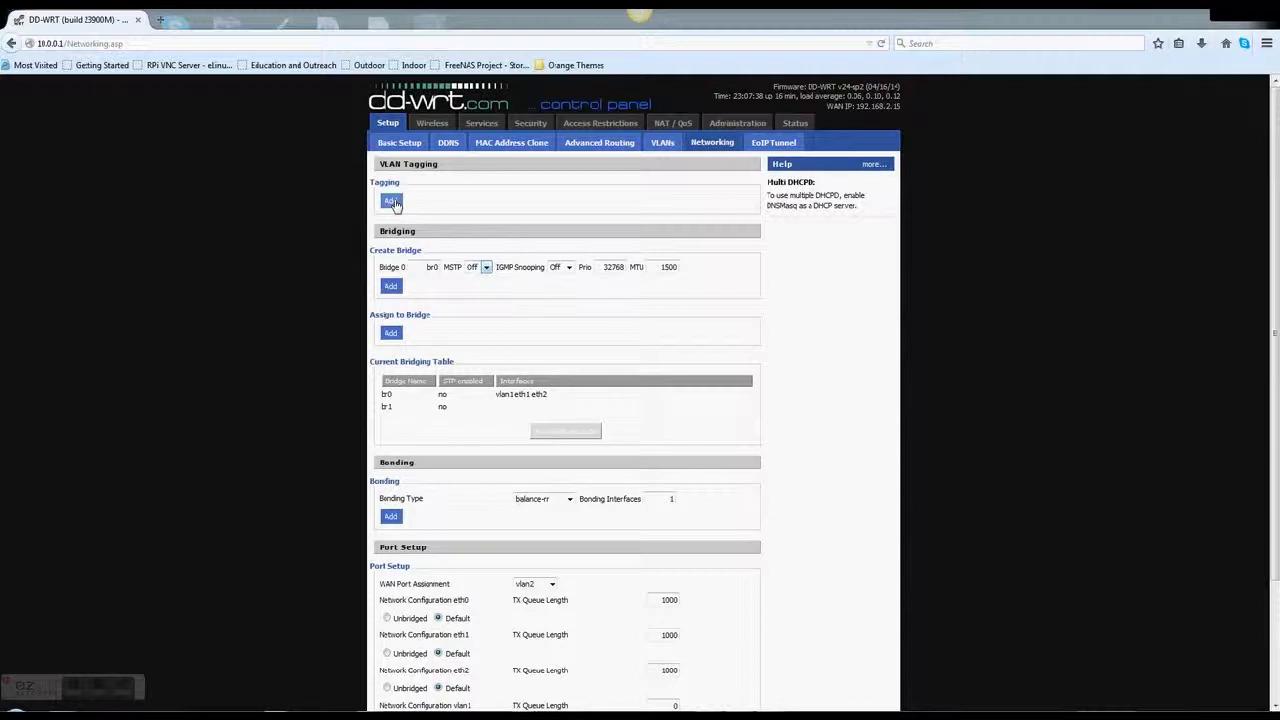
{"action": "left_click", "coordinate": [870, 167]}
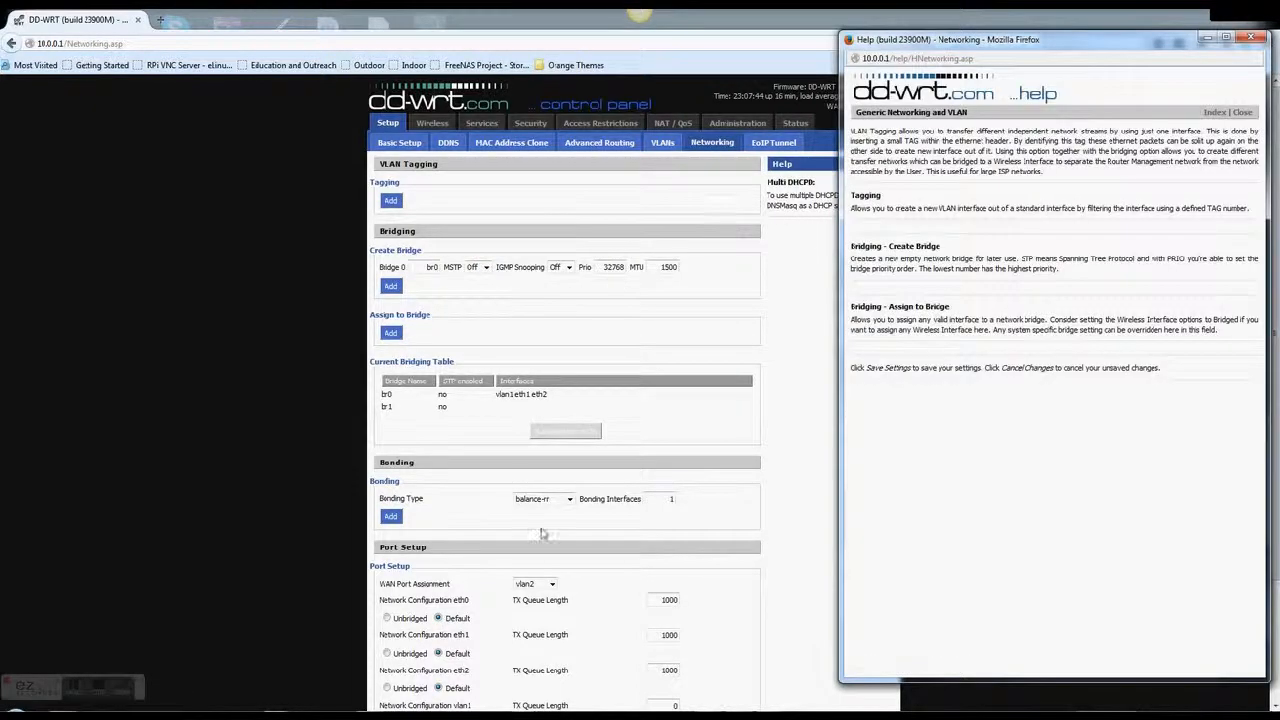
{"action": "left_click_drag", "start_coordinate": [886, 207], "coordinate": [1193, 208]}
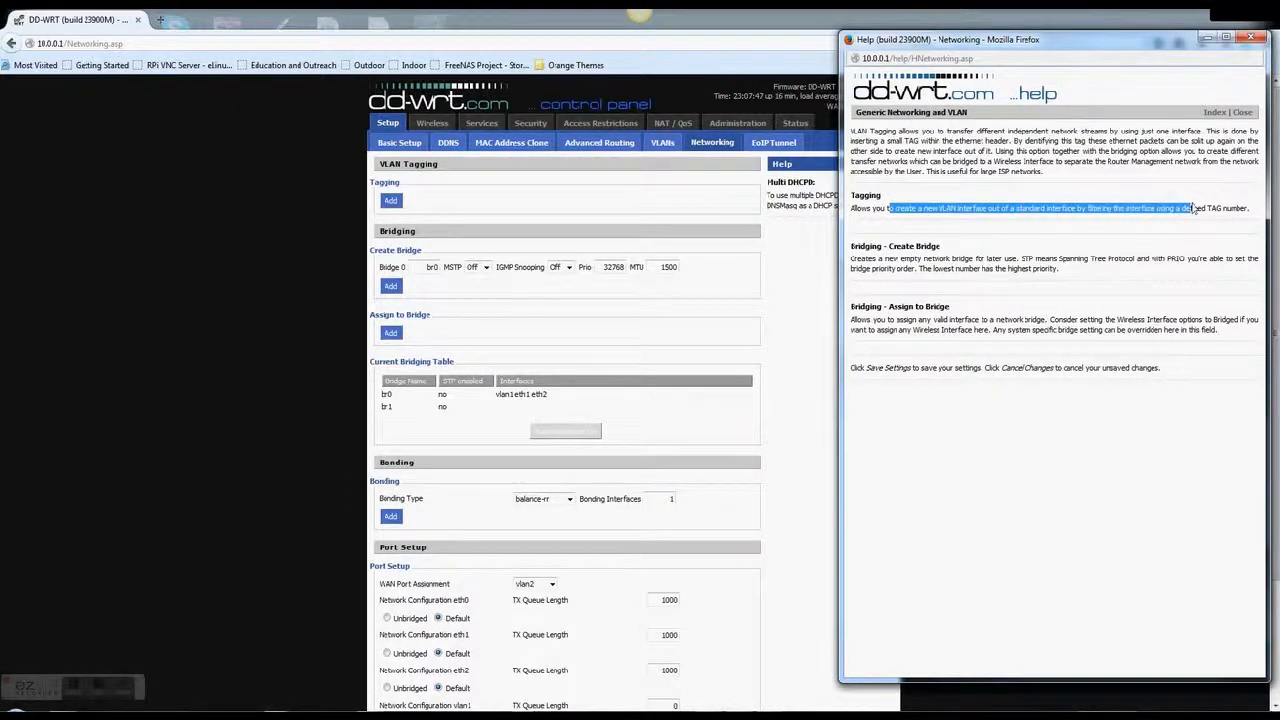
{"action": "left_click", "coordinate": [1097, 225]}
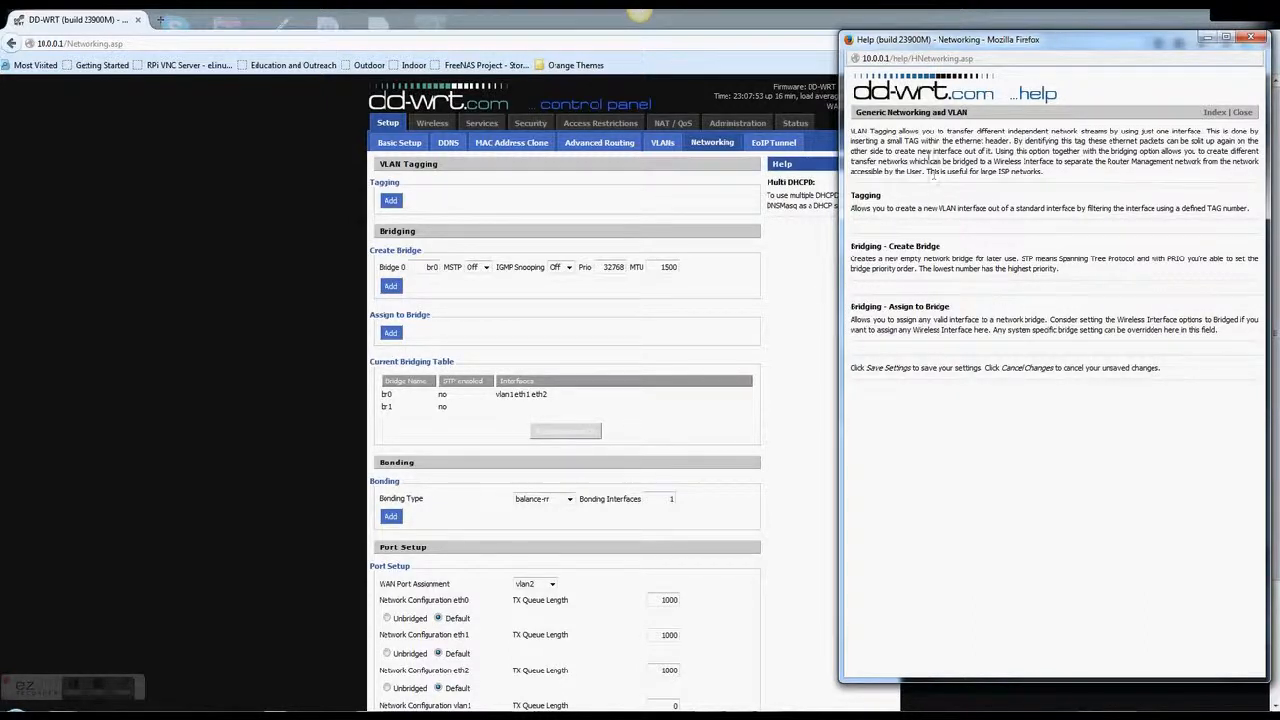
{"action": "left_click", "coordinate": [1250, 37]}
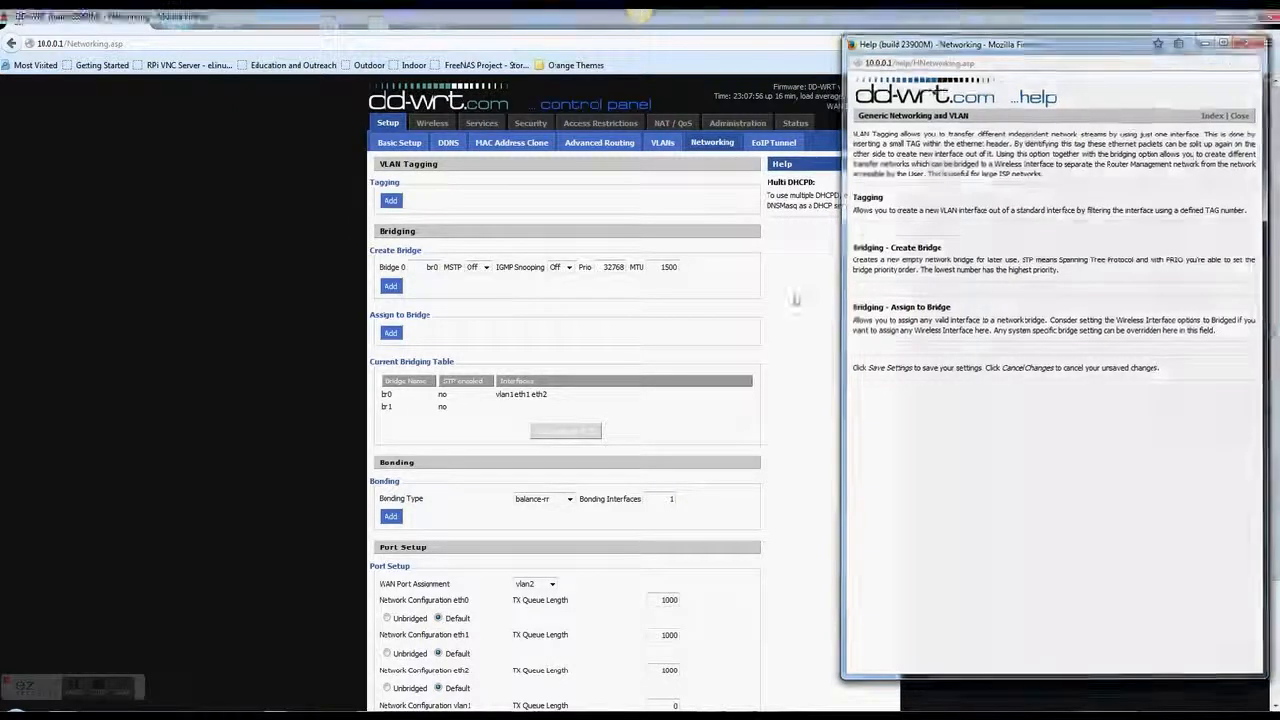
{"action": "scroll", "coordinate": [735, 382], "scroll_direction": "down", "scroll_amount": 2}
{"action": "scroll", "coordinate": [733, 340], "scroll_direction": "down", "scroll_amount": 1}
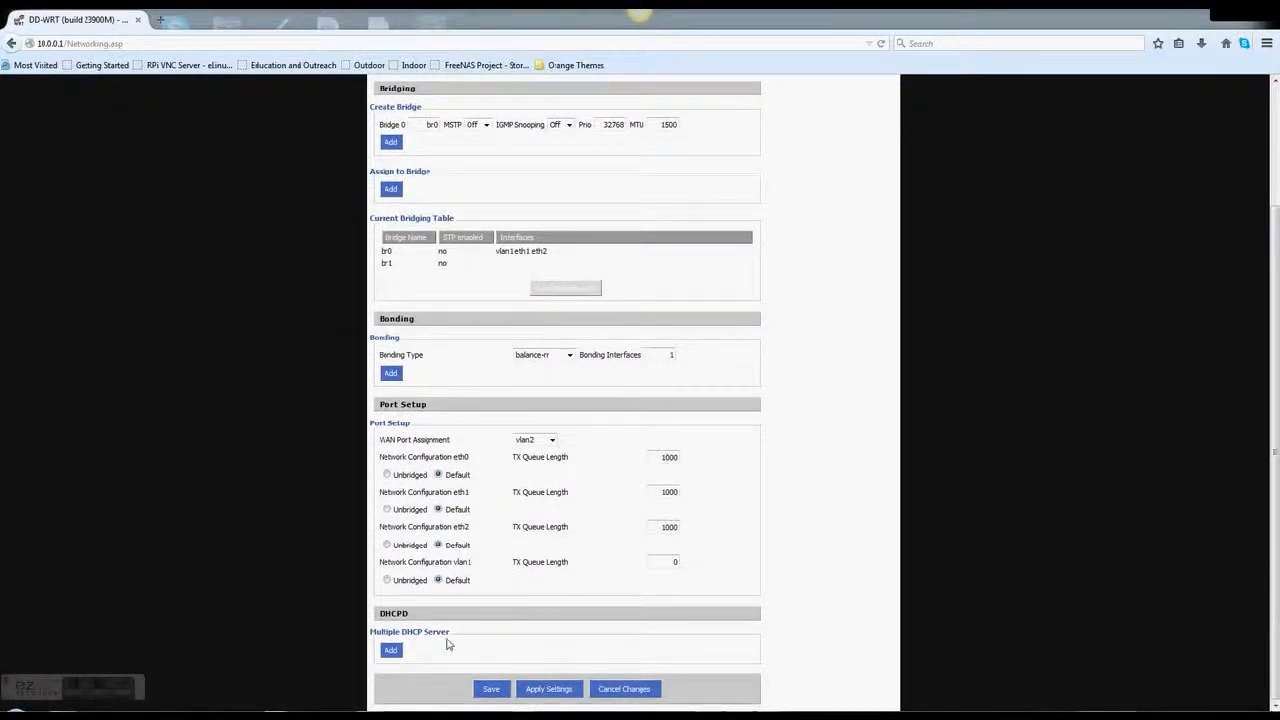
Add a DHCP 0 server on br0 (start 100, max 50, lease 3600) and submit it
{"action": "left_click", "coordinate": [395, 650]}
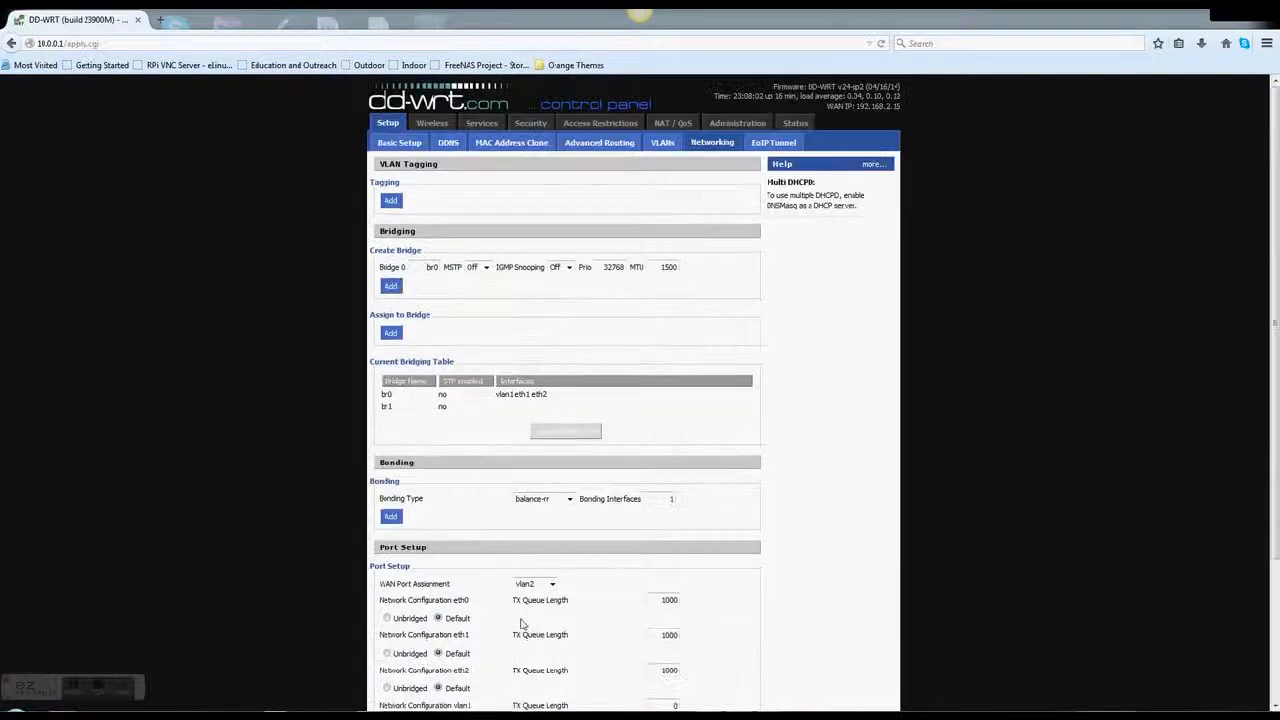
{"action": "scroll", "coordinate": [548, 497], "scroll_direction": "down", "scroll_amount": 3}
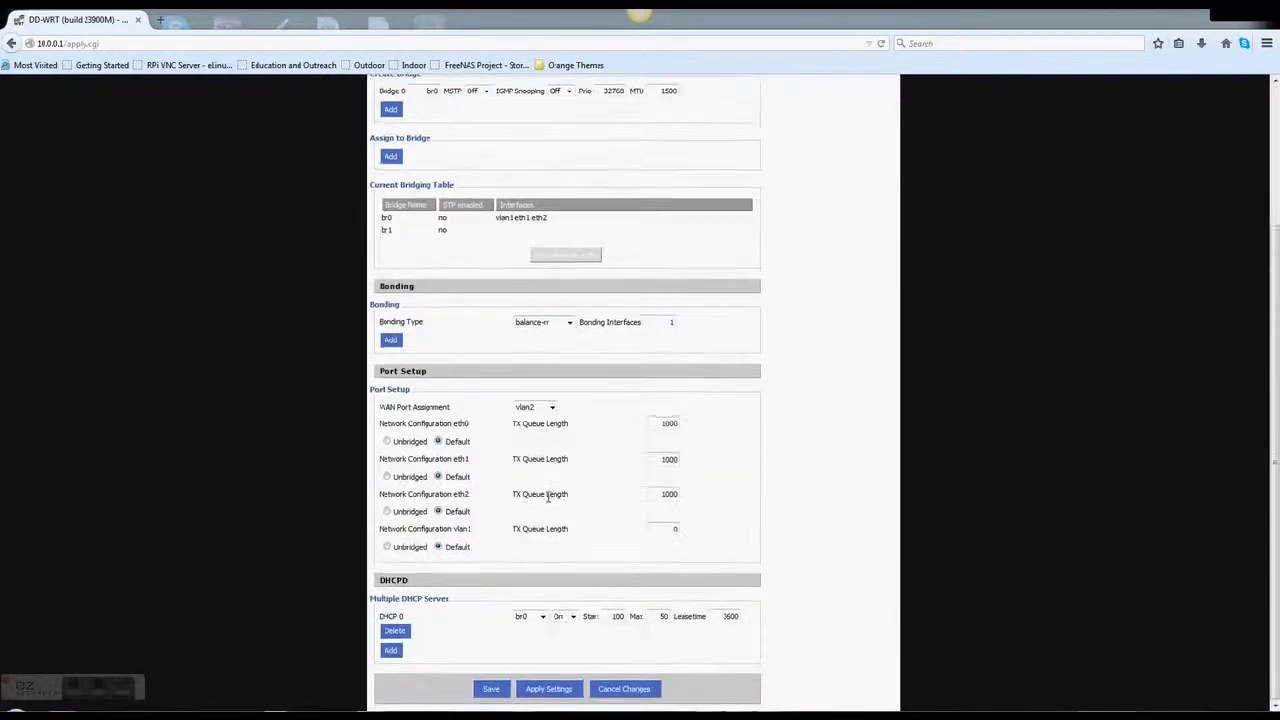
{"action": "left_click", "coordinate": [540, 617]}
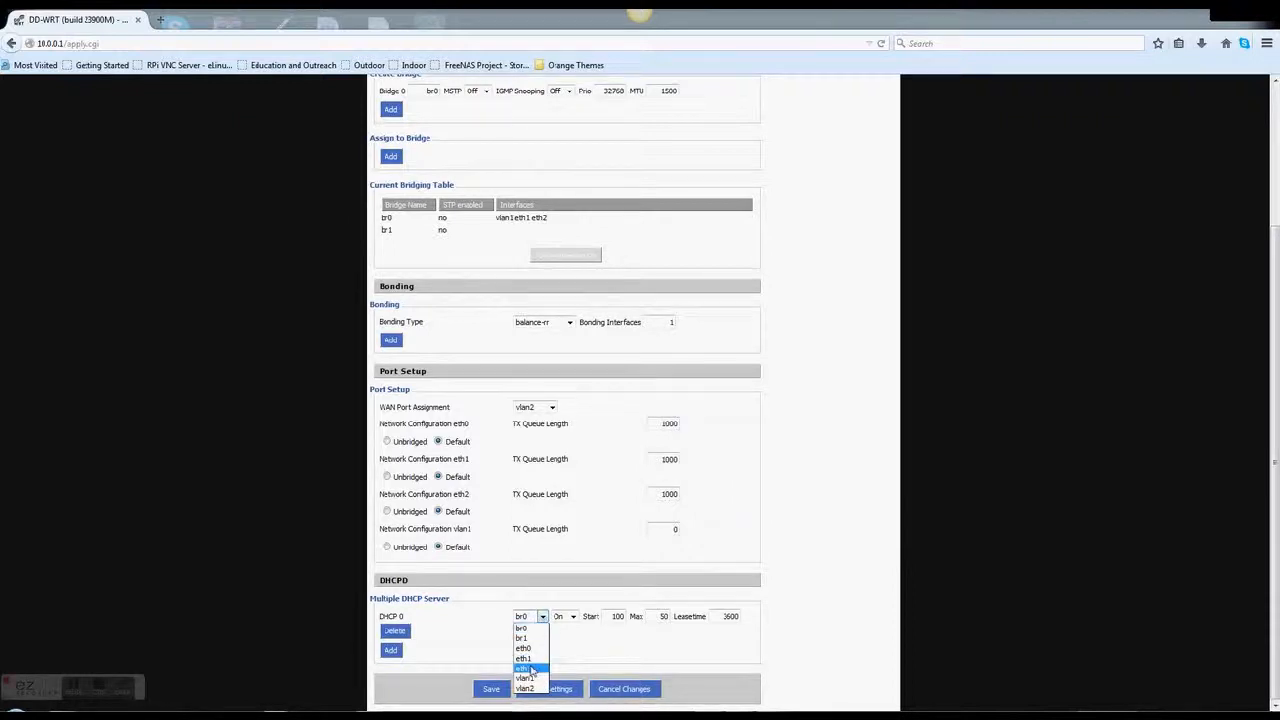
{"action": "left_click", "coordinate": [577, 645]}
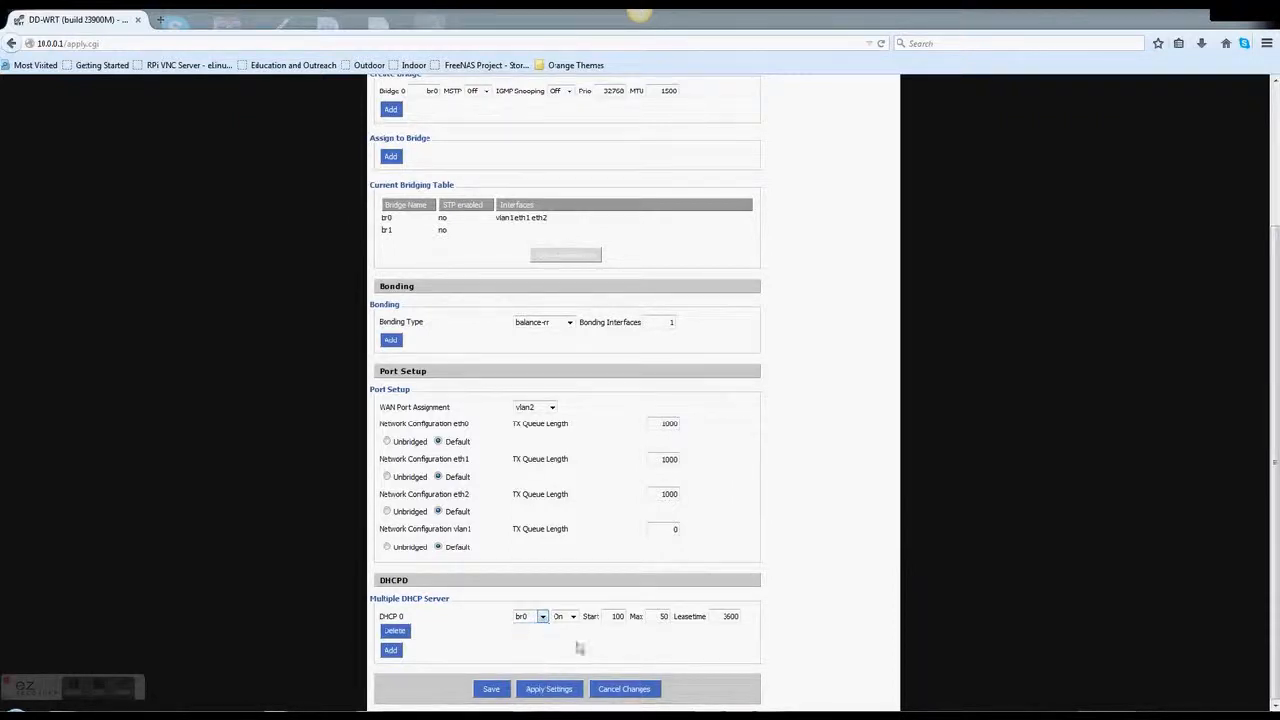
{"action": "left_click", "coordinate": [573, 617]}
{"action": "left_click", "coordinate": [586, 616]}
{"action": "left_click", "coordinate": [395, 631]}
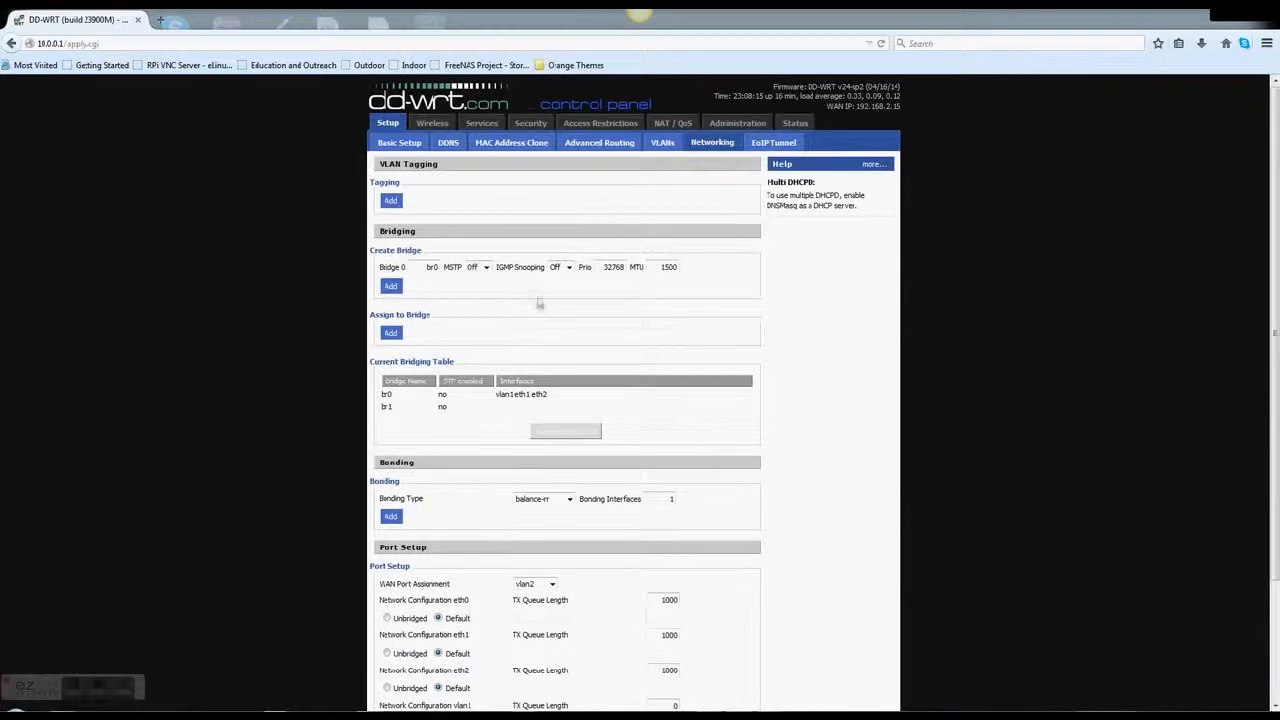
View the EoIP Tunnel settings, then on Services toggle Zabbix on and back off
{"action": "left_click", "coordinate": [755, 146]}
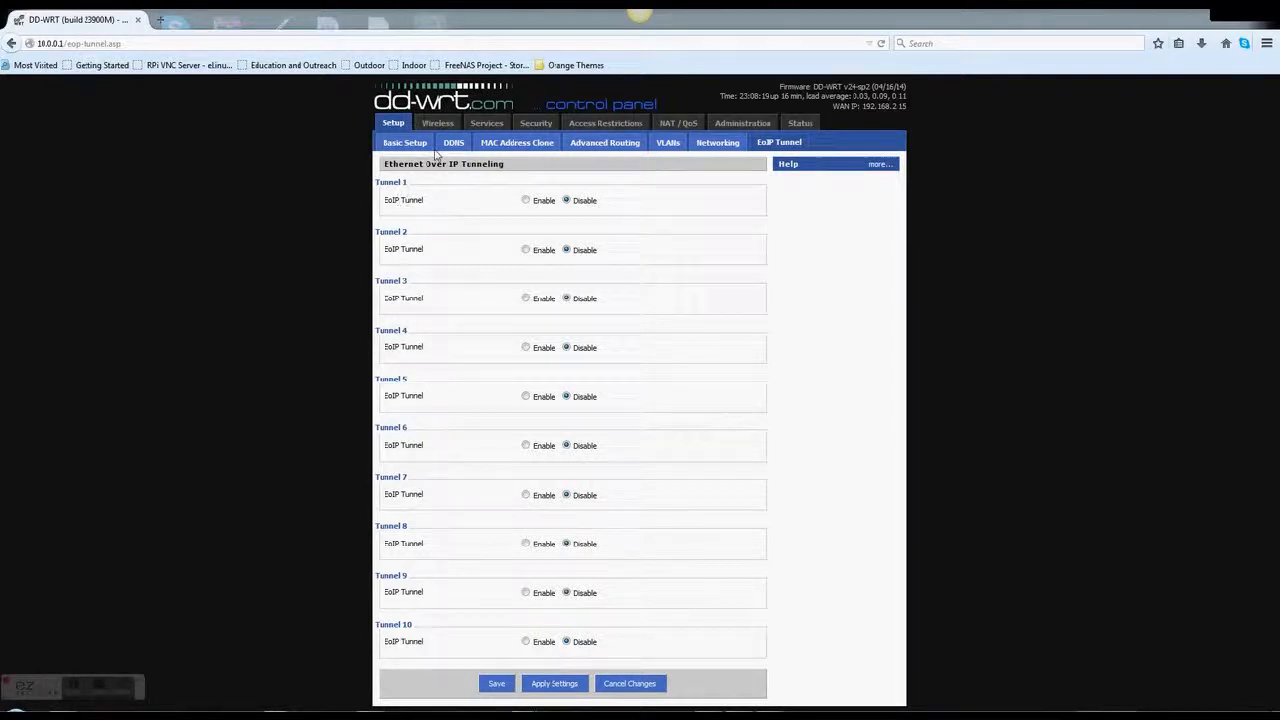
{"action": "left_click", "coordinate": [478, 124]}
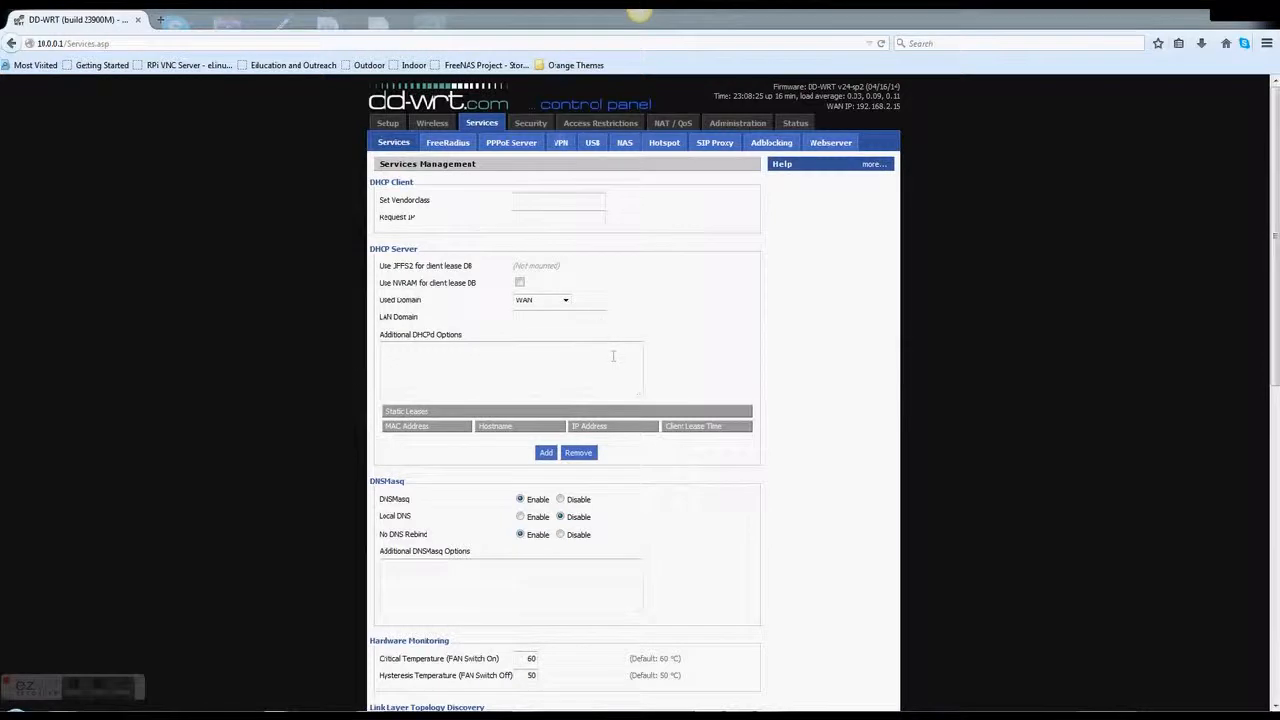
{"action": "scroll", "coordinate": [613, 356], "scroll_direction": "down", "scroll_amount": 10}
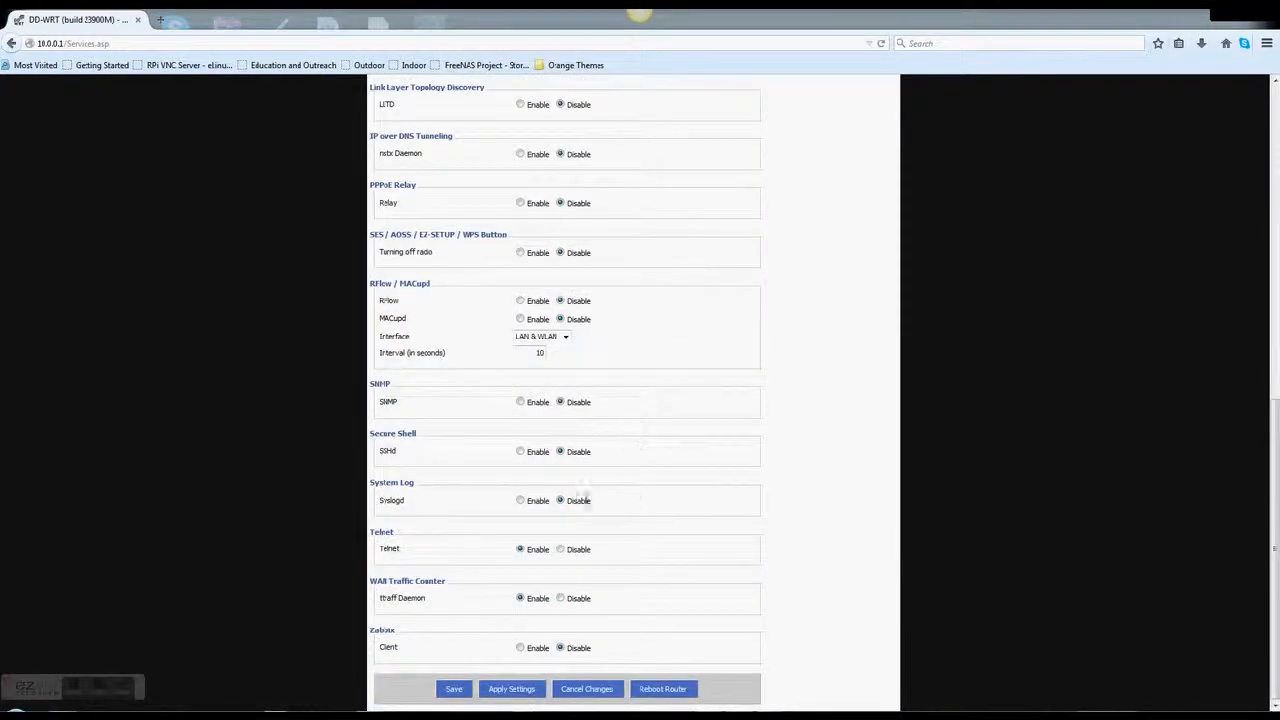
{"action": "left_click", "coordinate": [520, 649]}
{"action": "scroll", "coordinate": [519, 655], "scroll_direction": "down", "scroll_amount": 3}
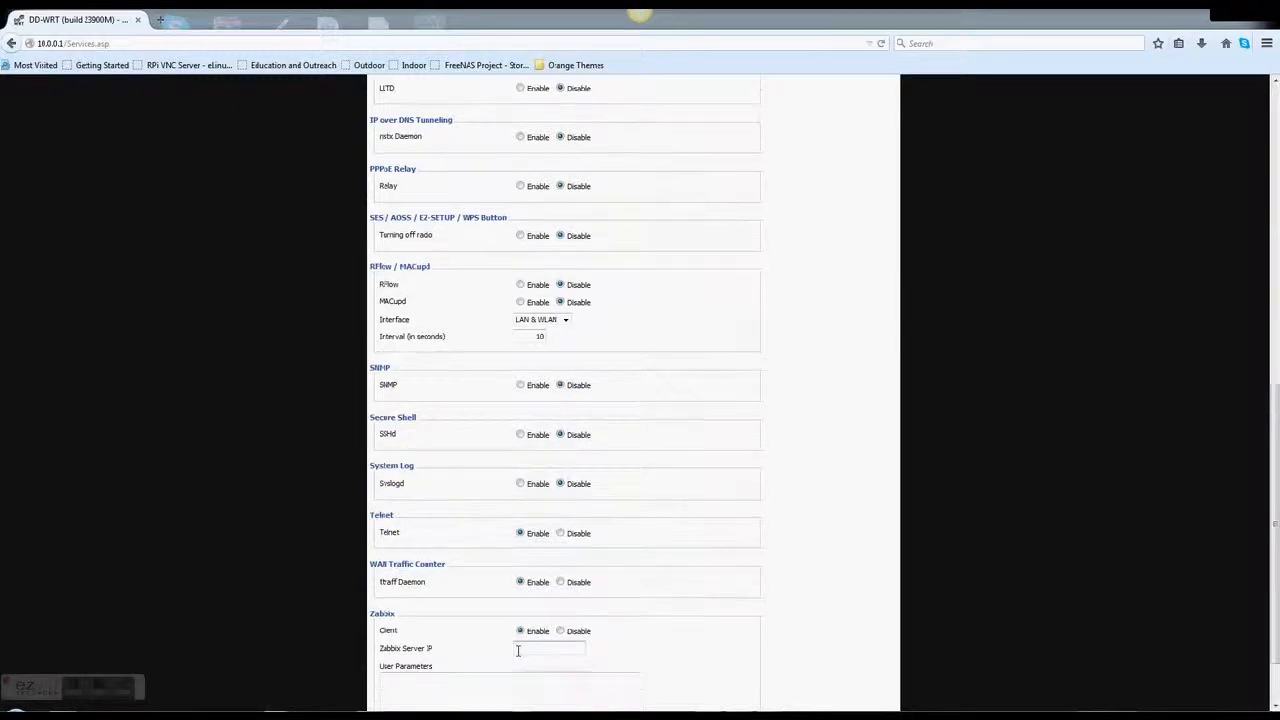
{"action": "left_click", "coordinate": [560, 554]}
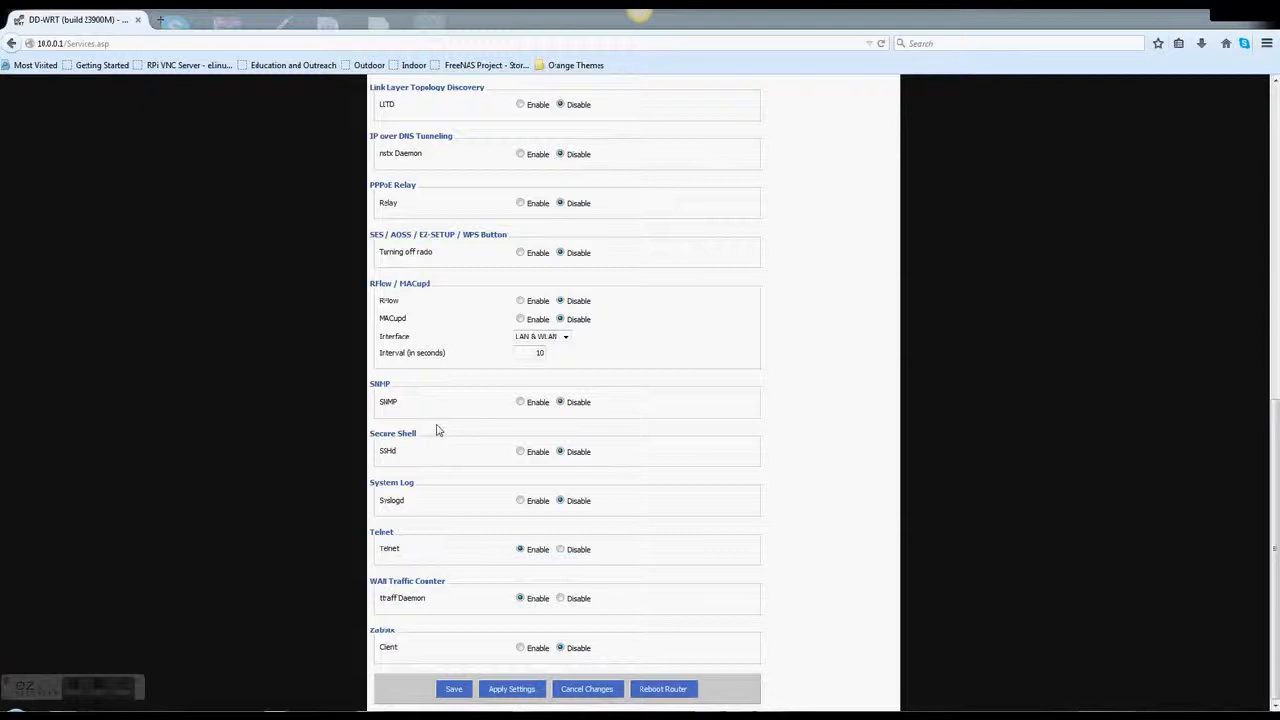
Enable SSHd, leave Syslogd disabled, and apply the service settings
{"action": "left_click", "coordinate": [520, 452]}
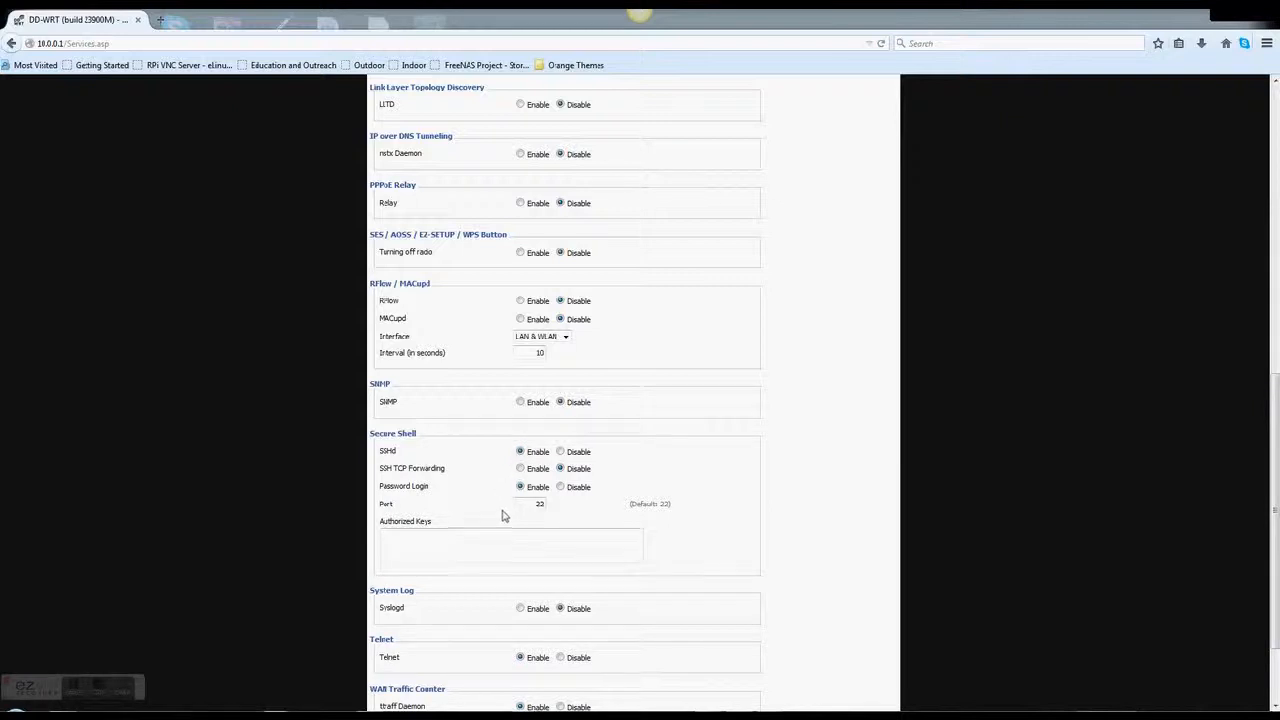
{"action": "scroll", "coordinate": [480, 552], "scroll_direction": "down", "scroll_amount": 2}
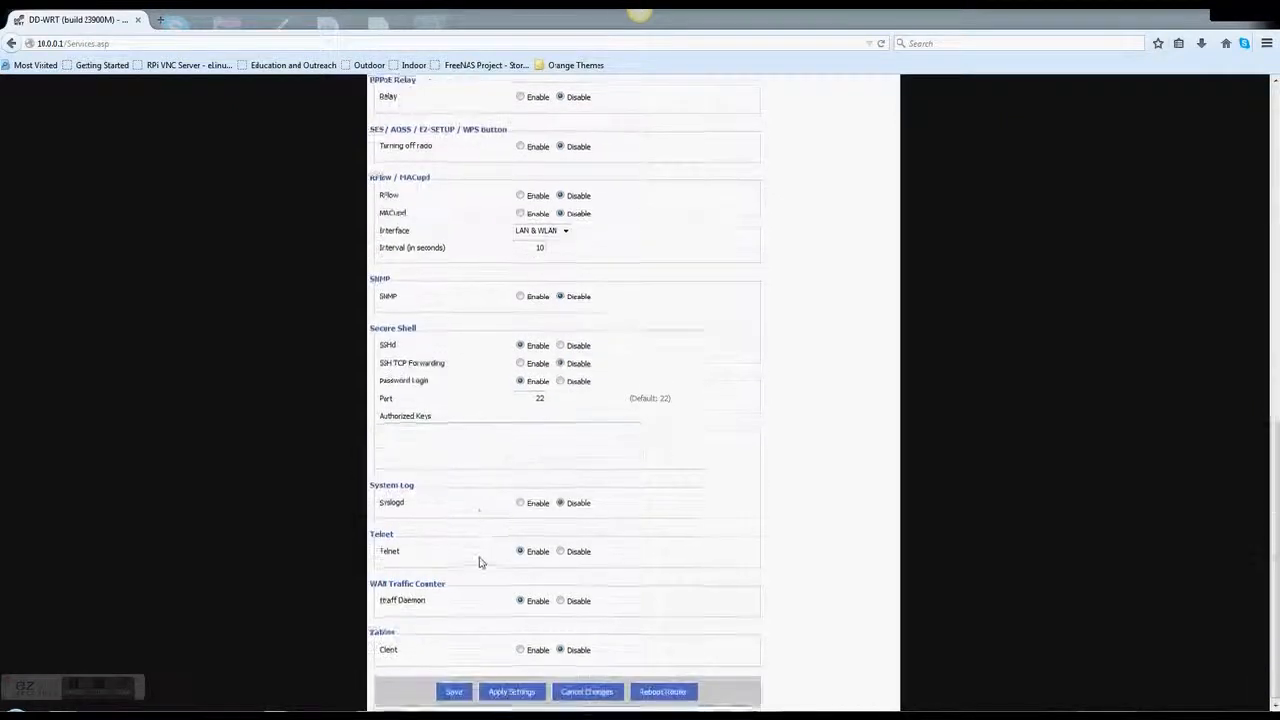
{"action": "left_click", "coordinate": [520, 501]}
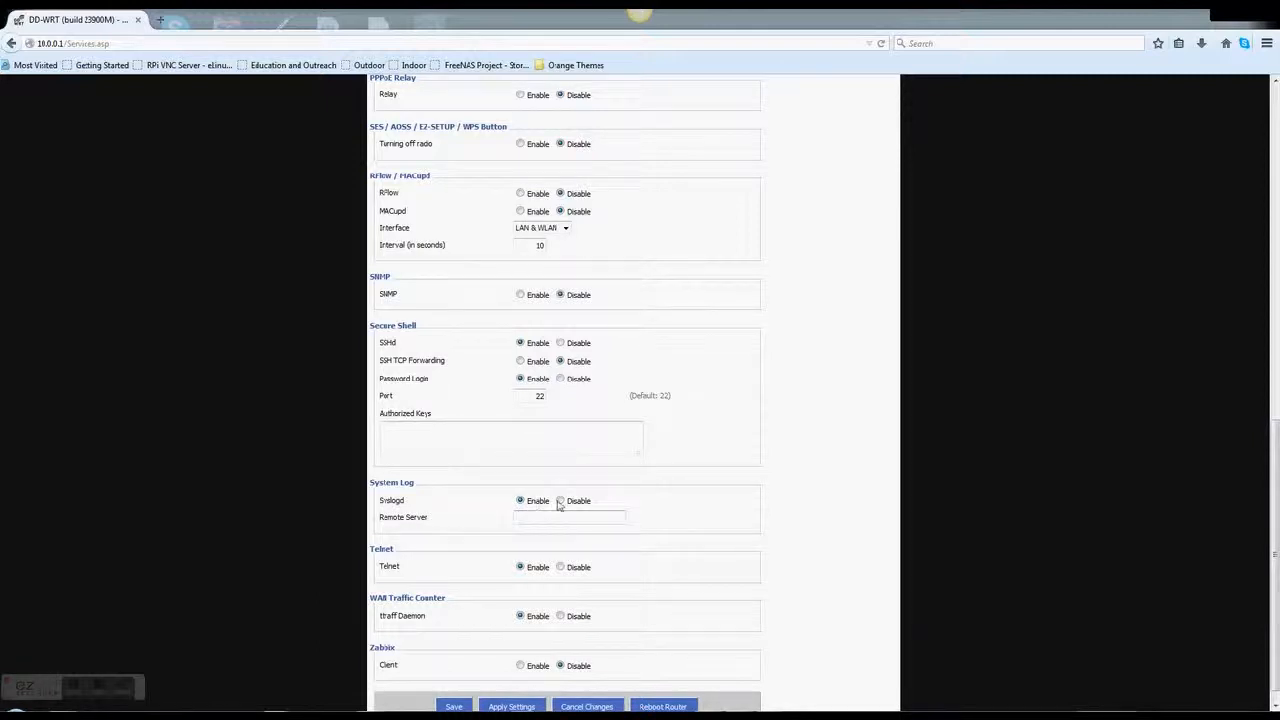
{"action": "left_click", "coordinate": [561, 501]}
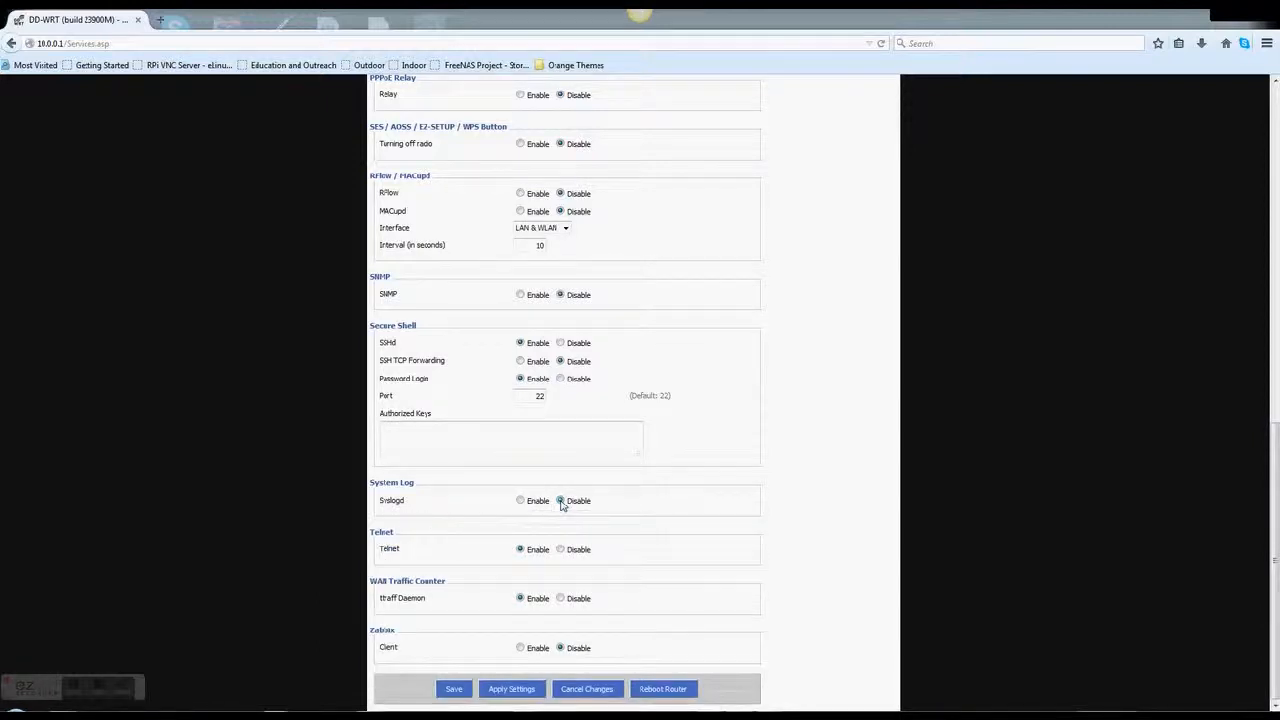
{"action": "left_click", "coordinate": [526, 689]}
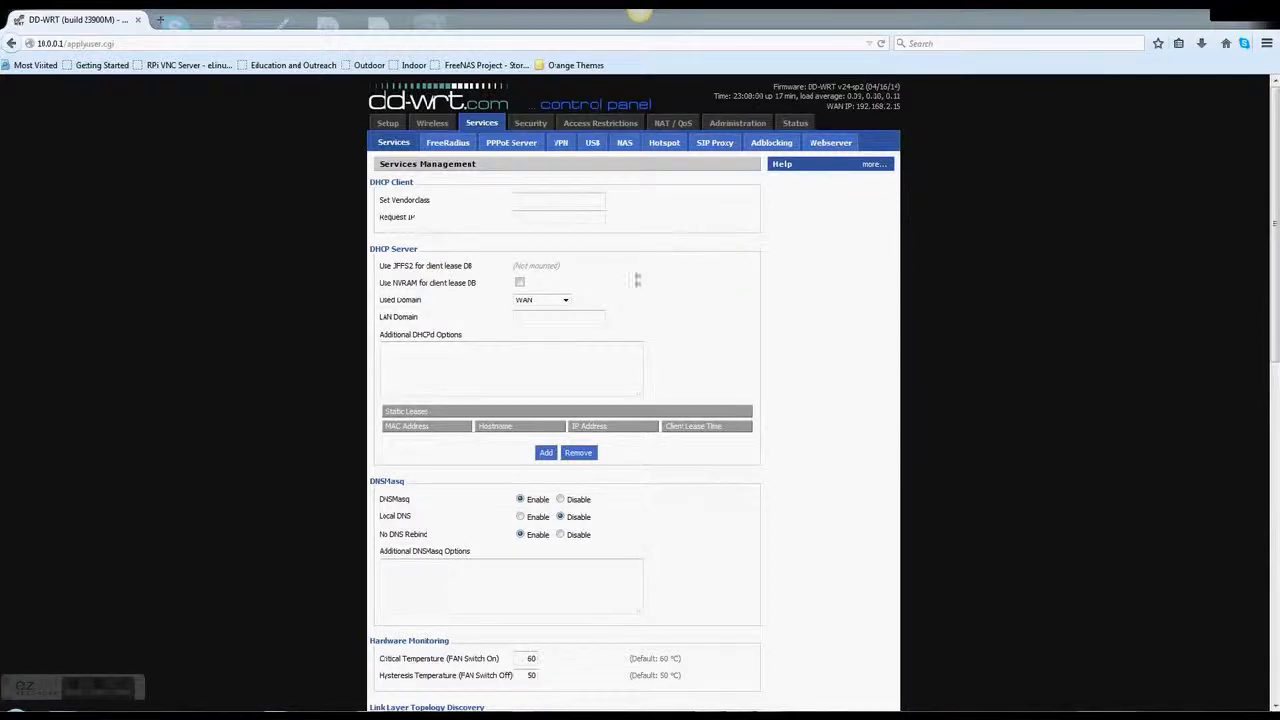
Enable FreeRadius, add client and user entries, and apply the settings
{"action": "left_click", "coordinate": [450, 143]}
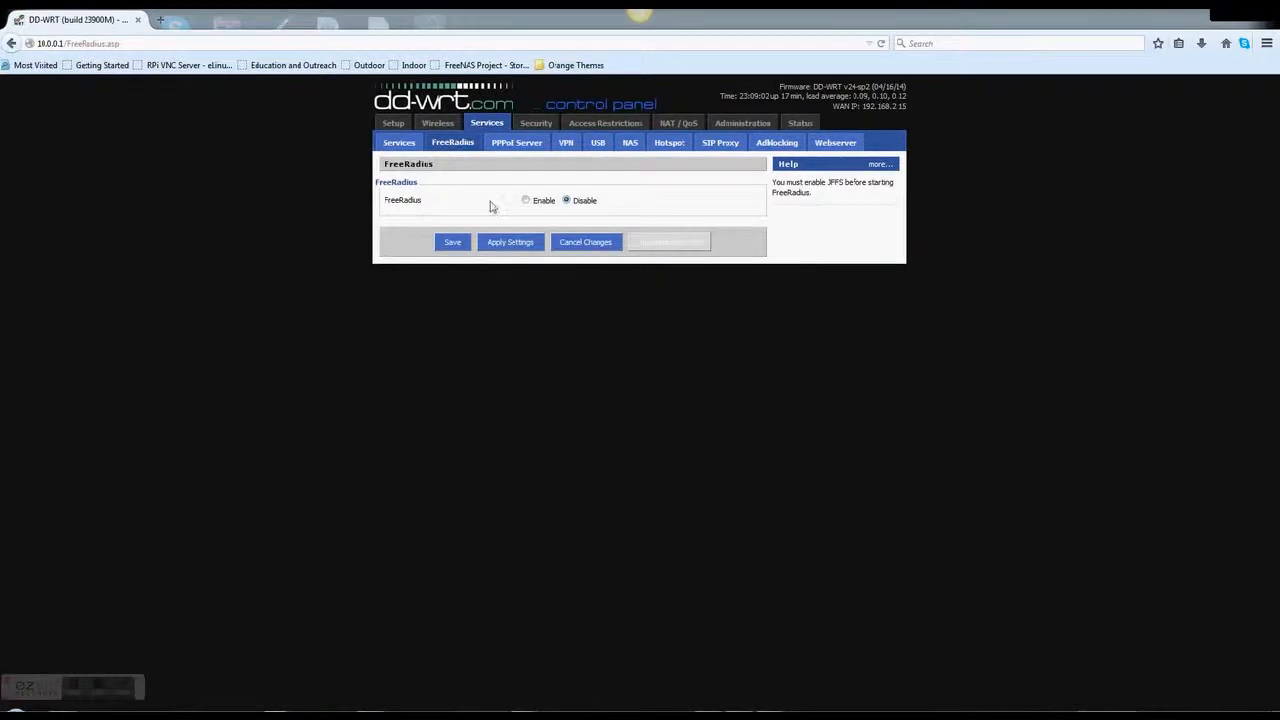
{"action": "left_click", "coordinate": [526, 201]}
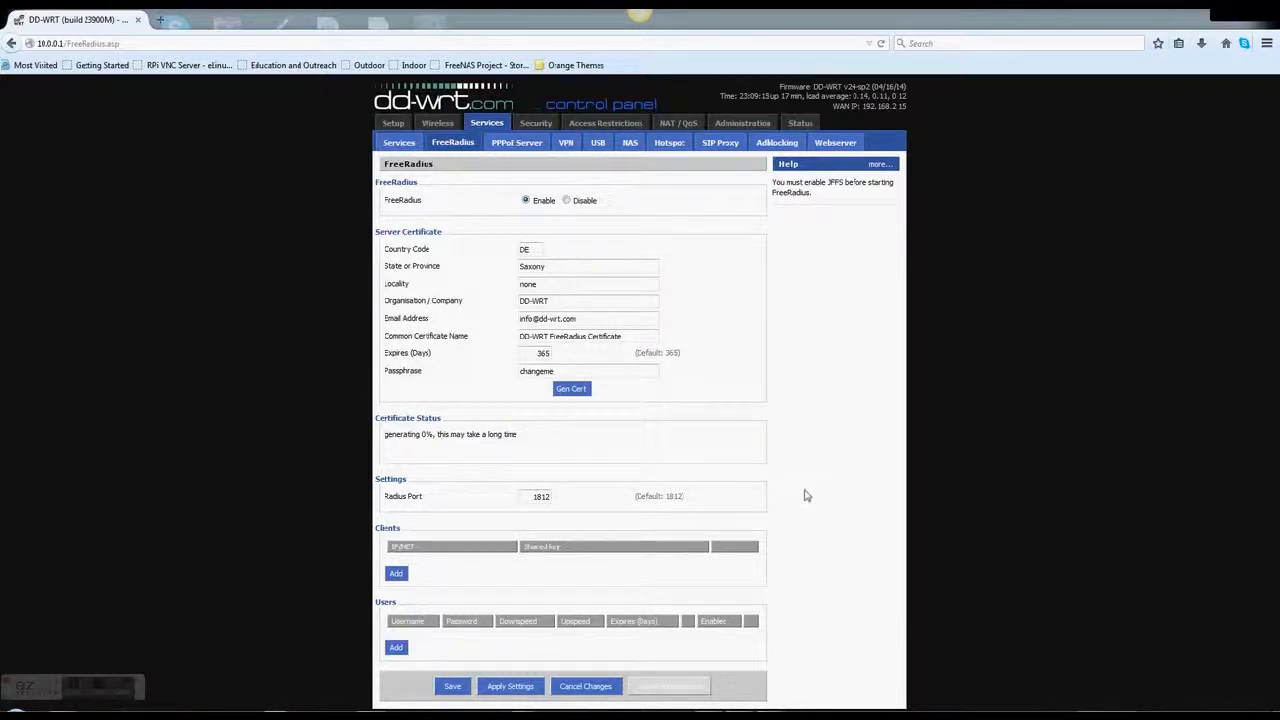
{"action": "left_click", "coordinate": [396, 573]}
{"action": "left_click", "coordinate": [395, 648]}
{"action": "left_click", "coordinate": [398, 652]}
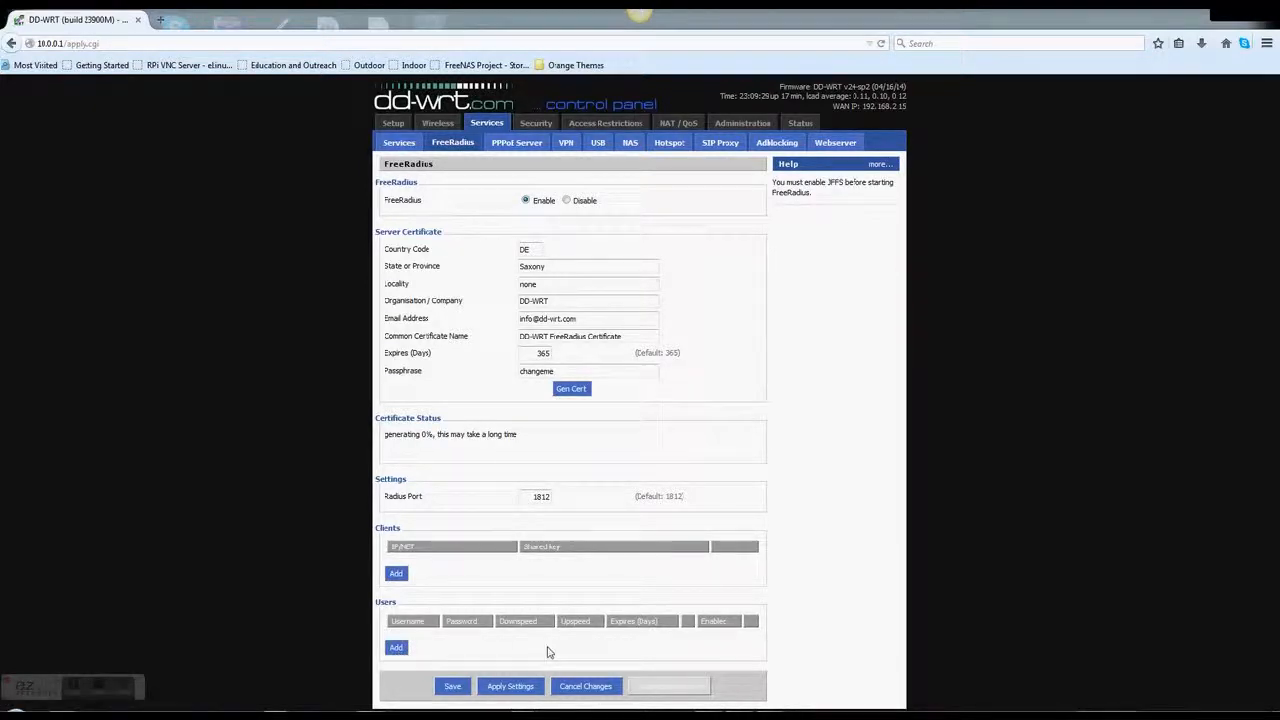
{"action": "left_click", "coordinate": [513, 688]}
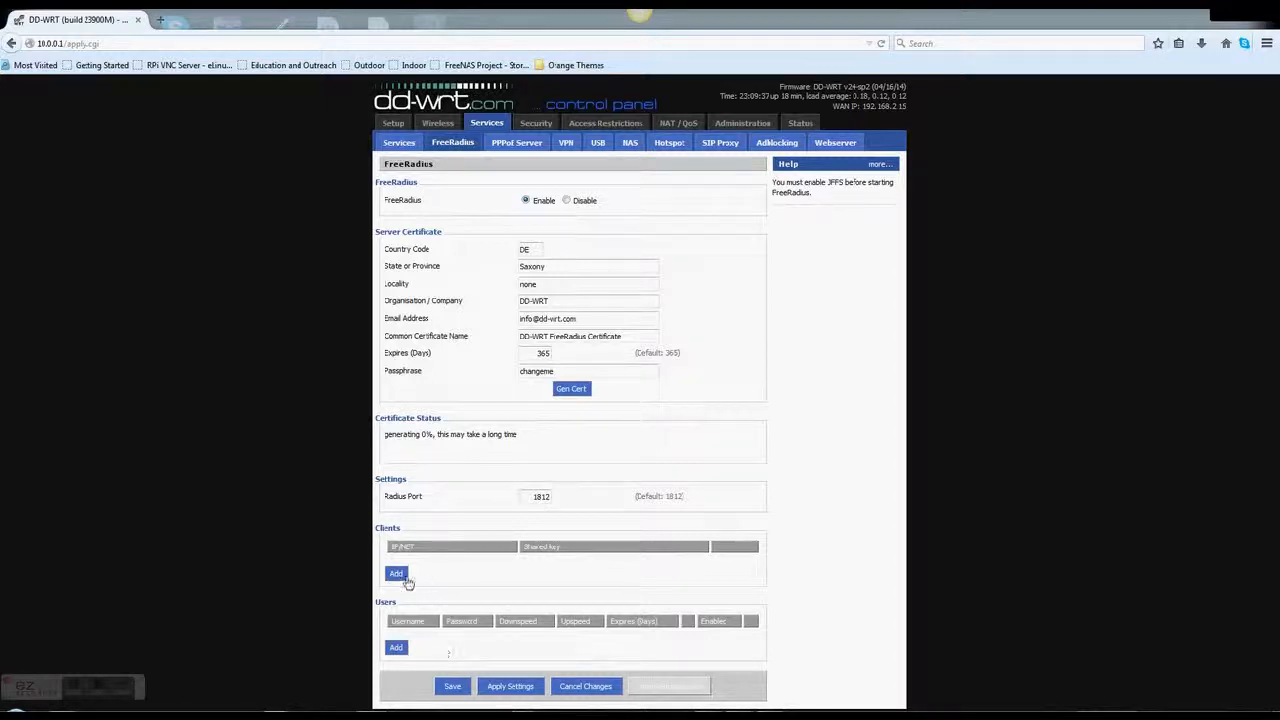
Add another RADIUS client entry, then read and close the FreeRadius help popup
{"action": "left_click", "coordinate": [400, 576]}
{"action": "left_click_drag", "start_coordinate": [462, 253], "coordinate": [510, 275]}
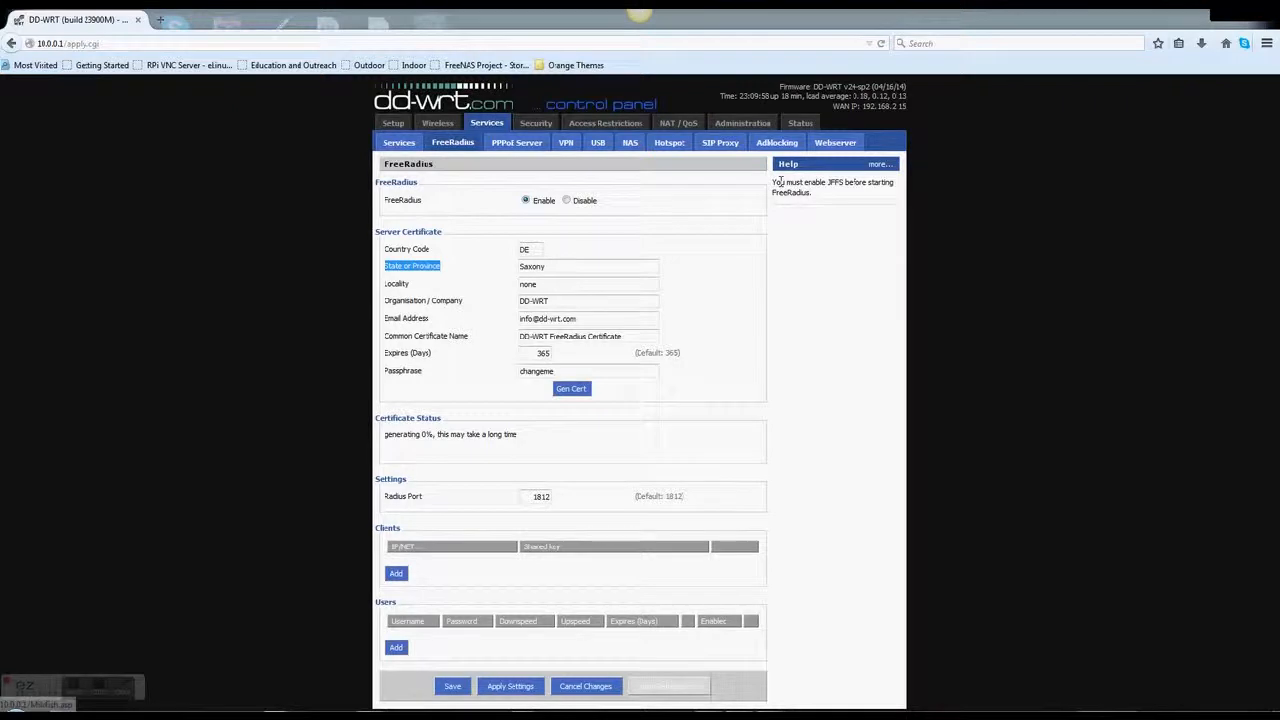
{"action": "left_click_drag", "start_coordinate": [772, 181], "coordinate": [832, 209]}
{"action": "left_click", "coordinate": [825, 207]}
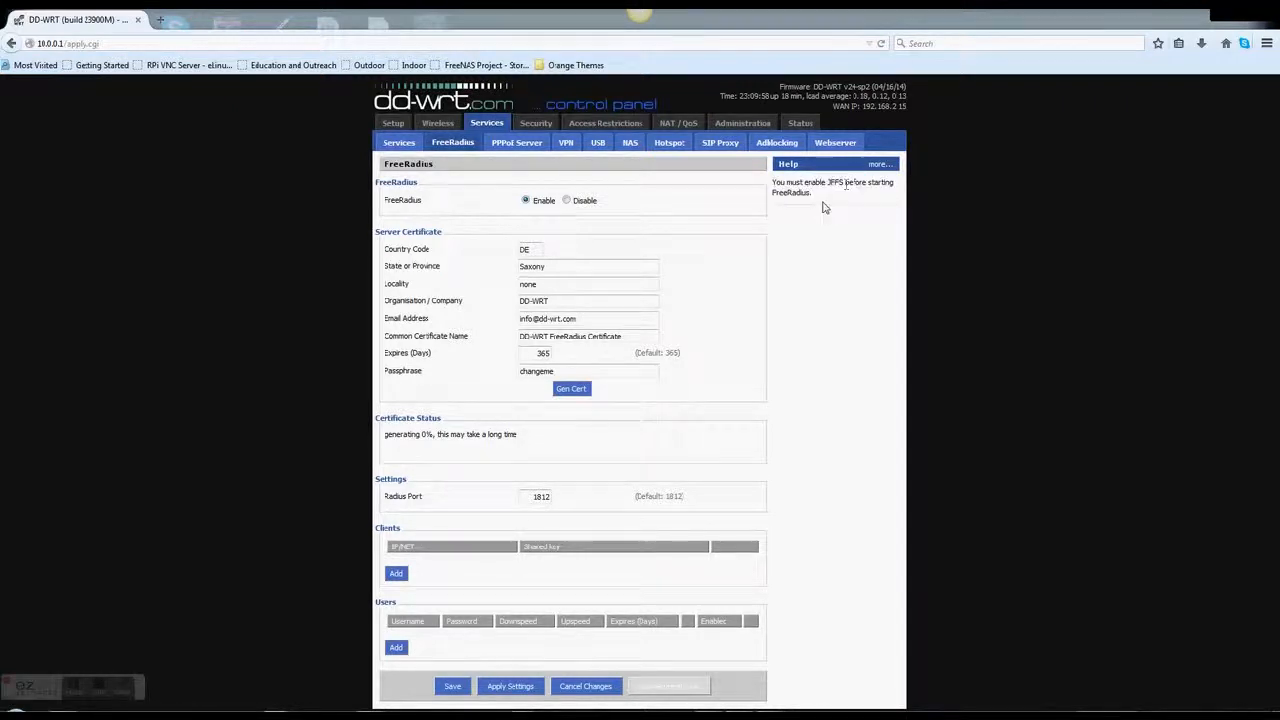
{"action": "left_click", "coordinate": [869, 167]}
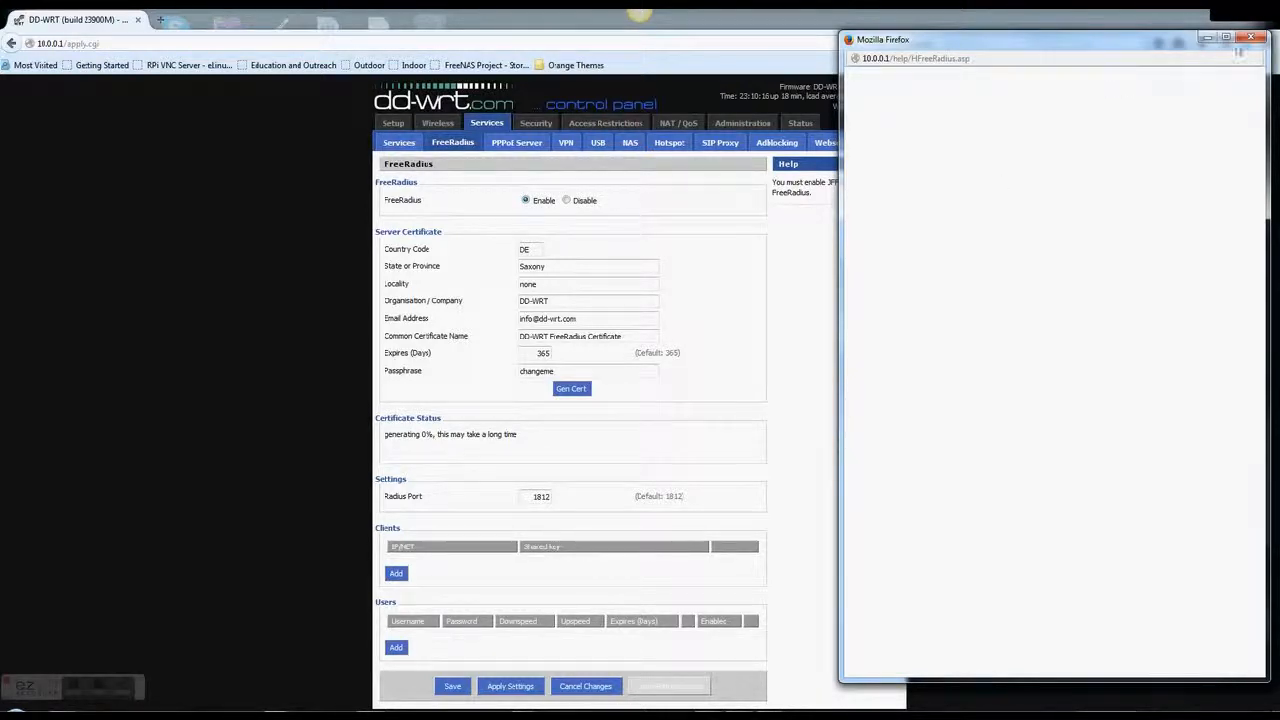
{"action": "left_click", "coordinate": [1249, 39]}
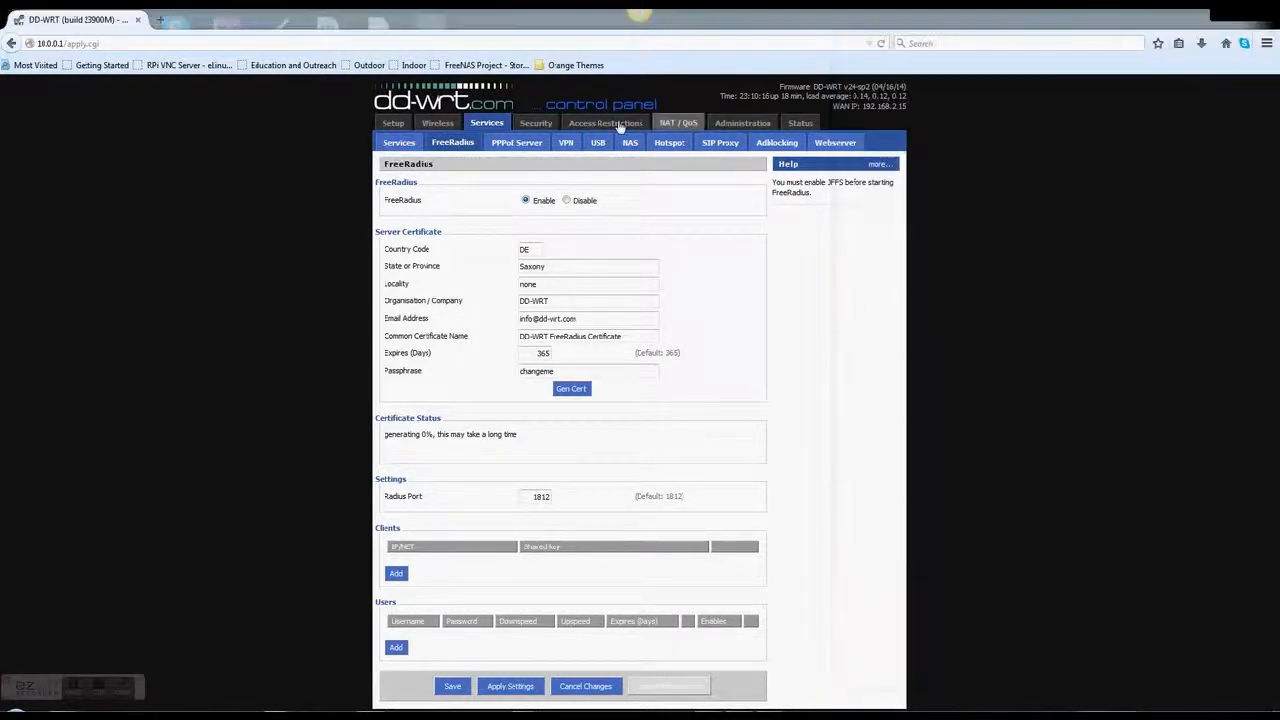
Look through the PPPoE Server, VPN, USB and Setup pages, ending on Administration Management
{"action": "left_click", "coordinate": [528, 144]}
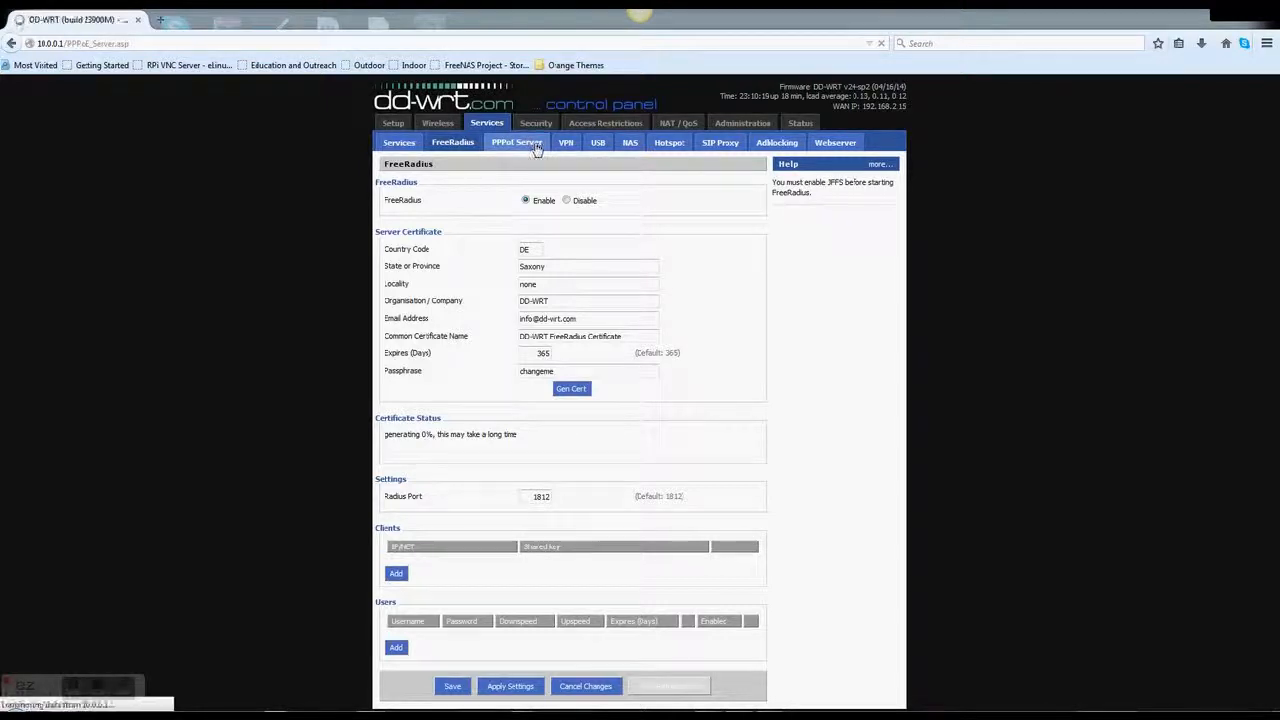
{"action": "left_click", "coordinate": [567, 146]}
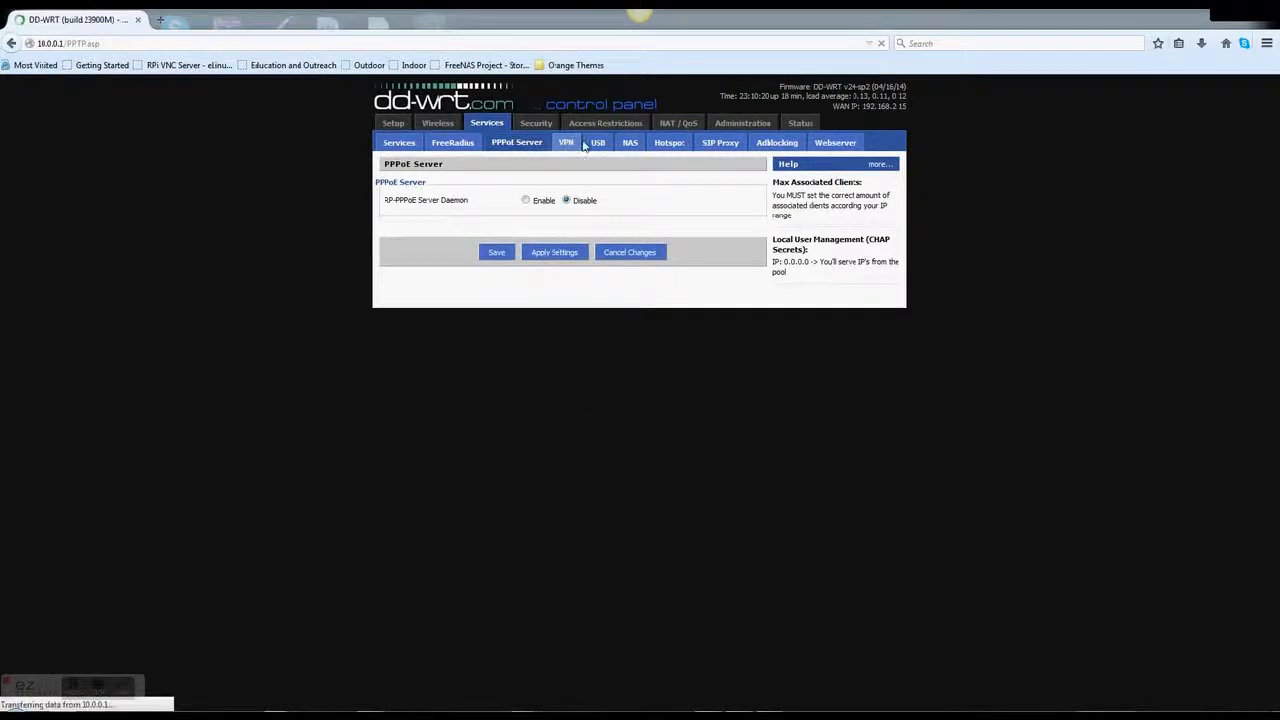
{"action": "left_click", "coordinate": [597, 146]}
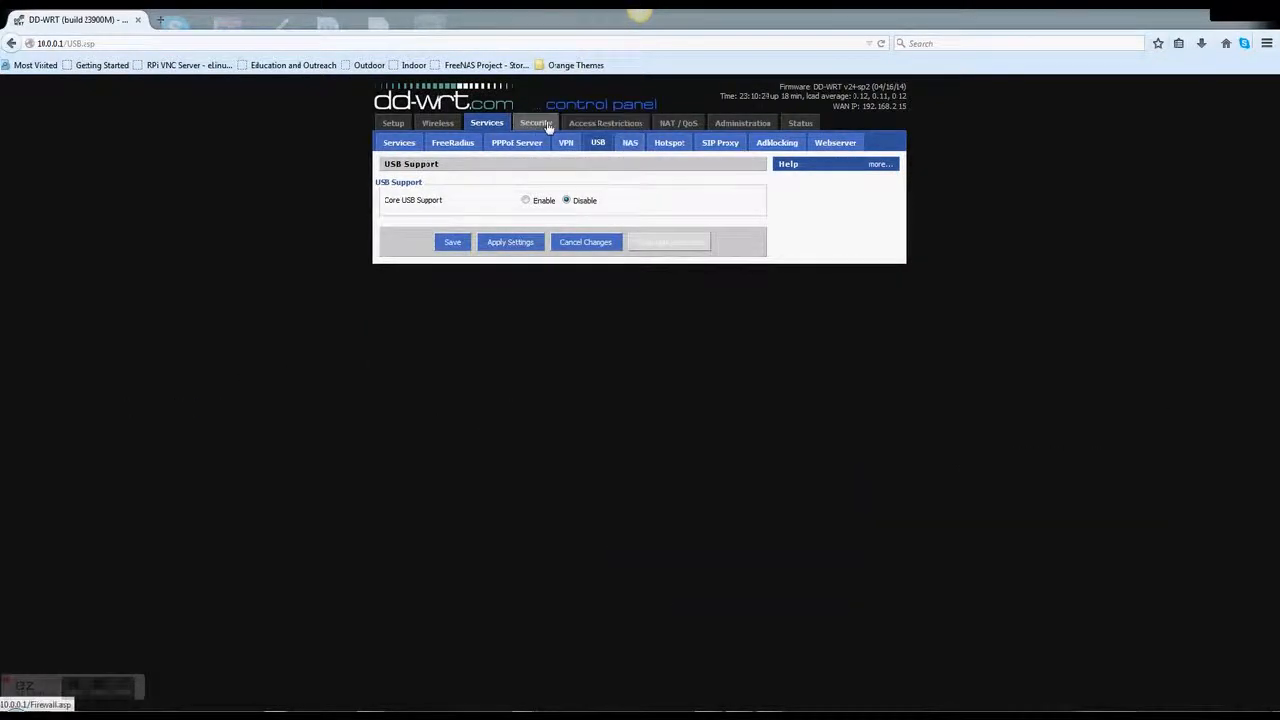
{"action": "left_click", "coordinate": [393, 123]}
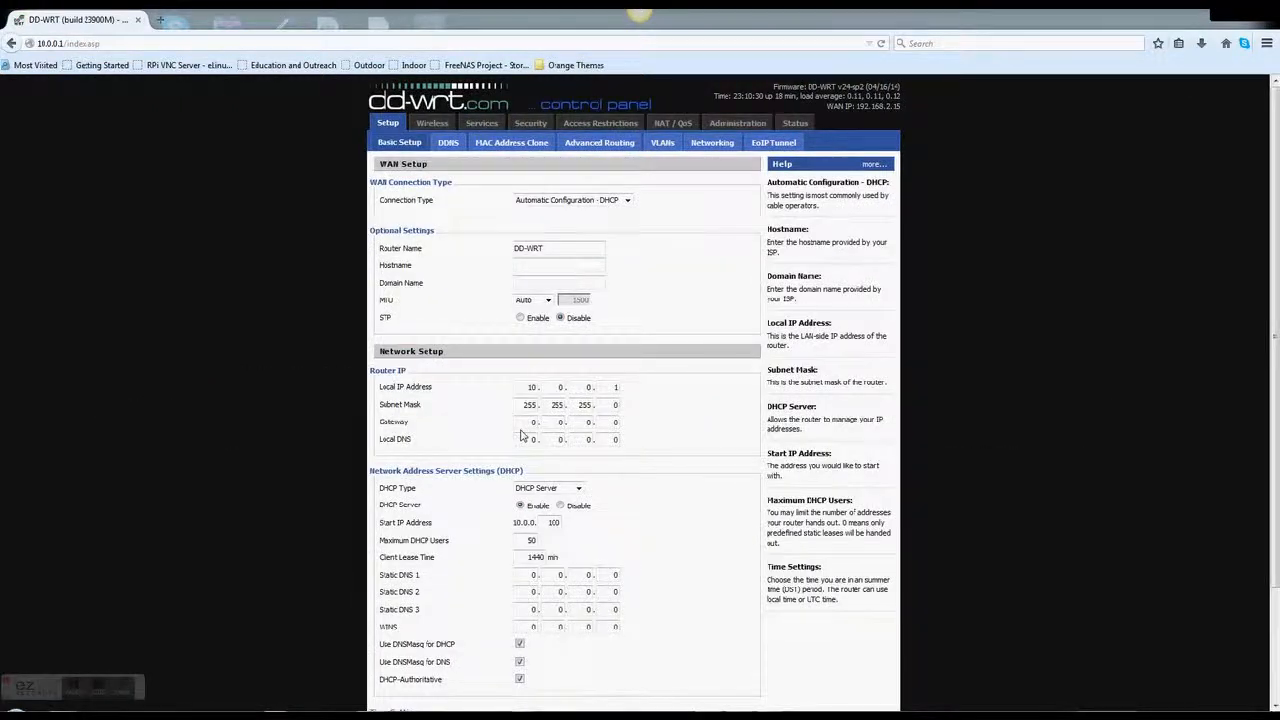
{"action": "scroll", "coordinate": [487, 493], "scroll_direction": "down", "scroll_amount": 3}
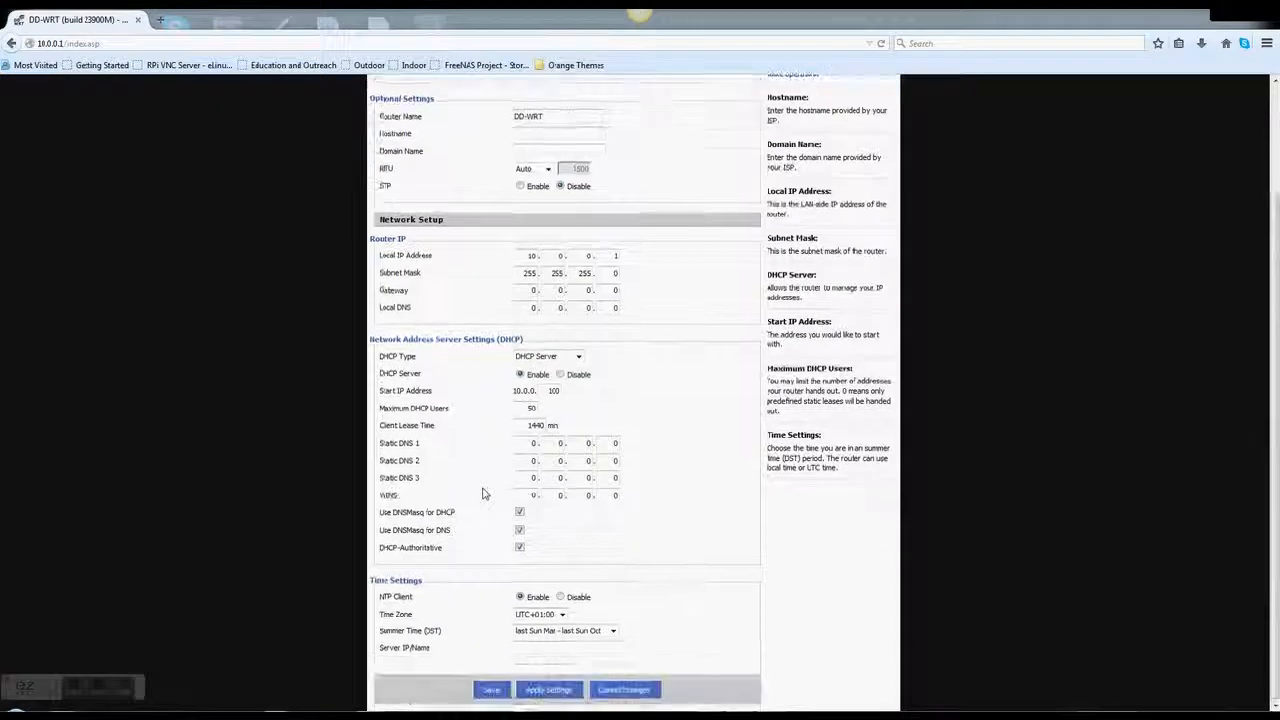
{"action": "scroll", "coordinate": [487, 493], "scroll_direction": "up", "scroll_amount": 3}
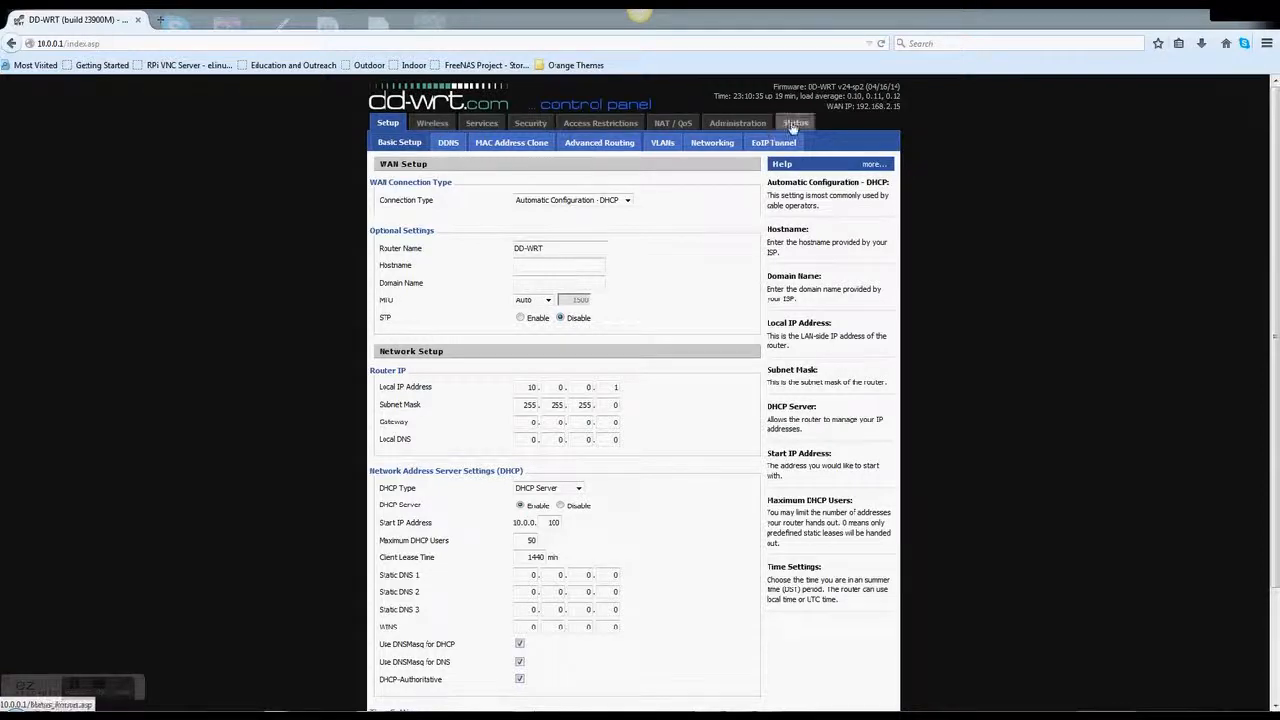
{"action": "left_click", "coordinate": [759, 127]}
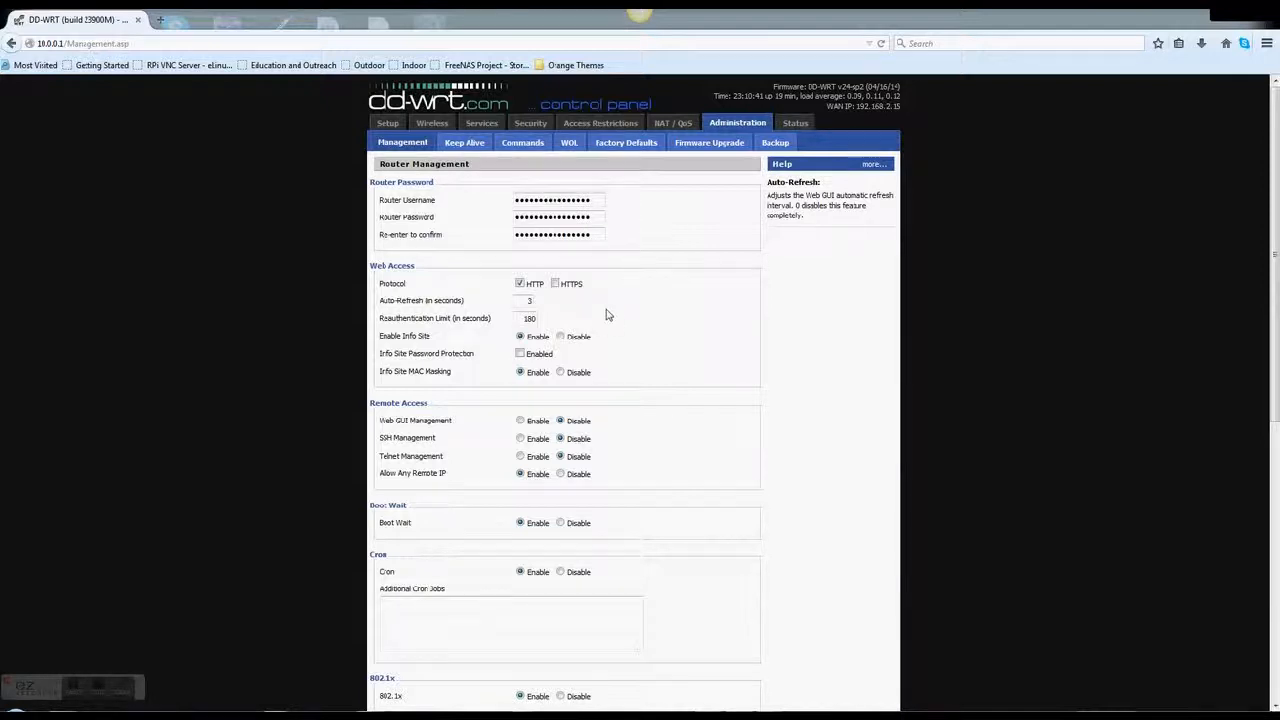
Enable JFFS2 support and apply it, giving 17.63 MB total size
{"action": "scroll", "coordinate": [604, 384], "scroll_direction": "down", "scroll_amount": 4}
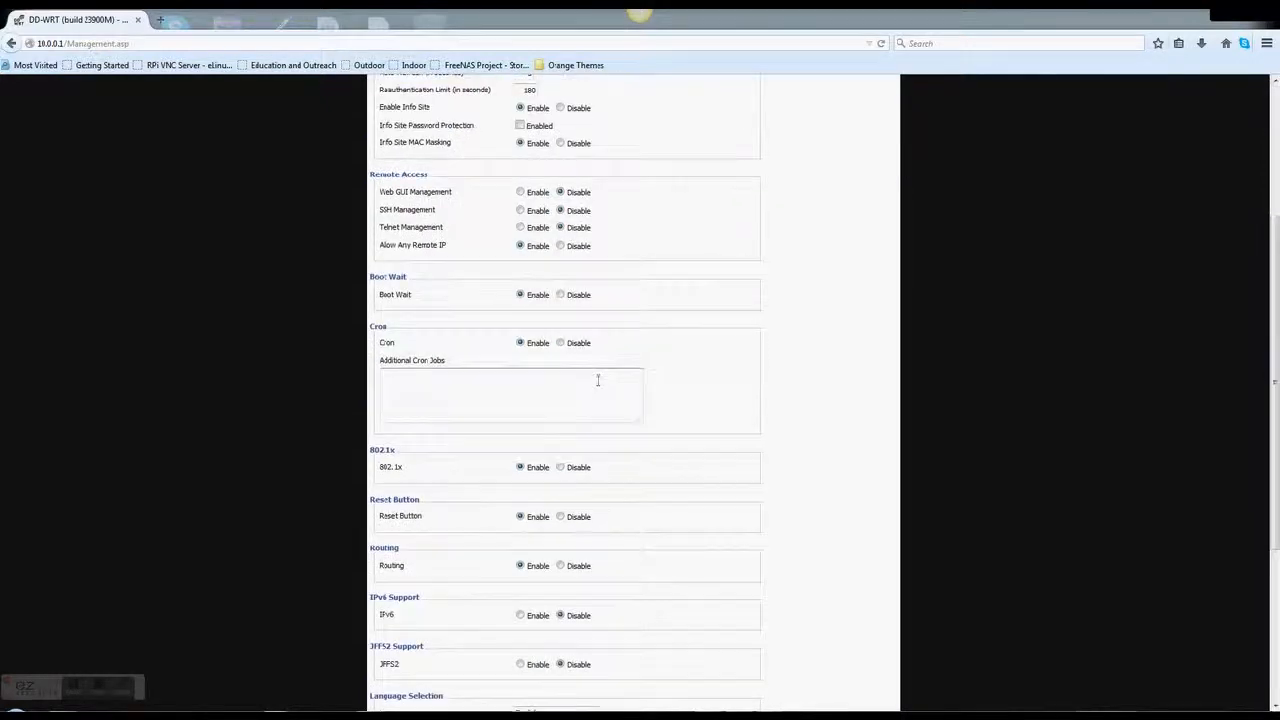
{"action": "scroll", "coordinate": [594, 392], "scroll_direction": "down", "scroll_amount": 4}
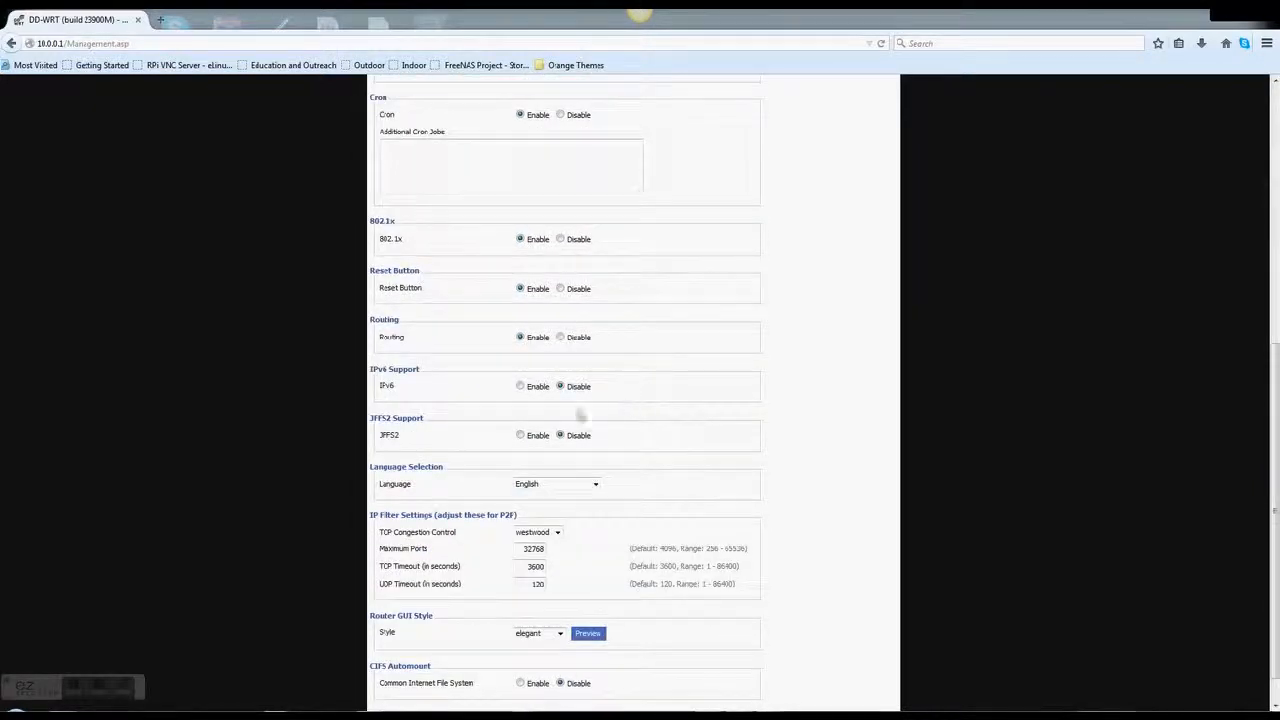
{"action": "left_click", "coordinate": [520, 436]}
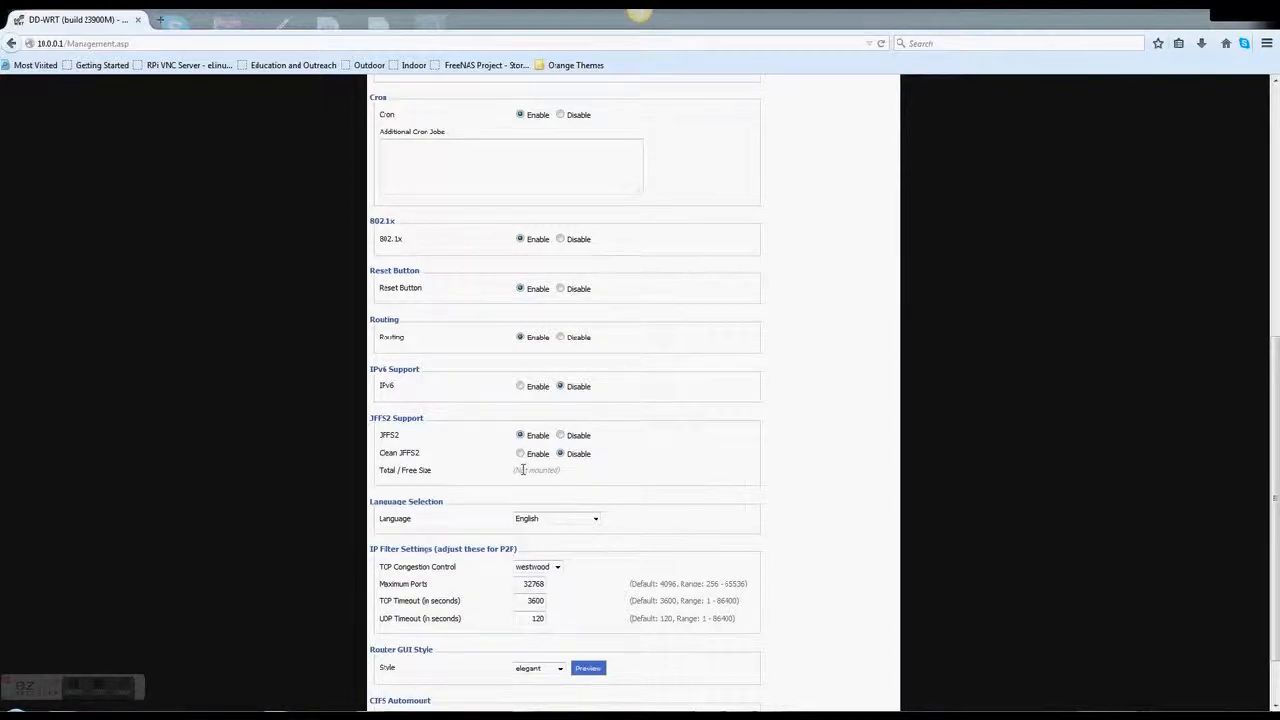
{"action": "scroll", "coordinate": [531, 509], "scroll_direction": "down", "scroll_amount": 2}
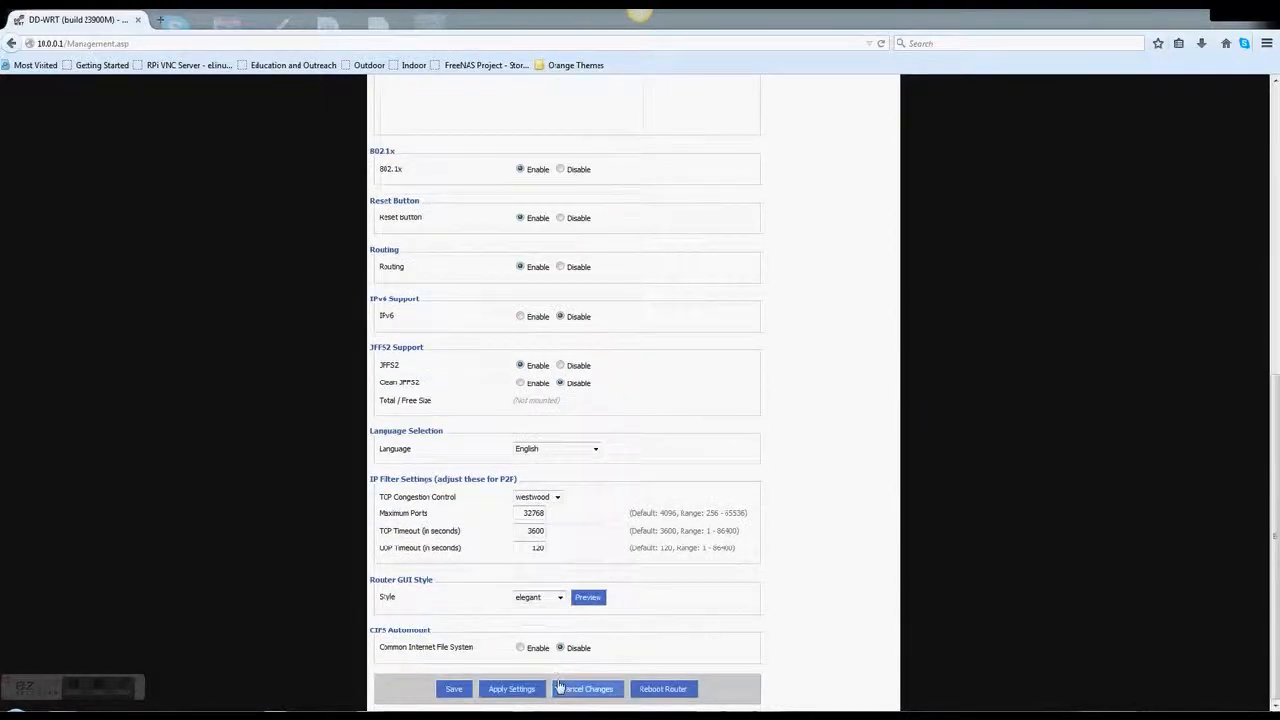
{"action": "left_click", "coordinate": [511, 688]}
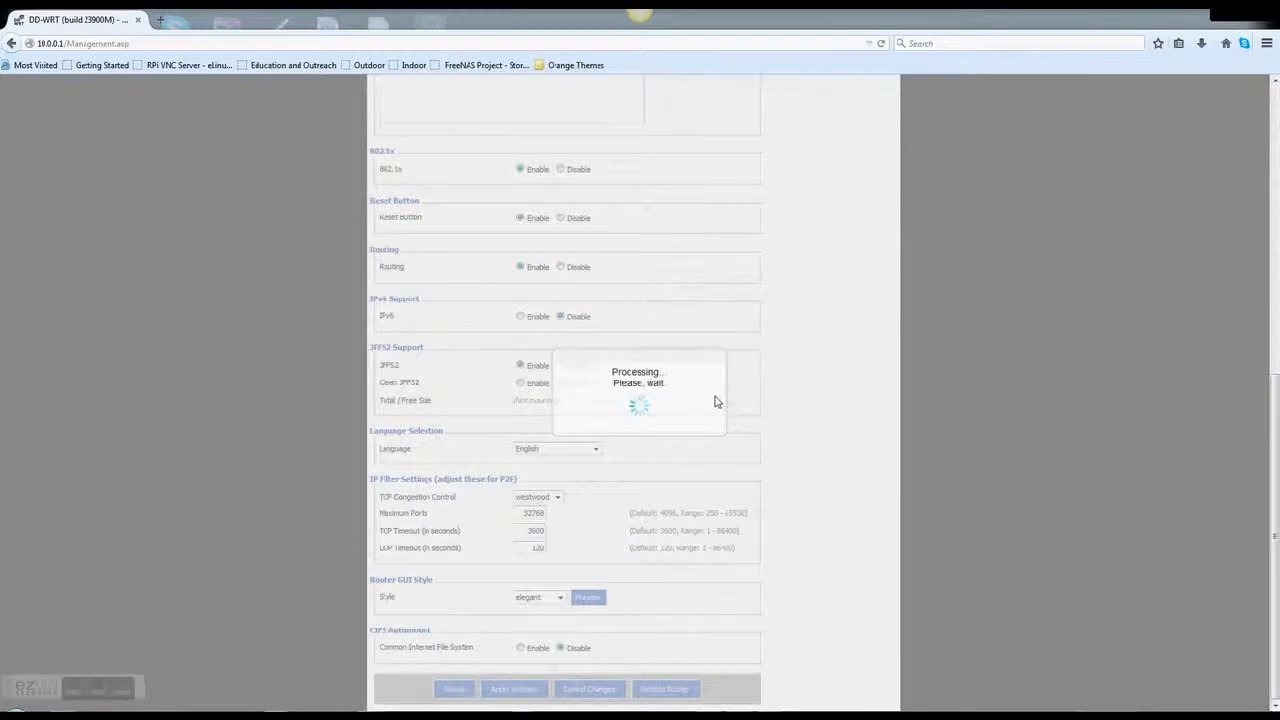
{"action": "scroll", "coordinate": [681, 414], "scroll_direction": "down", "scroll_amount": 10}
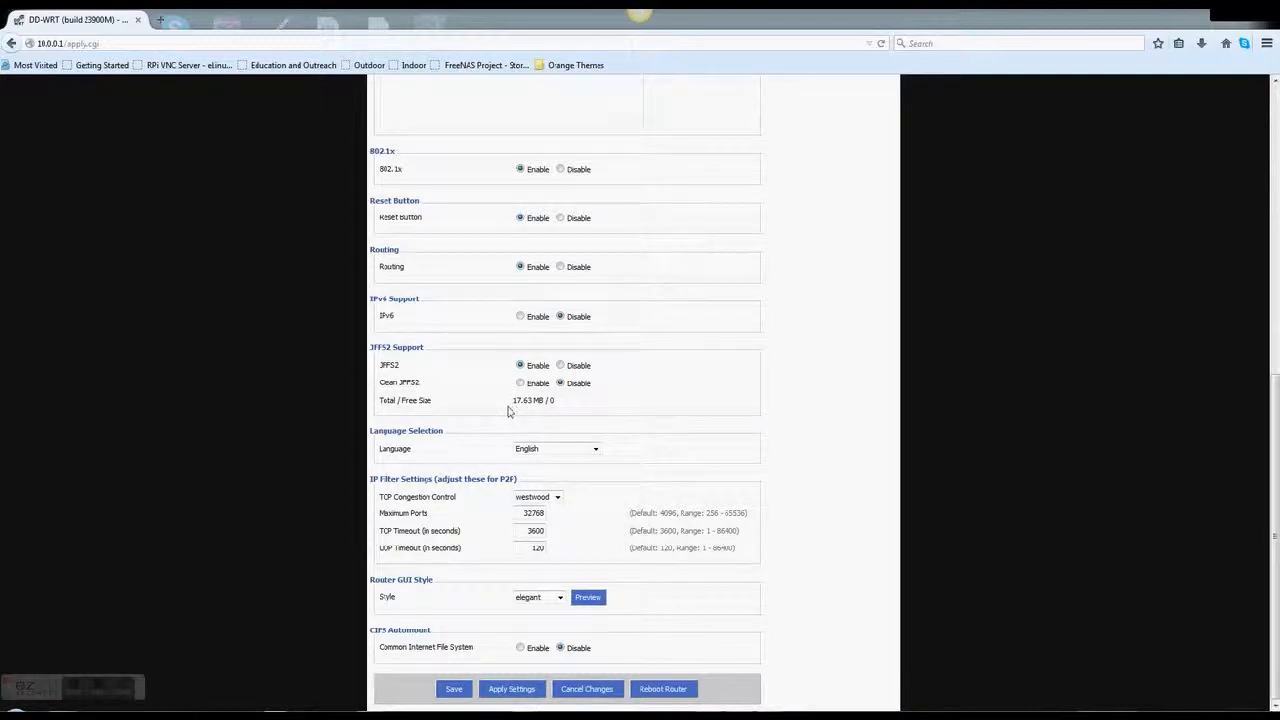
{"action": "scroll", "coordinate": [509, 410], "scroll_direction": "up", "scroll_amount": 10}
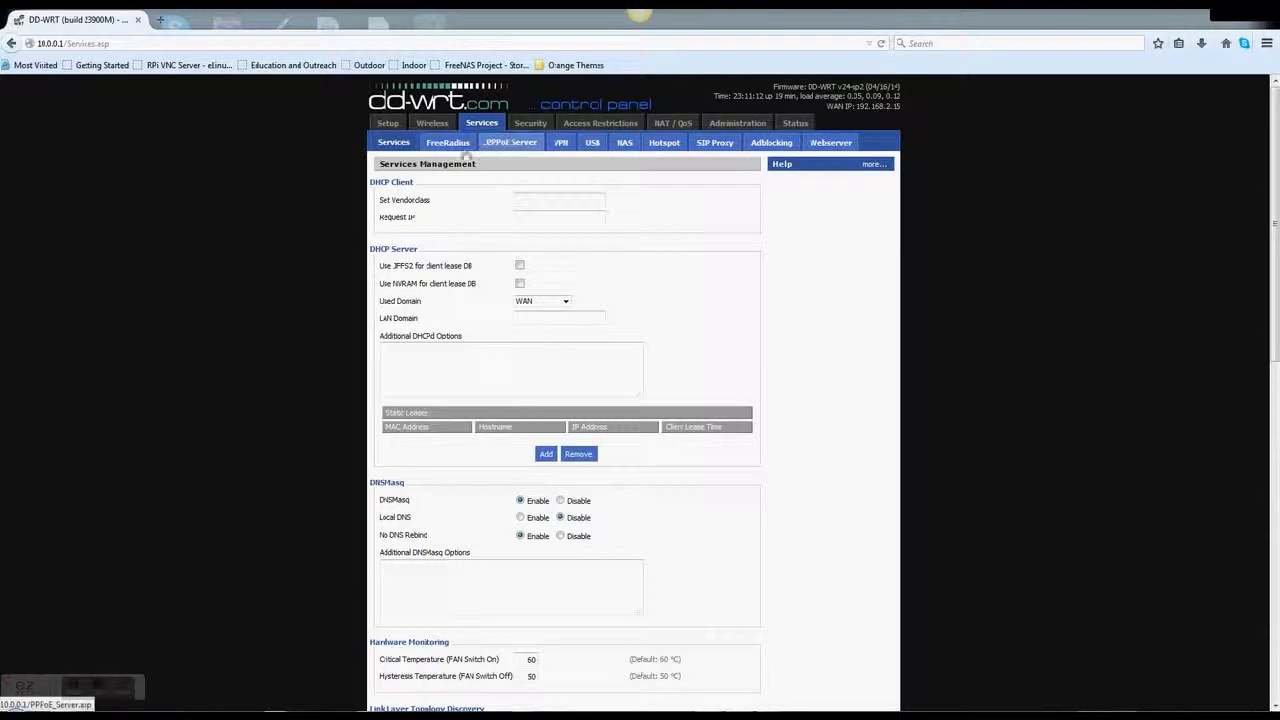
Reapply the FreeRadius settings and add one empty client entry under Clients
{"action": "left_click", "coordinate": [470, 147]}
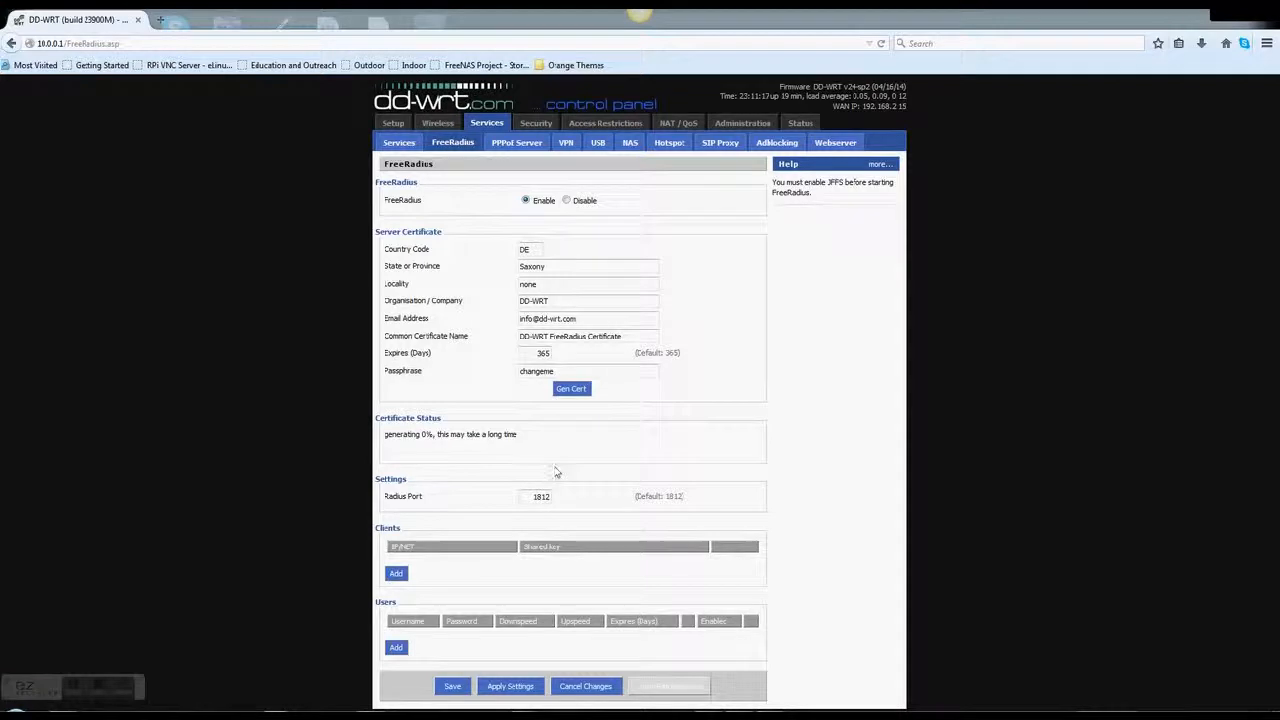
{"action": "left_click", "coordinate": [397, 649]}
{"action": "left_click", "coordinate": [515, 688]}
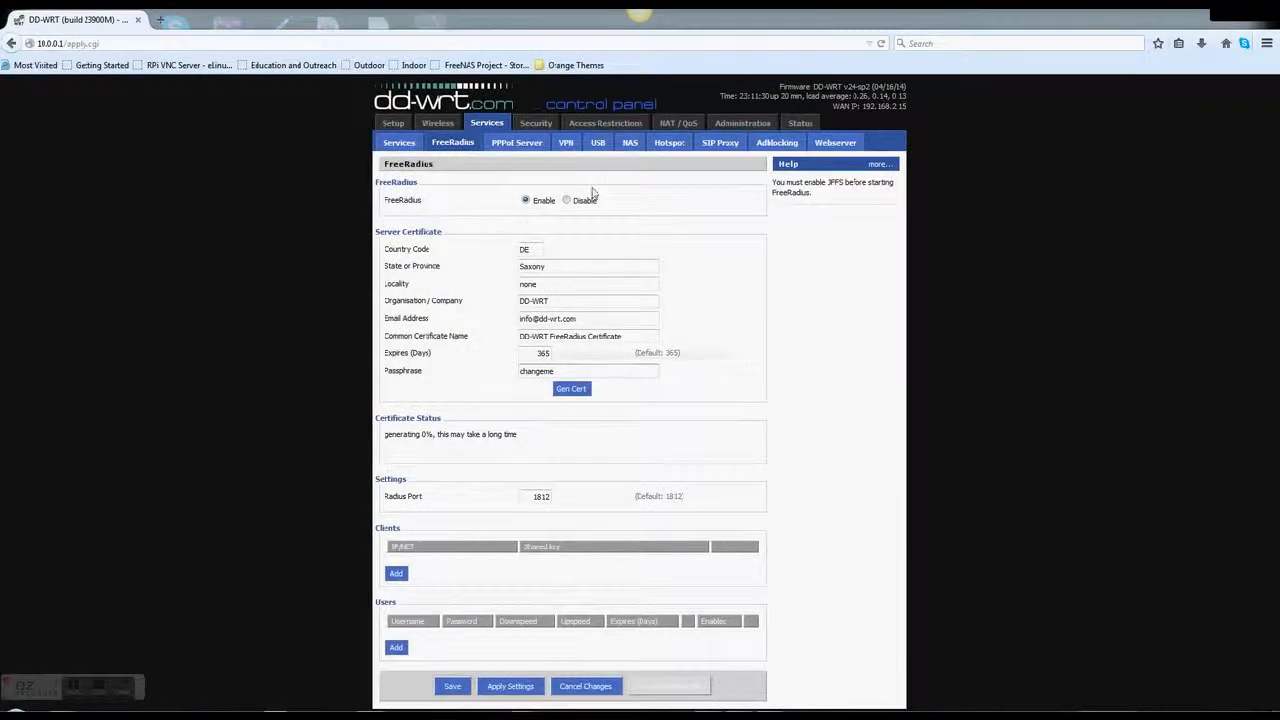
{"action": "left_click", "coordinate": [396, 573]}
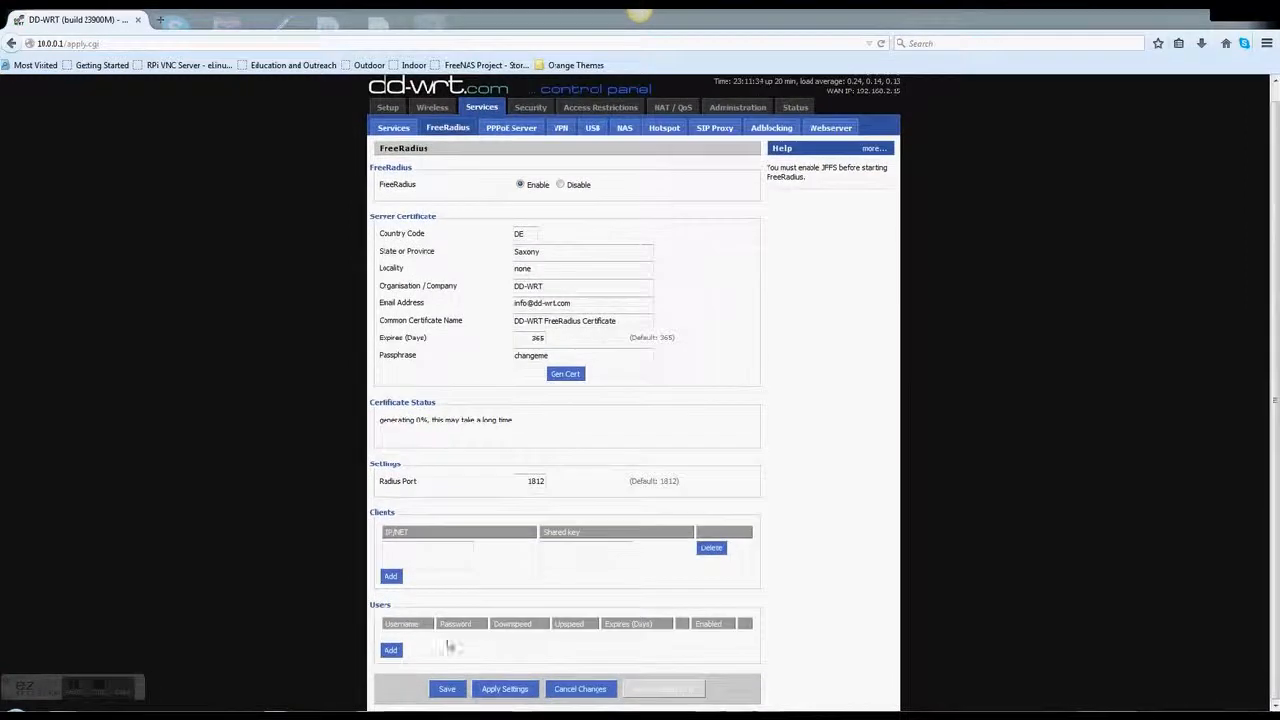
Add a second client and a new user entry, then enter the user's password
{"action": "left_click", "coordinate": [391, 577]}
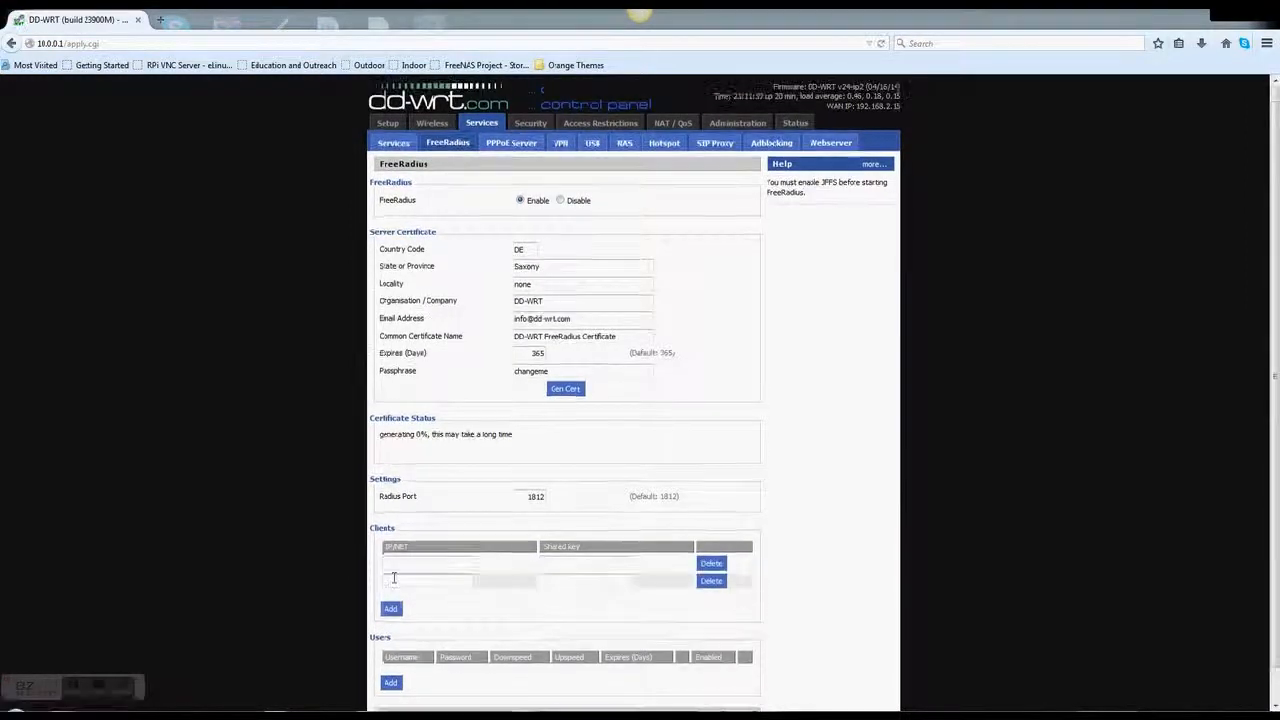
{"action": "left_click", "coordinate": [390, 683]}
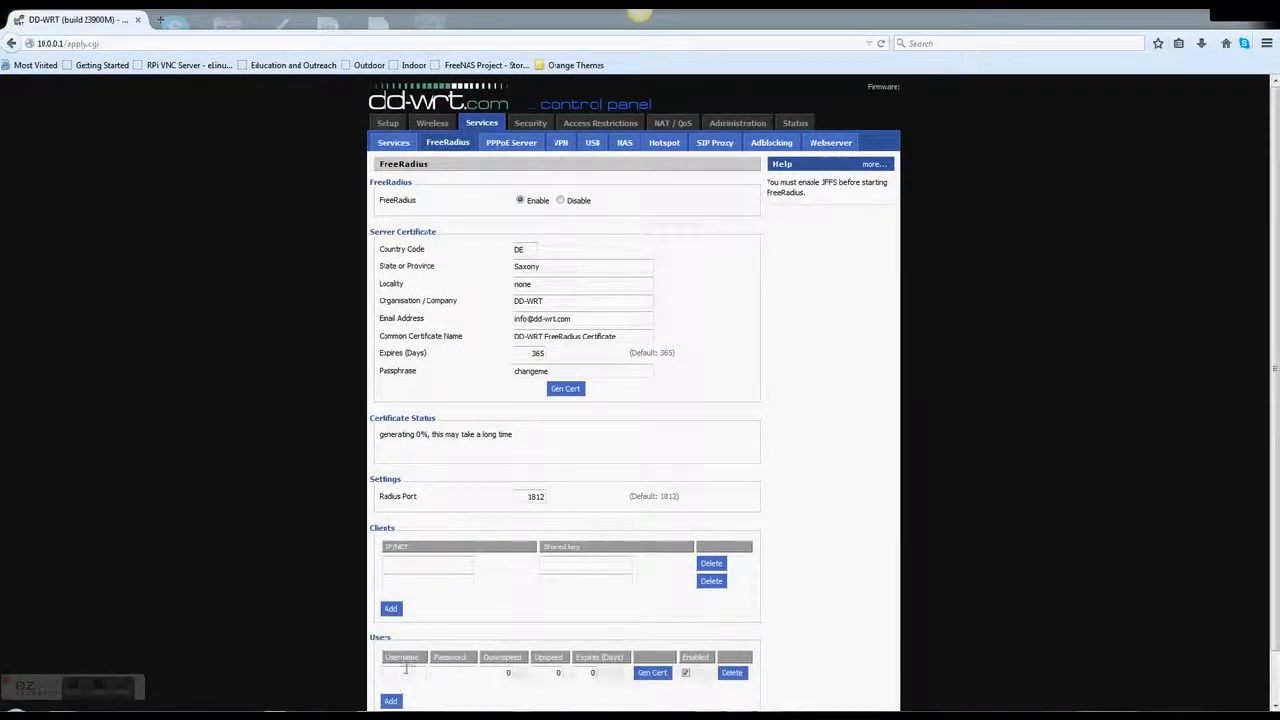
{"action": "left_click", "coordinate": [433, 671]}
{"action": "type", "text": "passwo"}
{"action": "key", "text": "BackSpace"}
{"action": "key", "text": "BackSpace"}
{"action": "type", "text": "Hello"}
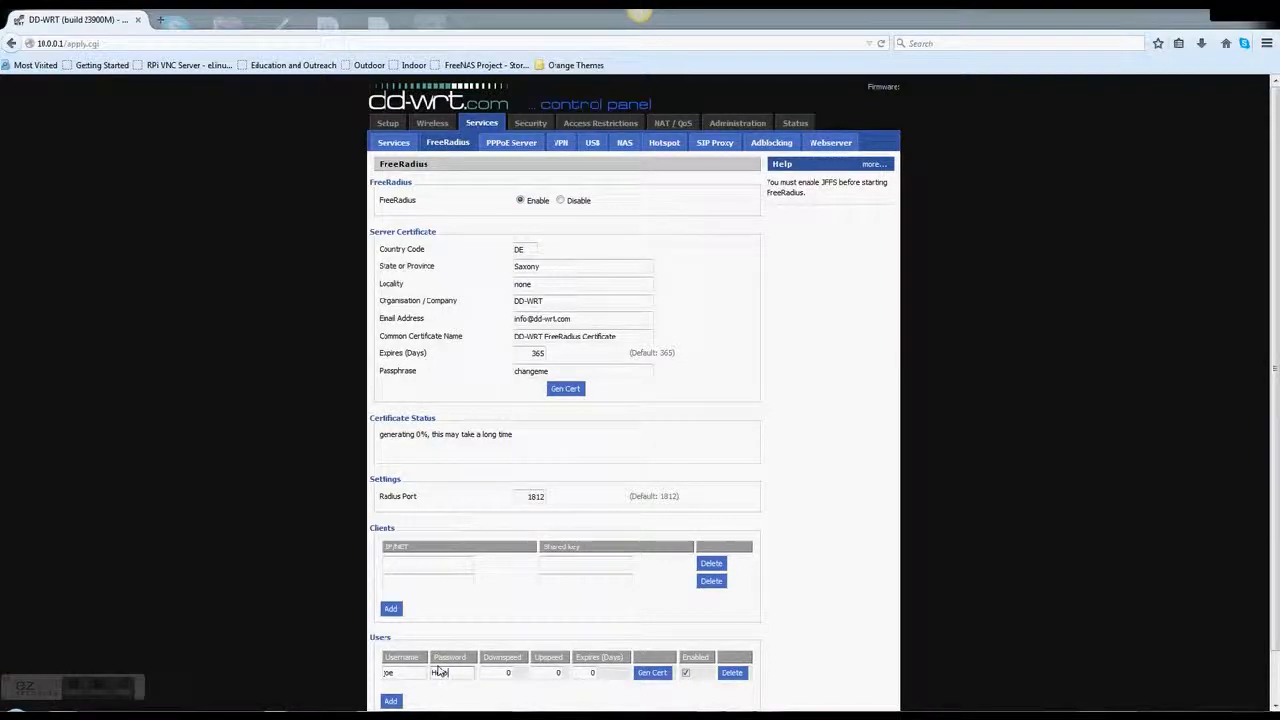
{"action": "type", "text": "World"}
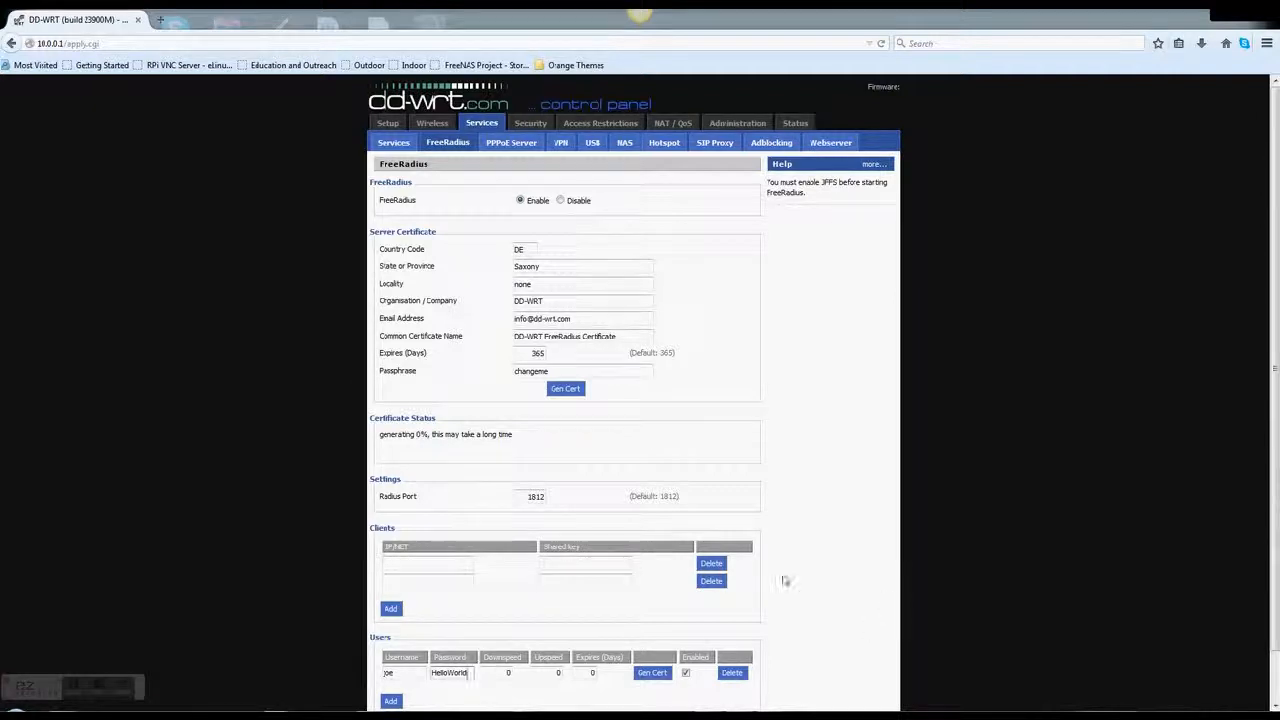
Enter a speed limit of 50 for the new user, moving on to the expiry field
{"action": "key", "text": "Tab"}
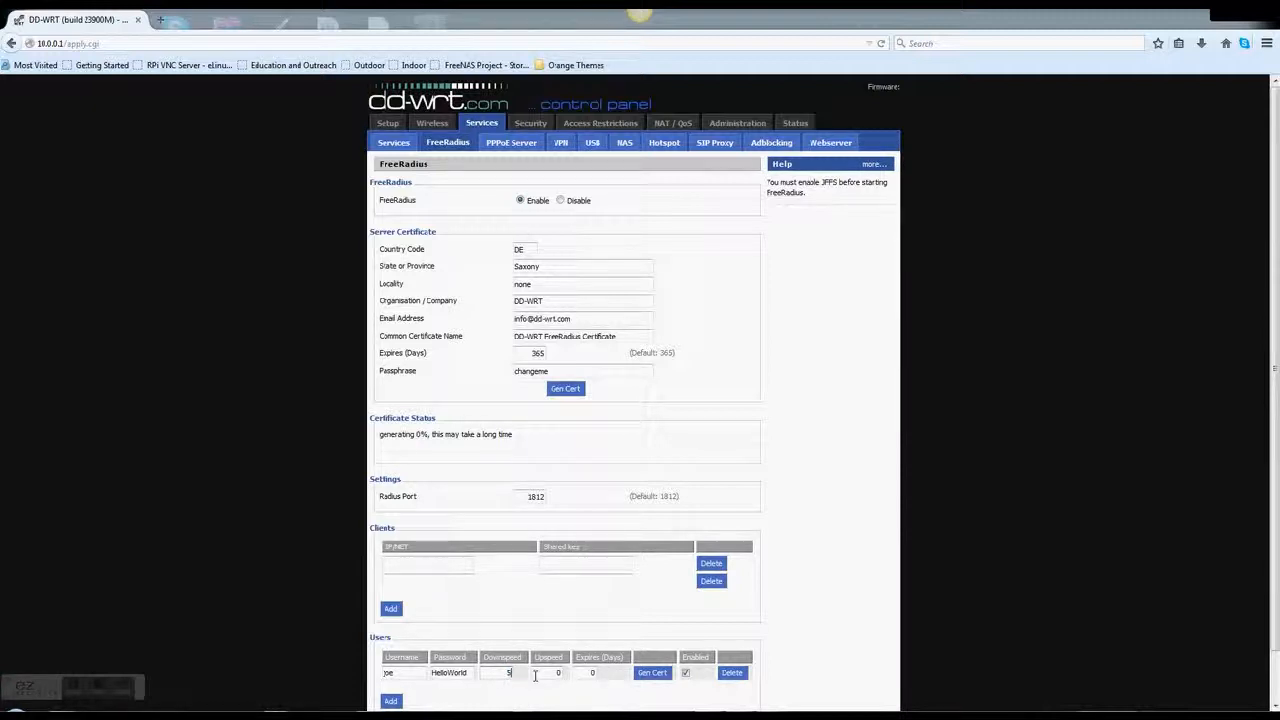
{"action": "key", "text": "Tab"}
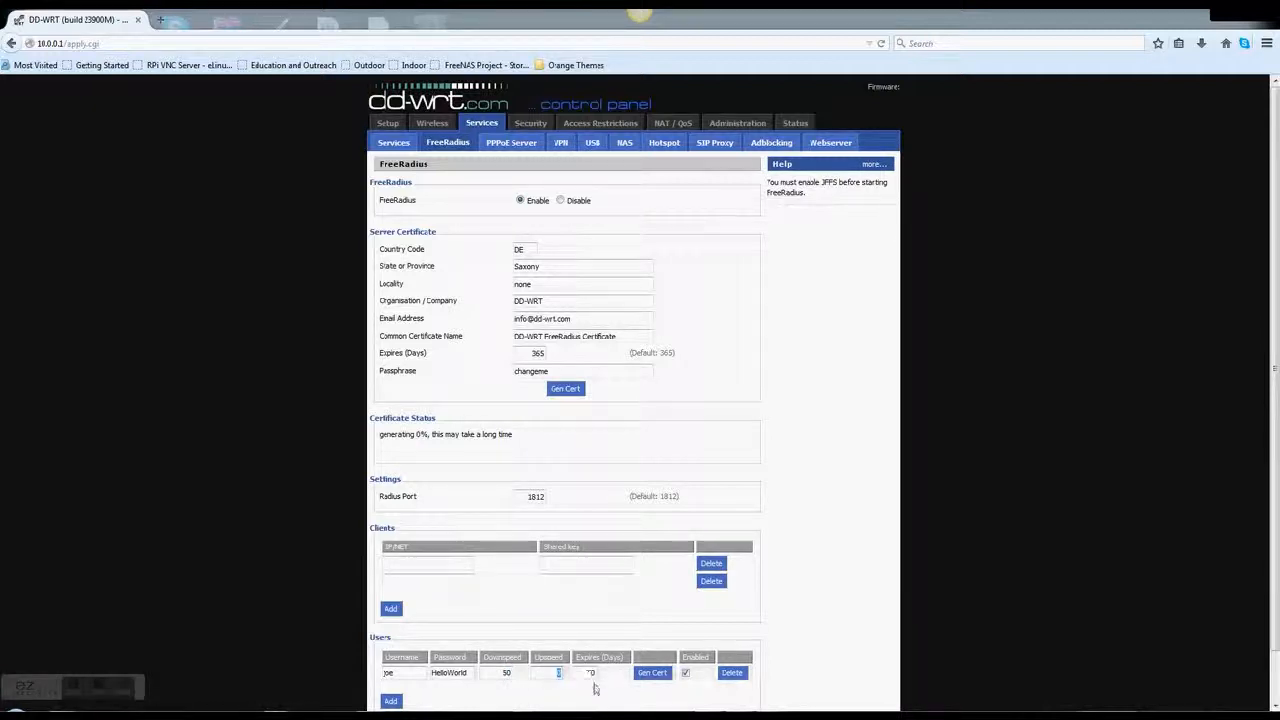
{"action": "type", "text": "50"}
{"action": "key", "text": "Tab"}
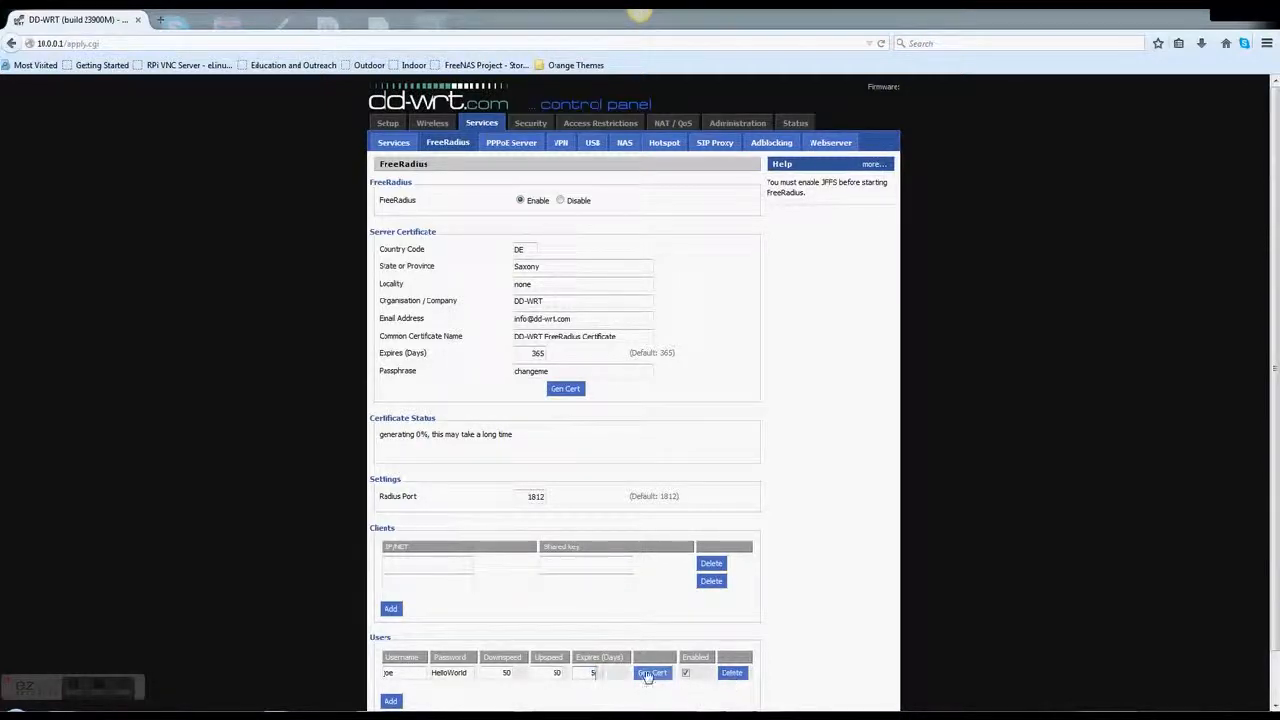
Try generating the user's certificate, dismiss the error, and save the new user
{"action": "scroll", "coordinate": [642, 676], "scroll_direction": "down", "scroll_amount": 1}
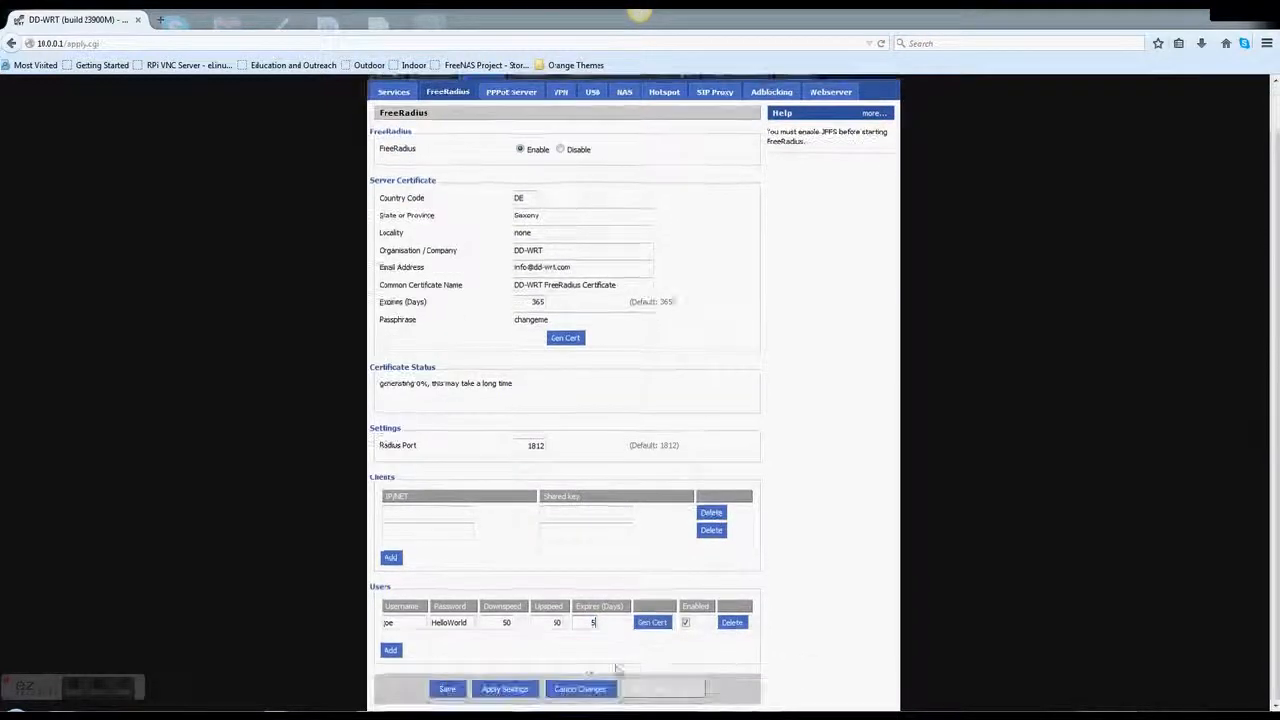
{"action": "left_click", "coordinate": [645, 624]}
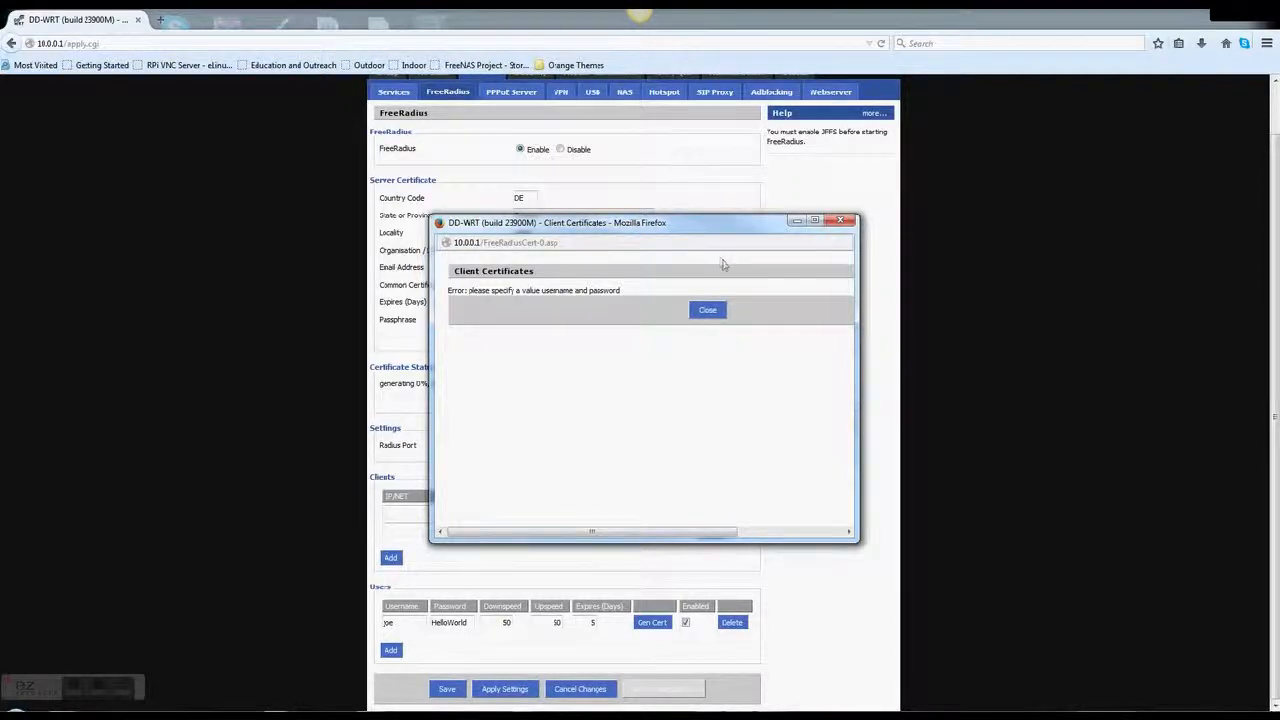
{"action": "left_click", "coordinate": [707, 311]}
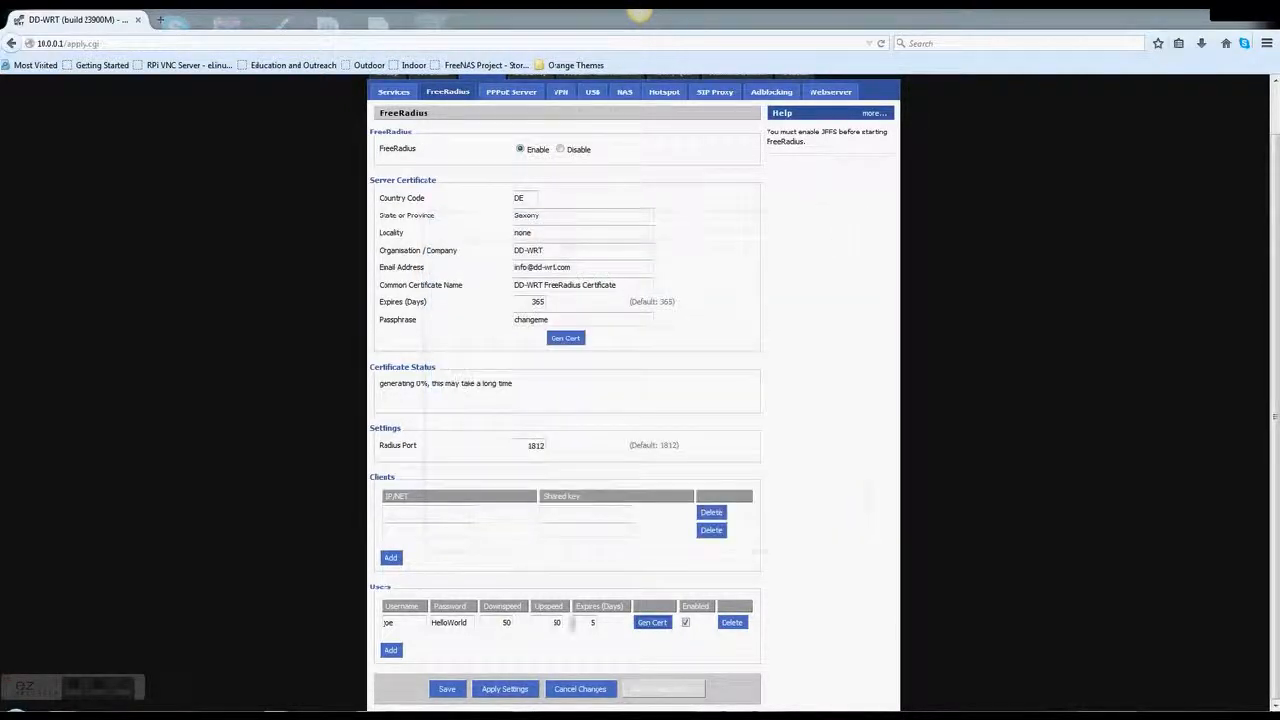
{"action": "left_click", "coordinate": [505, 689]}
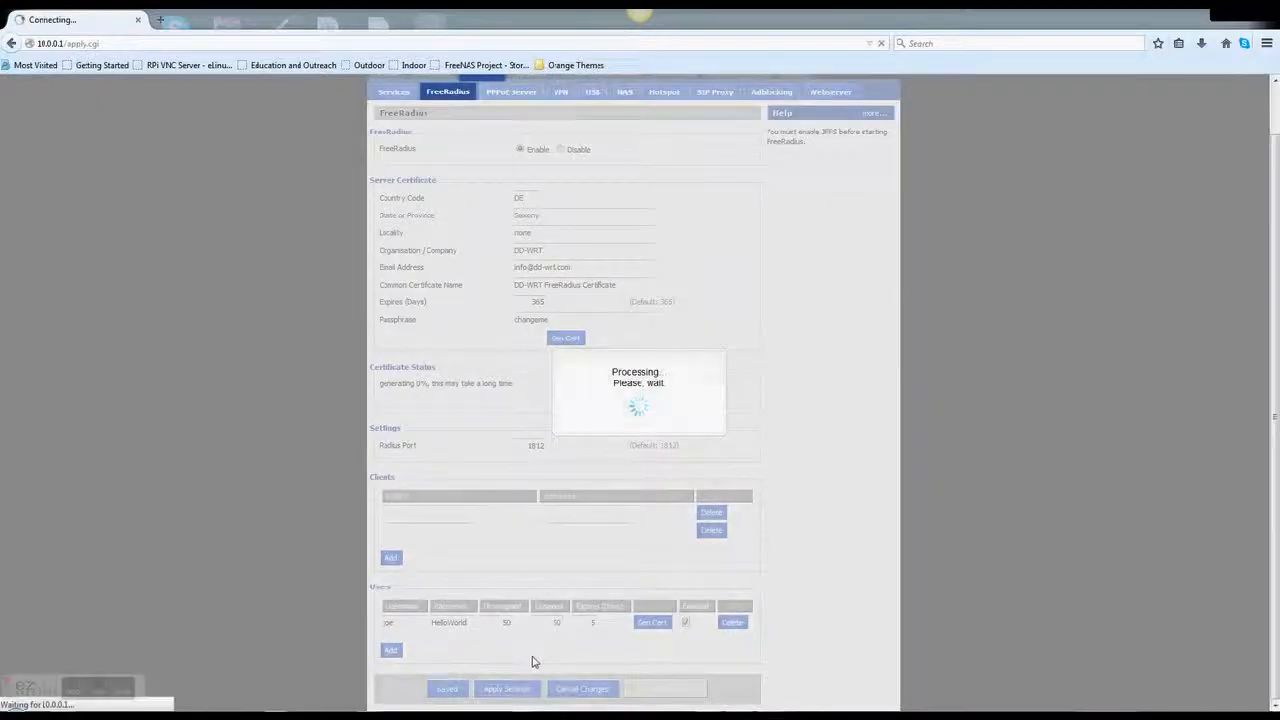
Generate the user's client certificate again and close the Client Certificates window
{"action": "scroll", "coordinate": [548, 664], "scroll_direction": "down", "scroll_amount": 2}
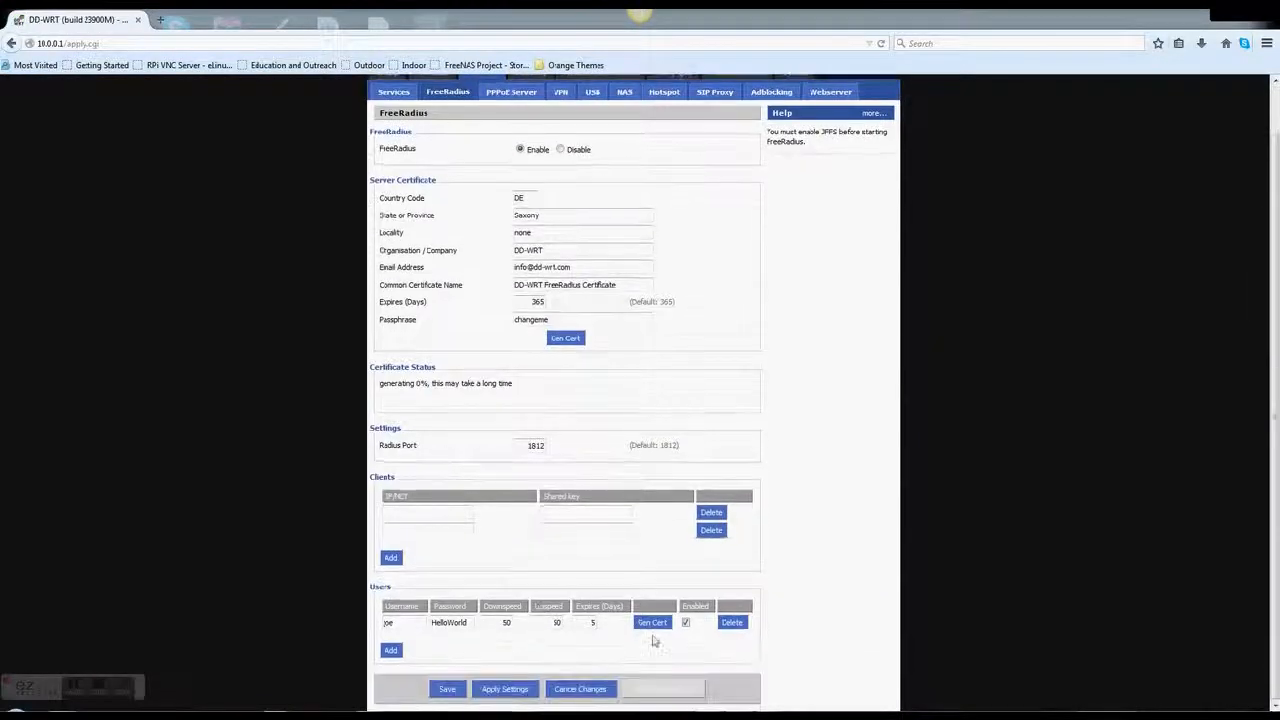
{"action": "left_click", "coordinate": [652, 623]}
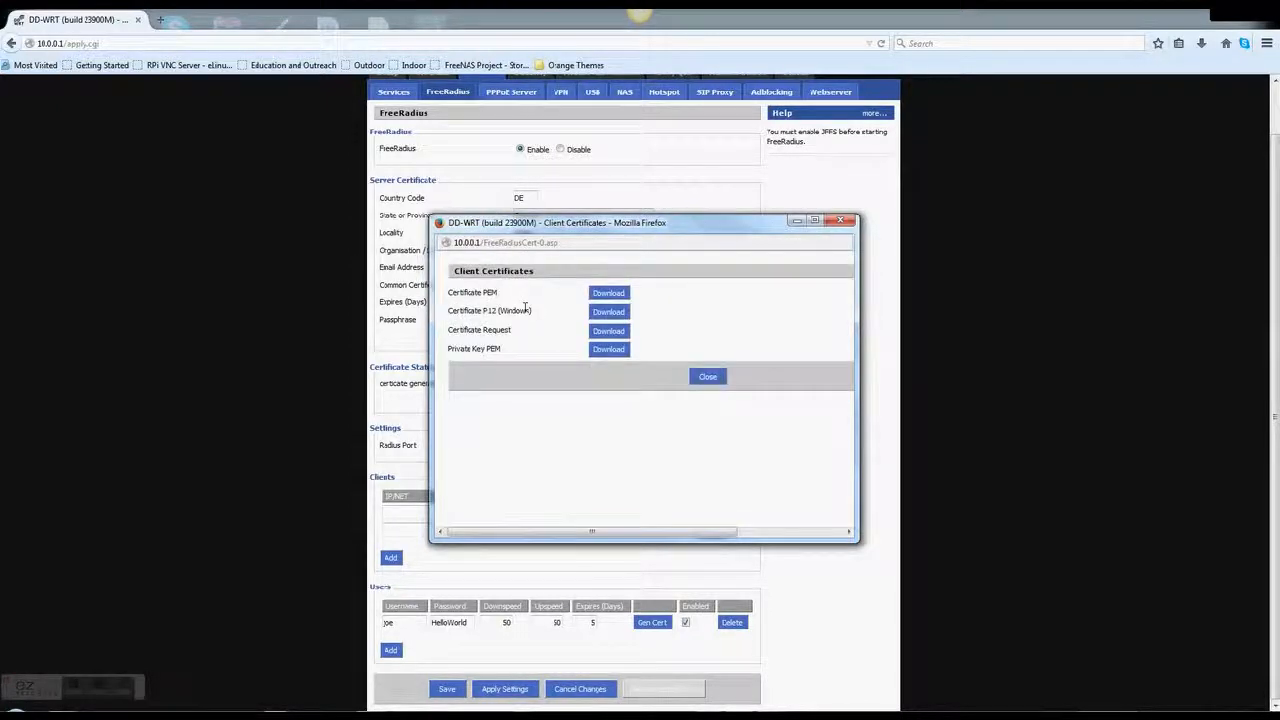
{"action": "left_click", "coordinate": [709, 377]}
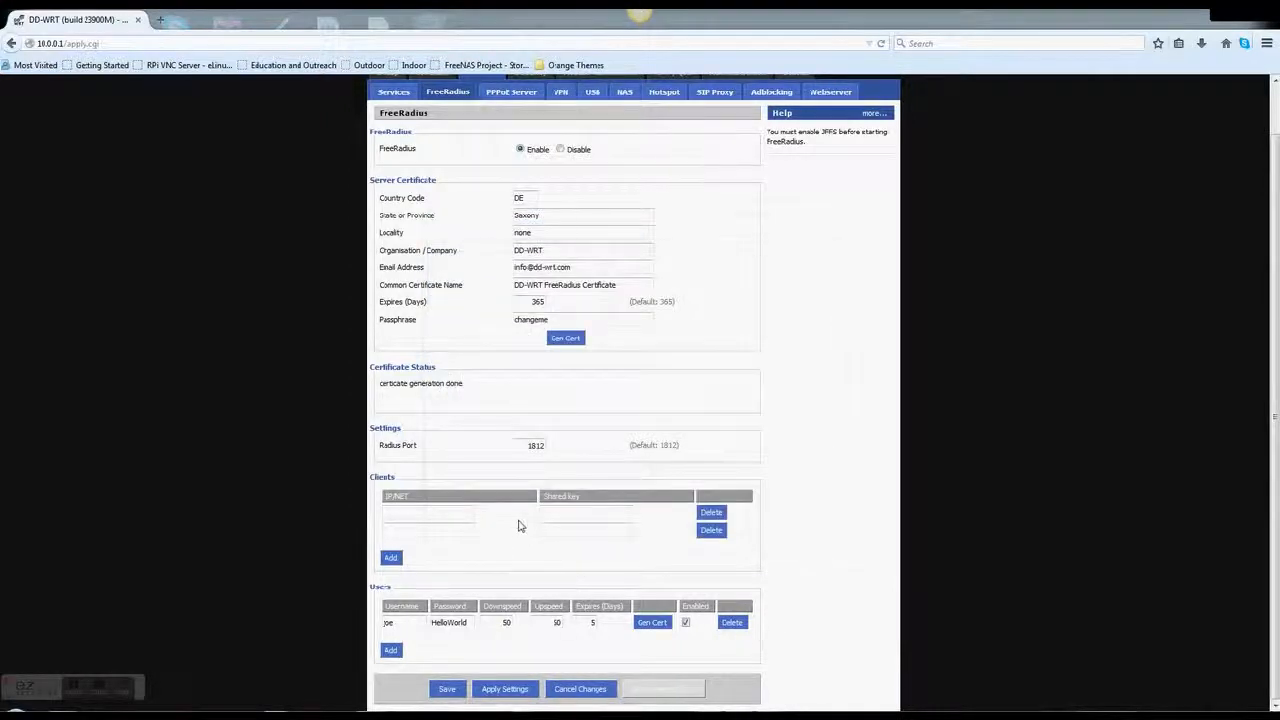
{"action": "scroll", "coordinate": [518, 526], "scroll_direction": "up", "scroll_amount": 1}
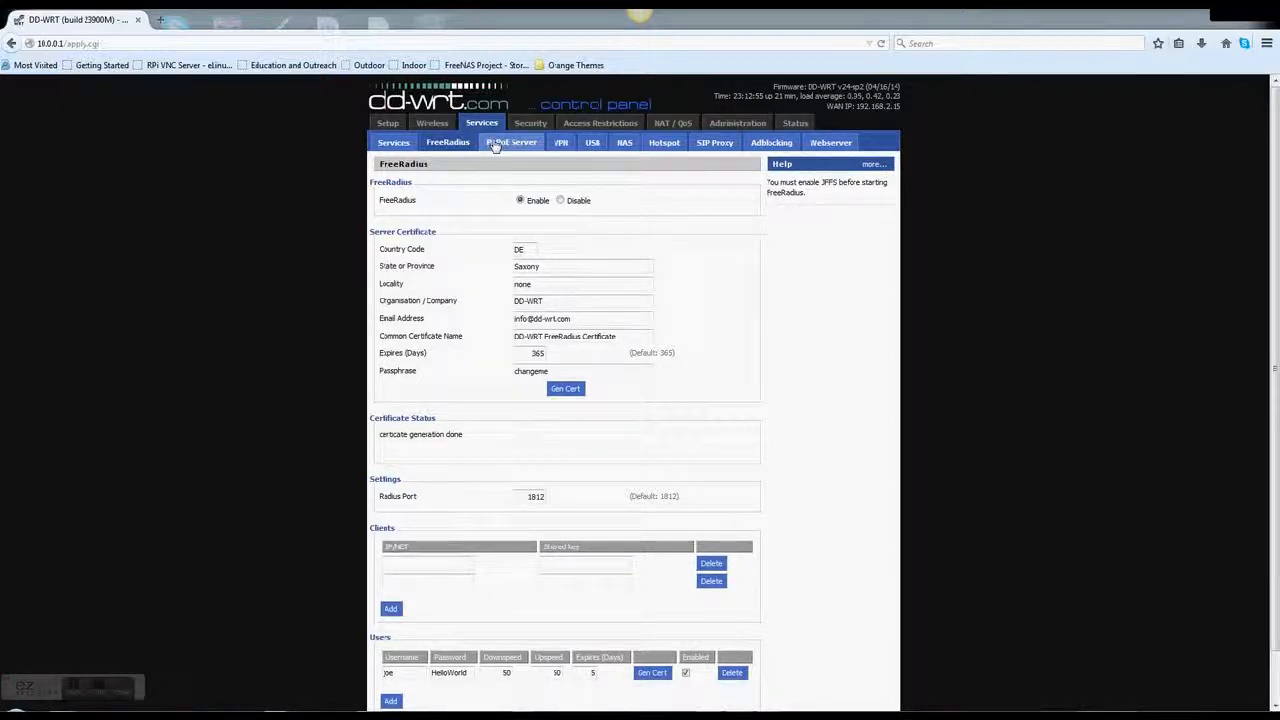
Go to the Services VPN page and switch PPTP Server to Enable, then back to Disable
{"action": "left_click", "coordinate": [561, 142]}
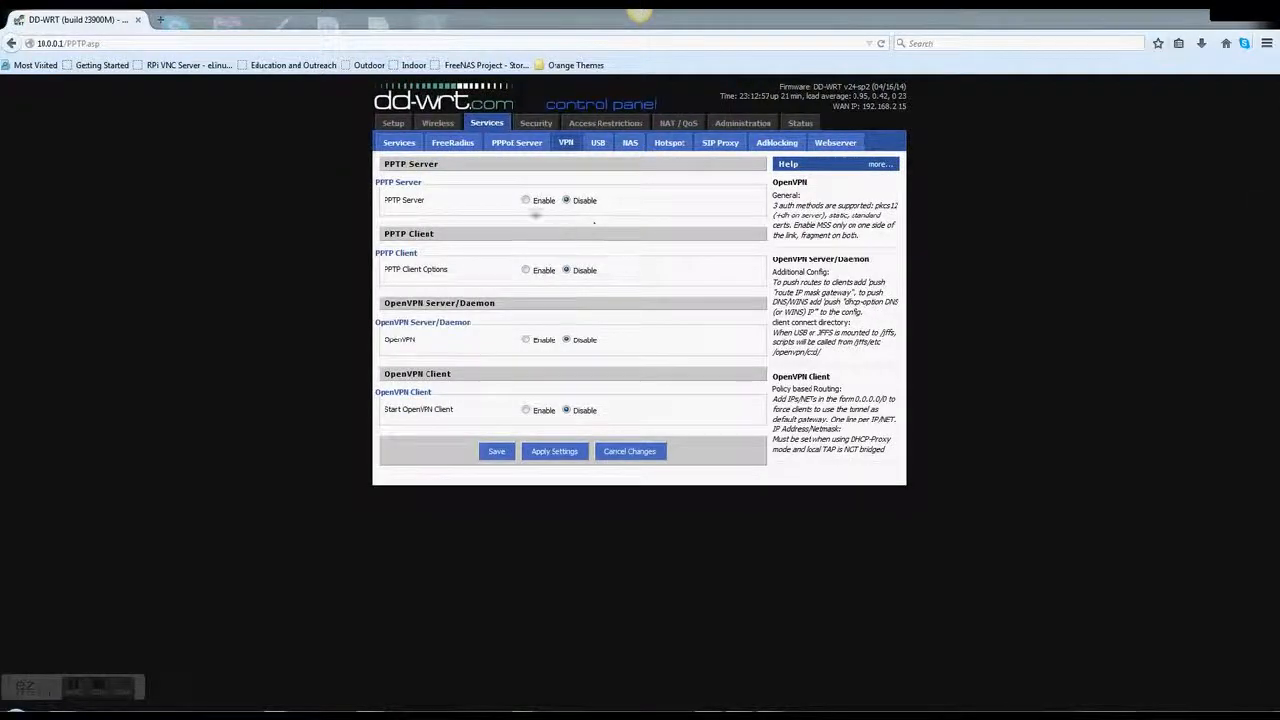
{"action": "left_click", "coordinate": [526, 201]}
{"action": "left_click", "coordinate": [561, 201]}
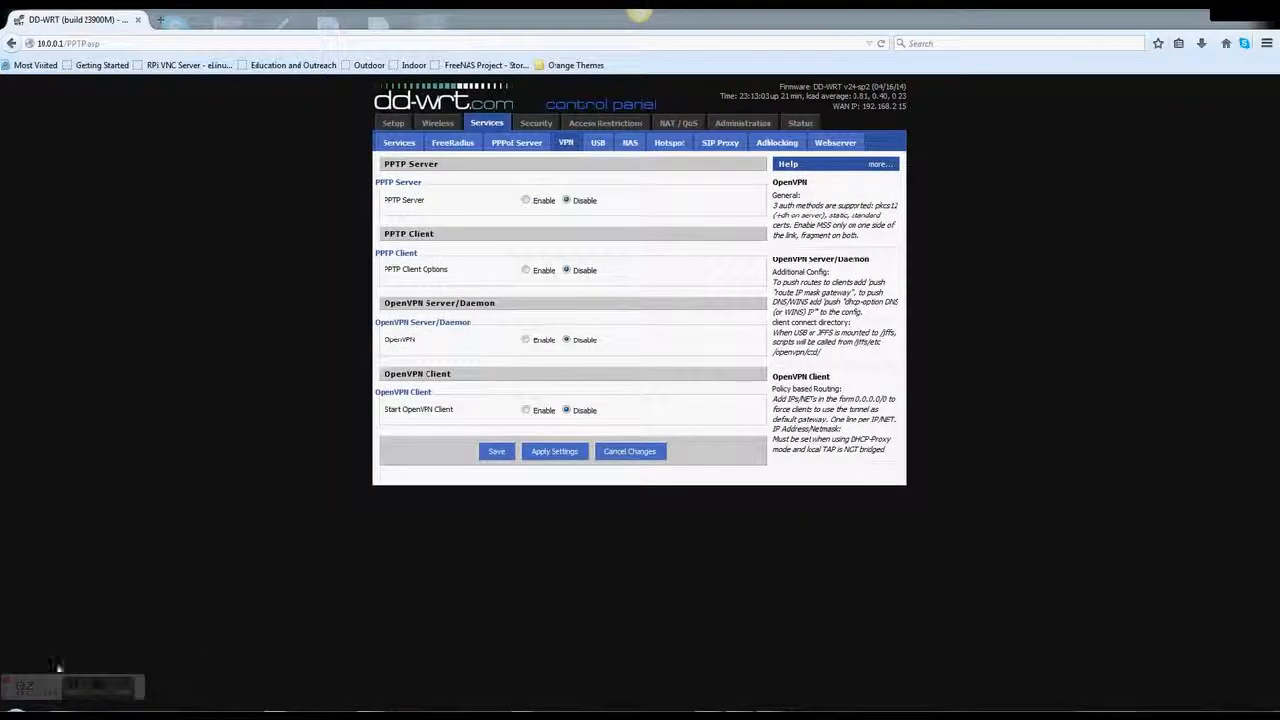